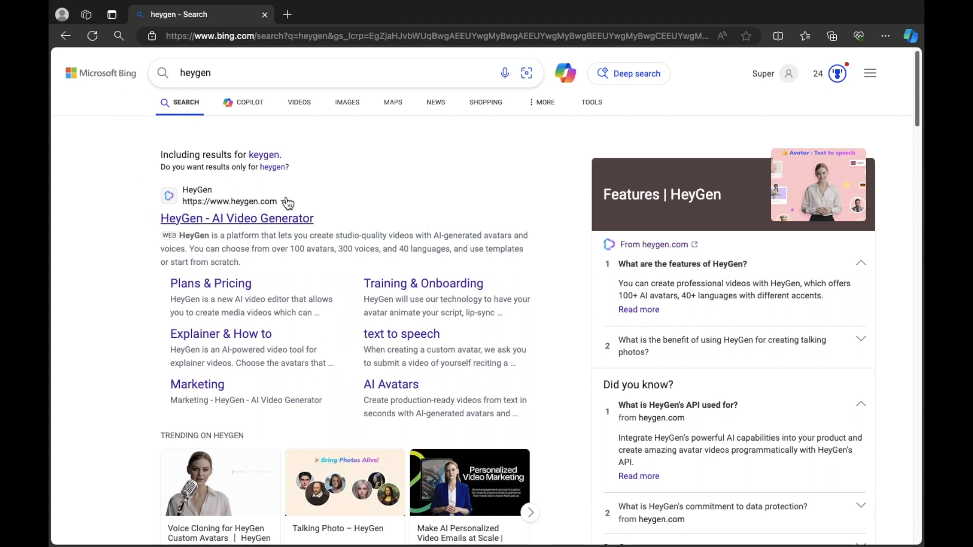
- Open the HeyGen site from the search results and browse the library of instant video avatars
left_click(250, 223)
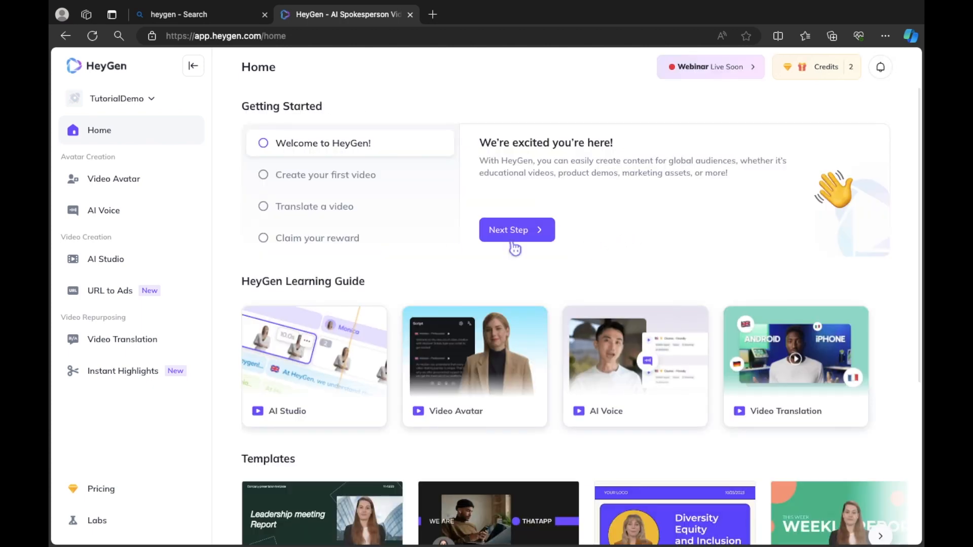
left_click(139, 186)
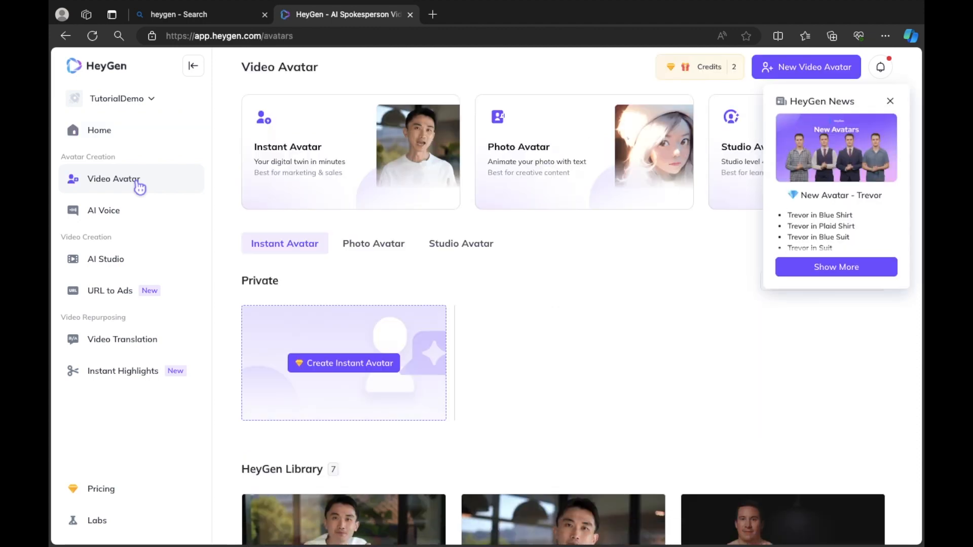
scroll(512, 400, "down", 4)
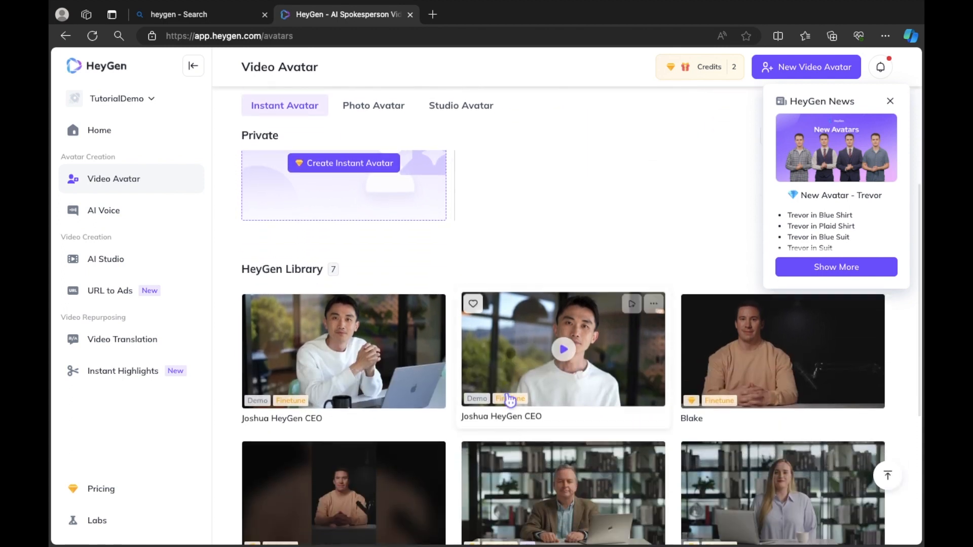
scroll(511, 400, "down", 1)
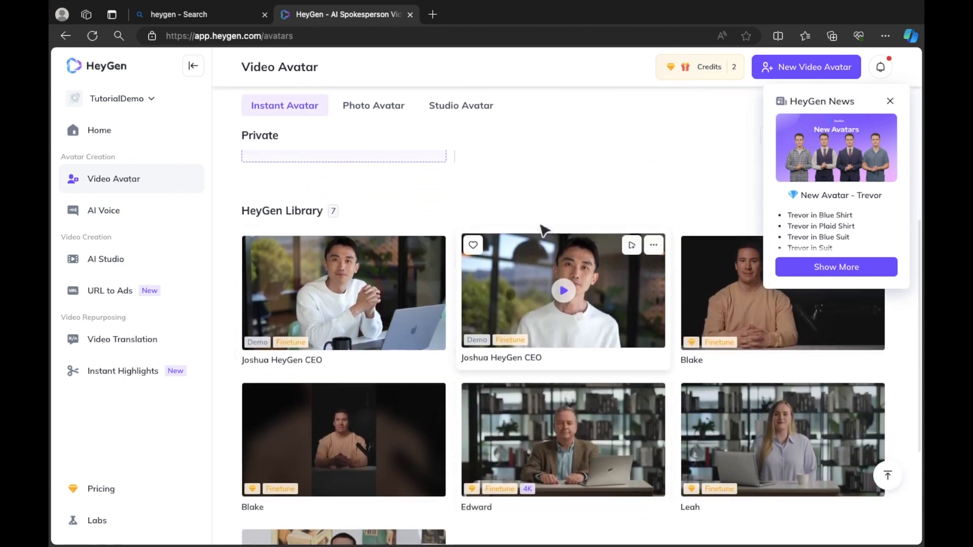
mouse_move(720, 80)
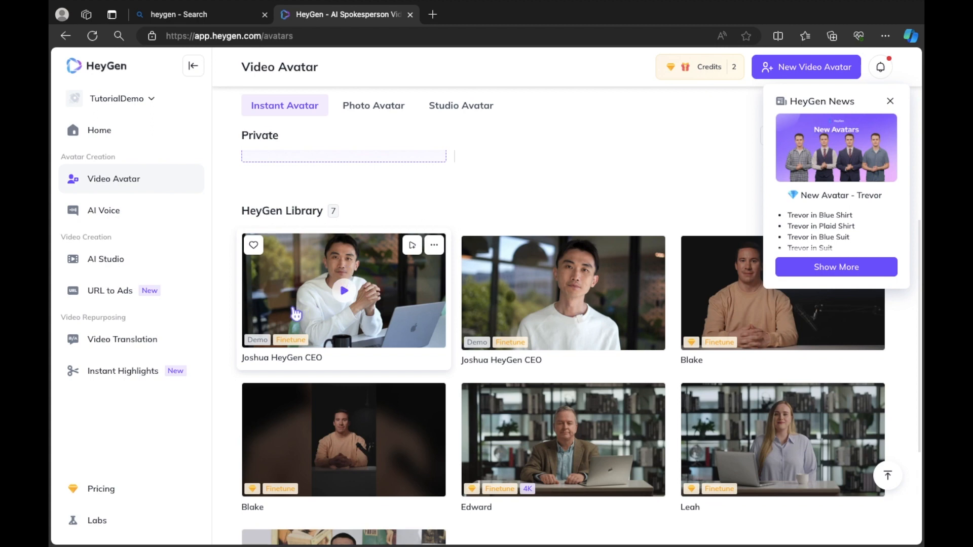
- Play the sample of the Joshua HeyGen CEO avatar seated beside the laptop and create a landscape AI Studio video with it
left_click(369, 333)
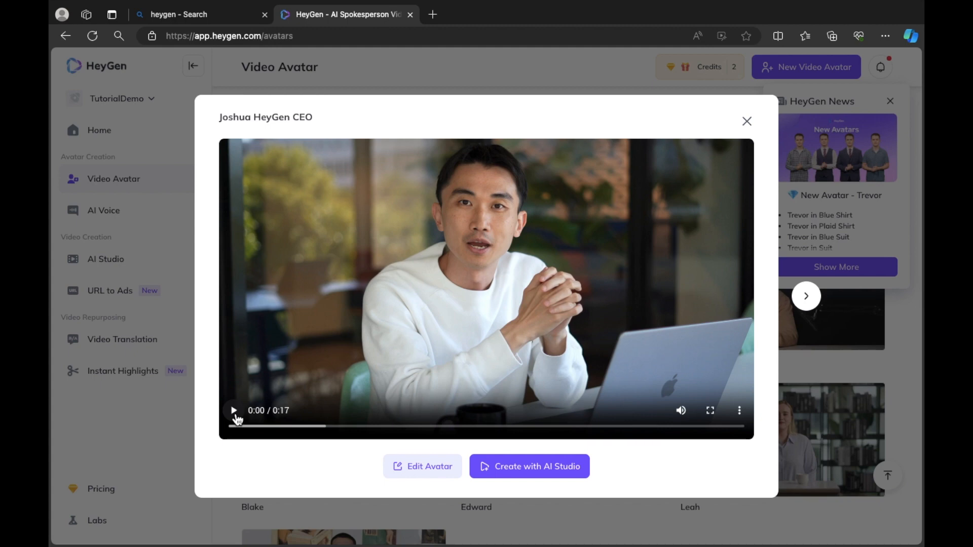
left_click(235, 413)
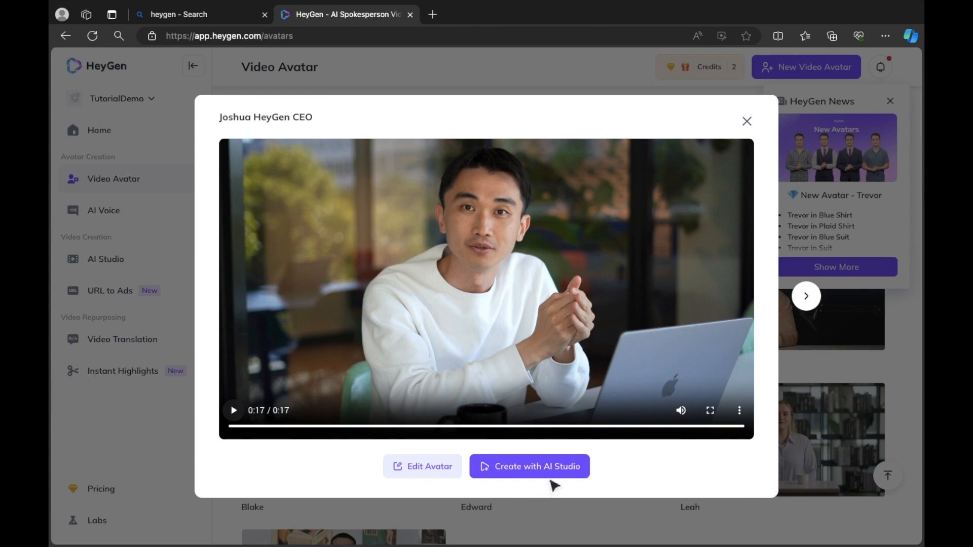
left_click(568, 476)
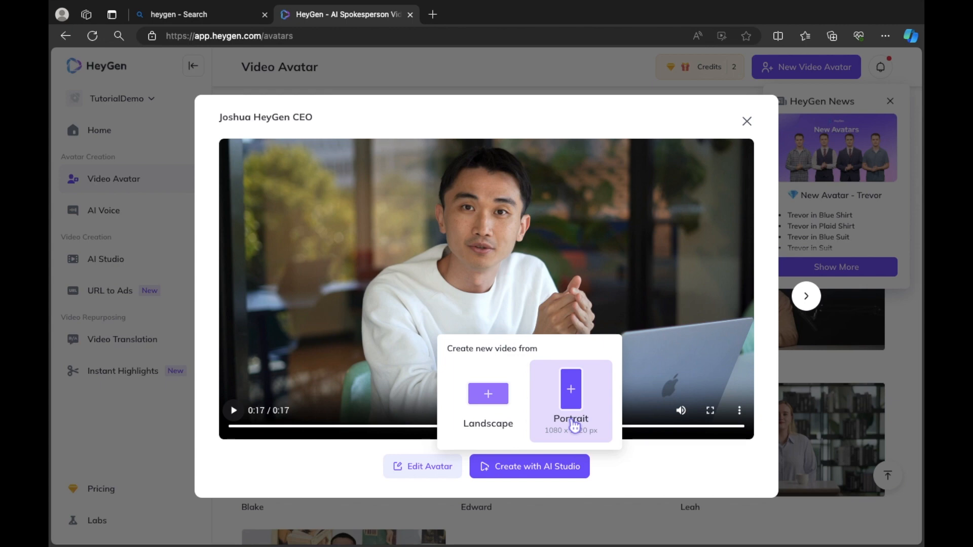
left_click(501, 429)
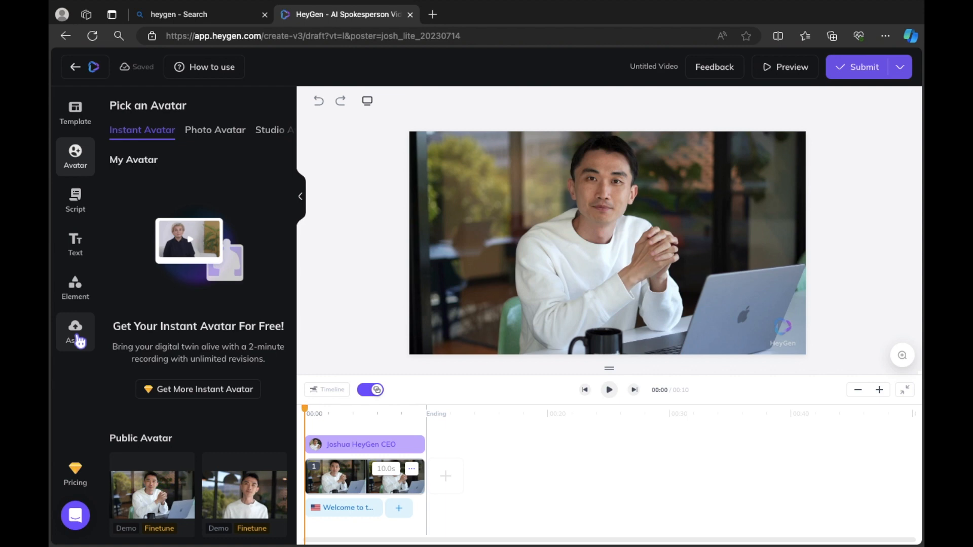
- Listen to several English voices from the HeyGen library and assign the Rex - Excited voice to the script
left_click(83, 208)
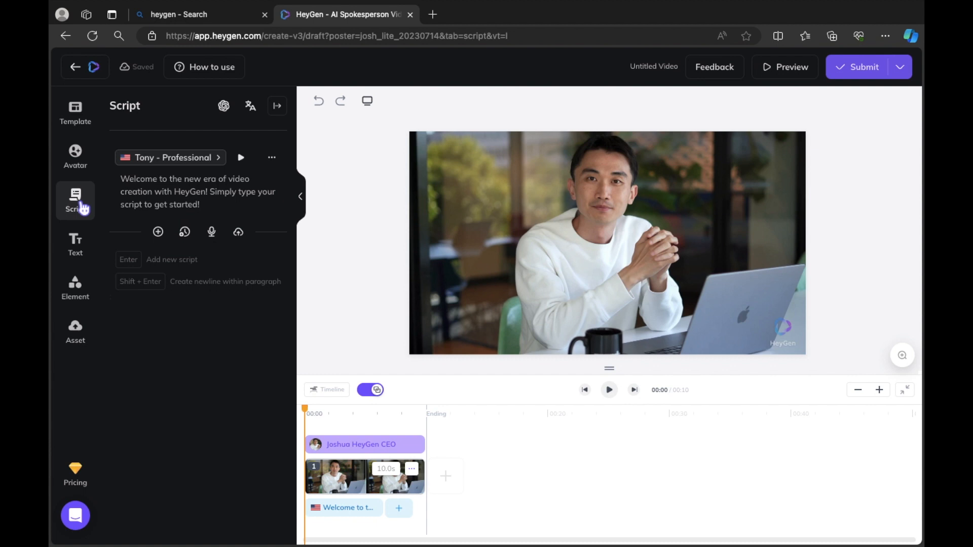
left_click(241, 159)
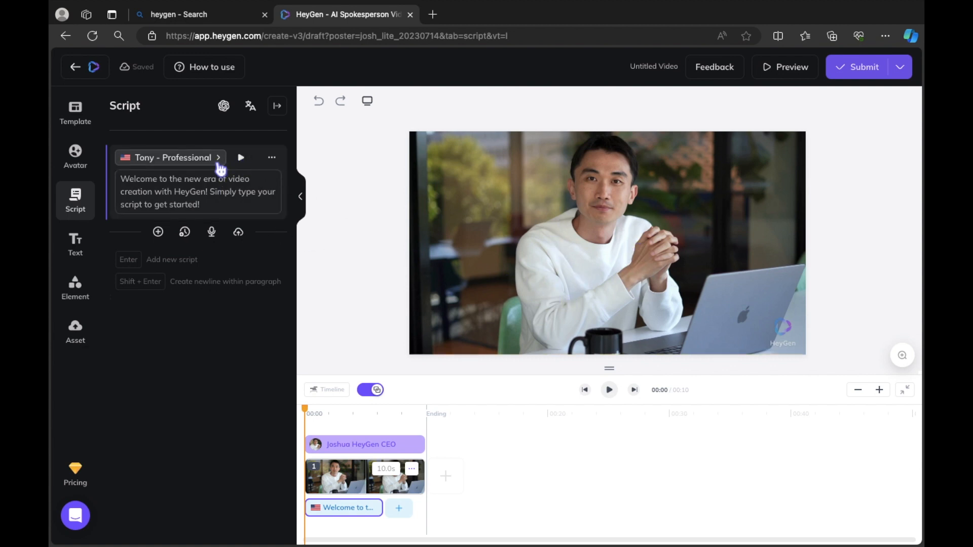
left_click(219, 158)
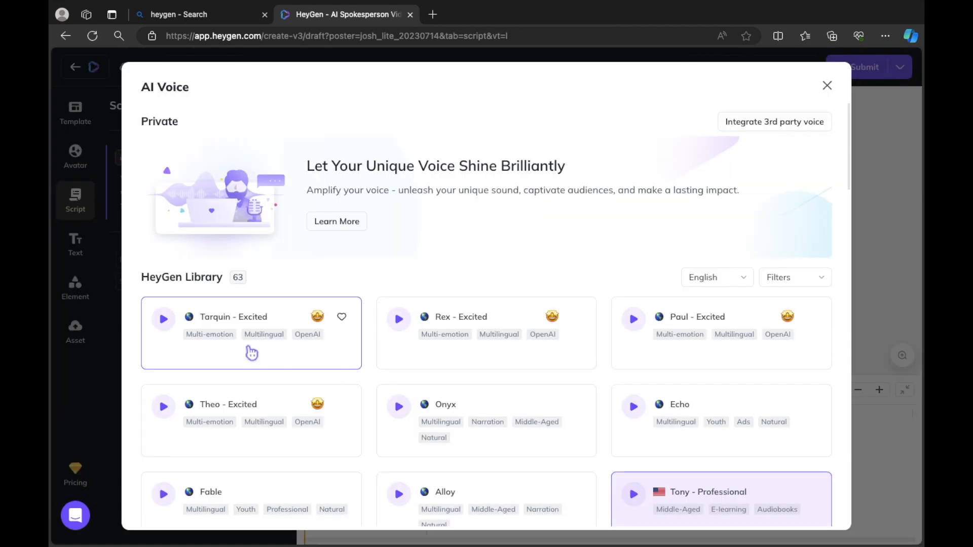
left_click(634, 319)
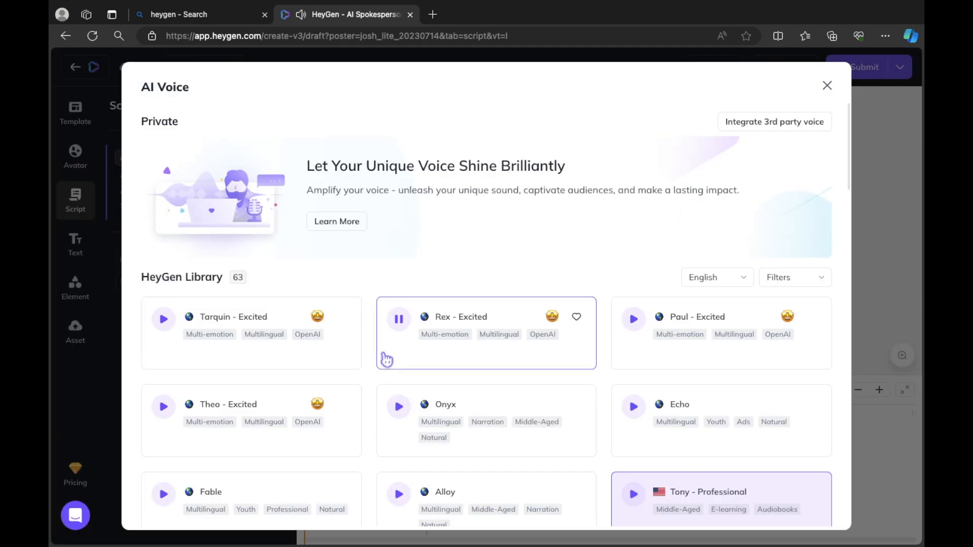
left_click(164, 320)
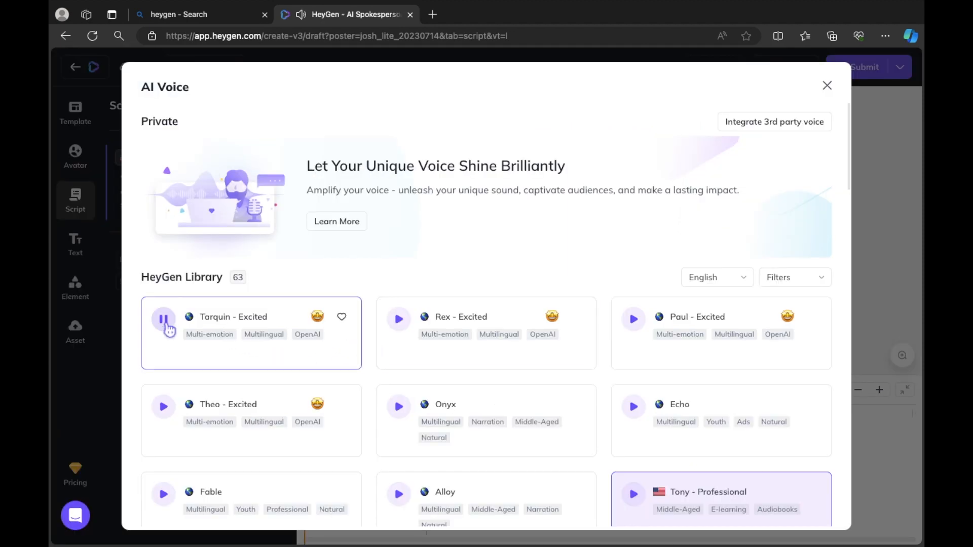
left_click(167, 324)
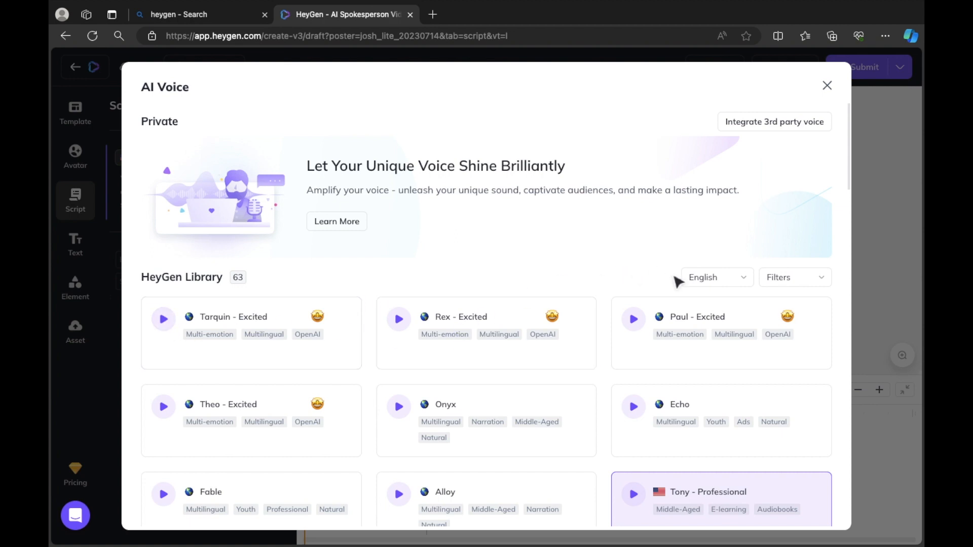
left_click(787, 282)
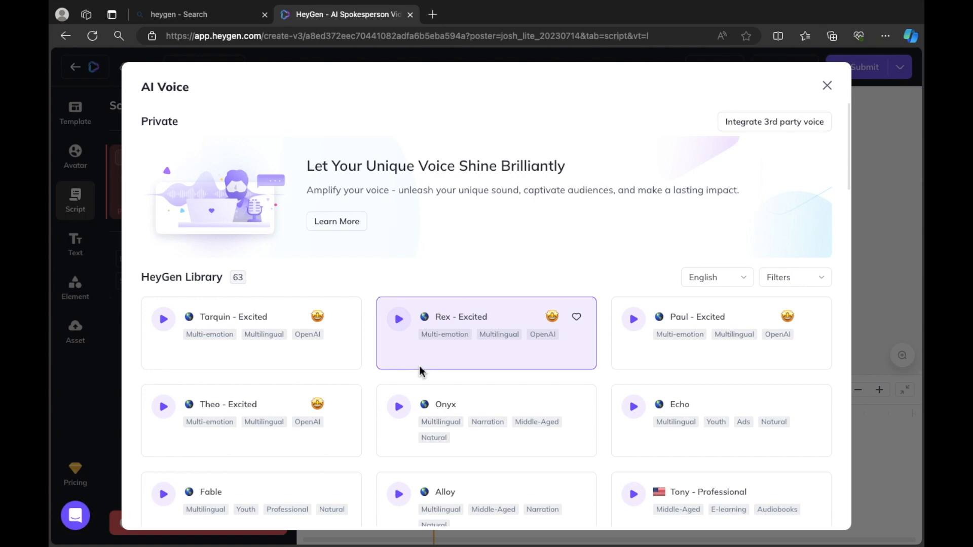
left_click(468, 316)
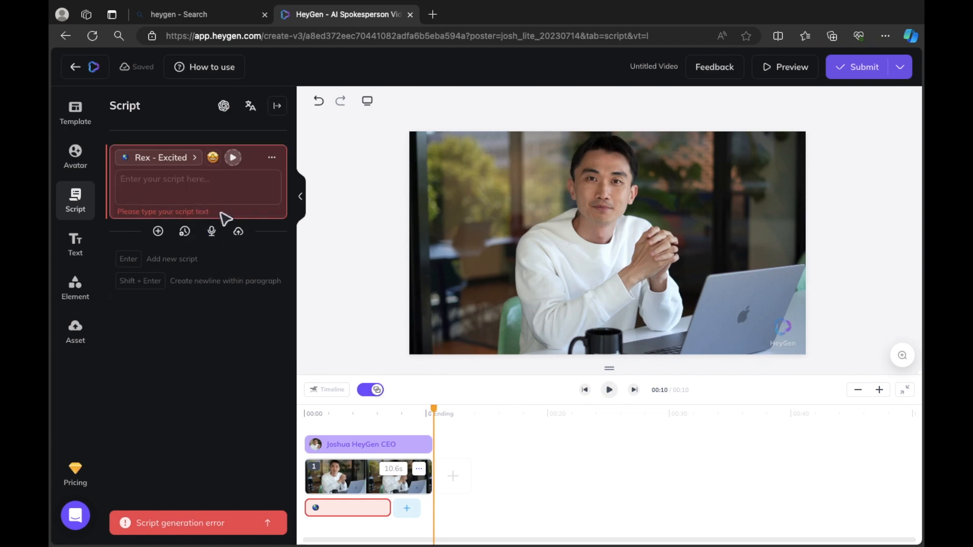
- Enter the Fortnite Battle Royale promo script, from "Dropping into Fortnite Battle Royale?" to "experience the phenomenon today!", and preview the video
left_click(199, 191)
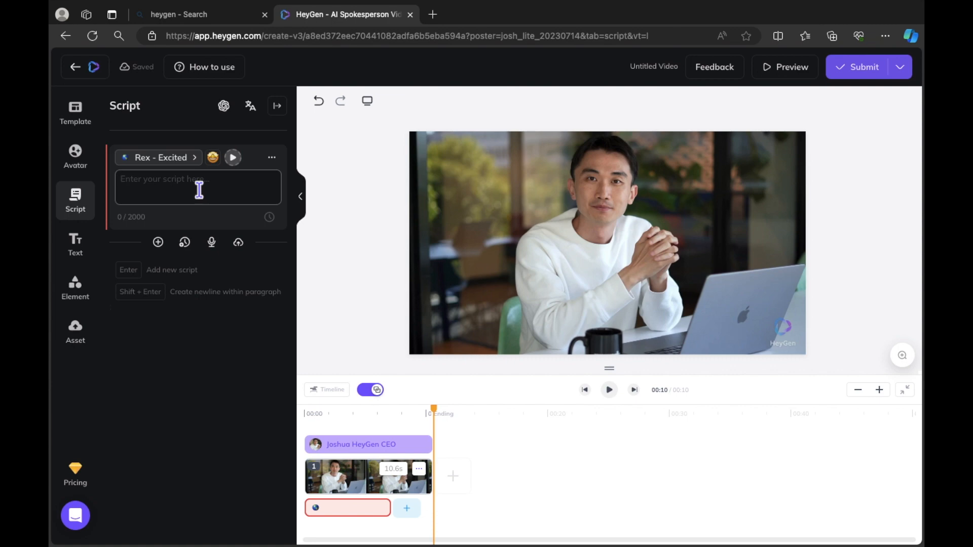
type("Dropping into Fortnite Battle Royale? One hundred players, one island, zero building allowed in Fortnite Zero Build! Gear up, grab that pump shotgun, and fight for survival! Explore a massive, ever-changing map. Outsmart opponents, master your movement, and dominate the battlefield. Earn Victory Royales solo, squad up with friends, or join the chaotic fun of Team Rumble. Fortnite Battle Royale - it's free, it's frenetic, and it's always evolving. Jump in and experience the phenomenon today!")
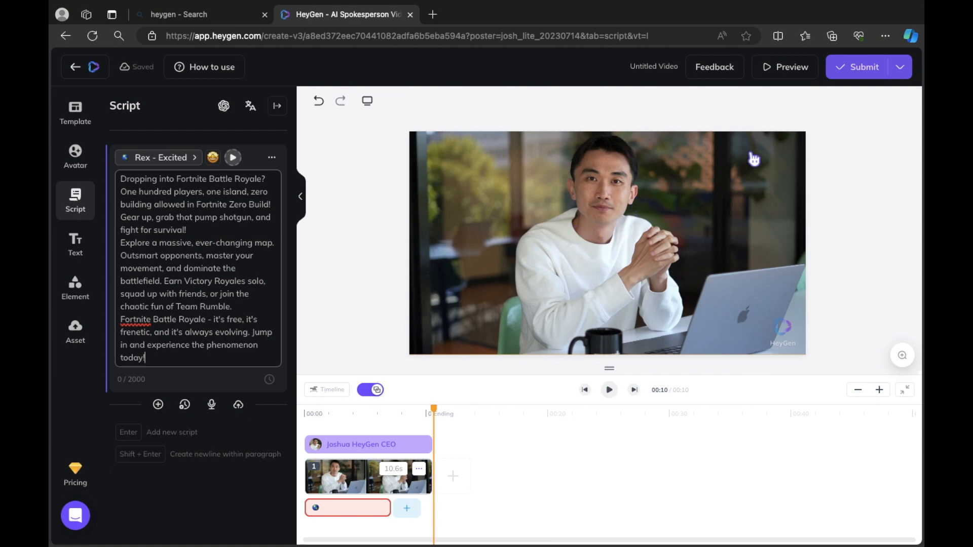
left_click(782, 70)
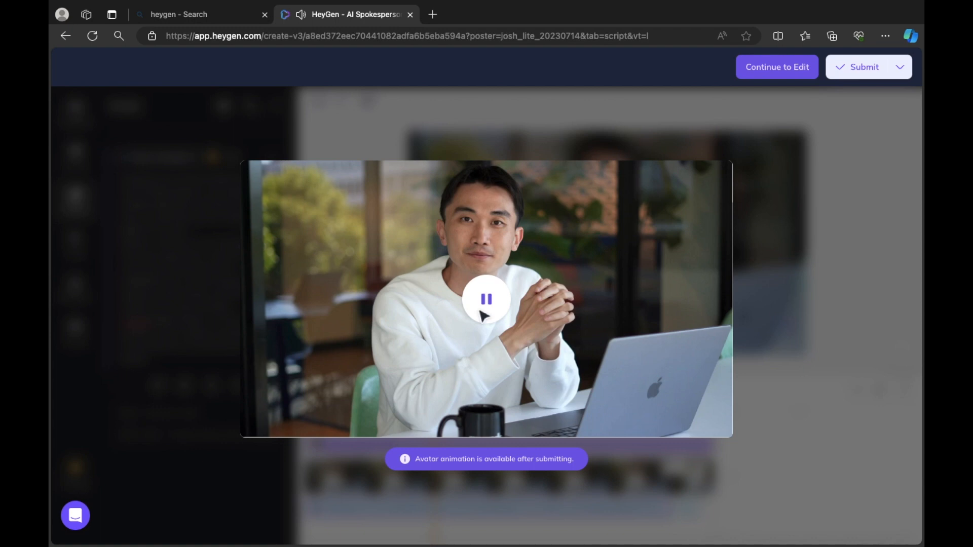
left_click(481, 315)
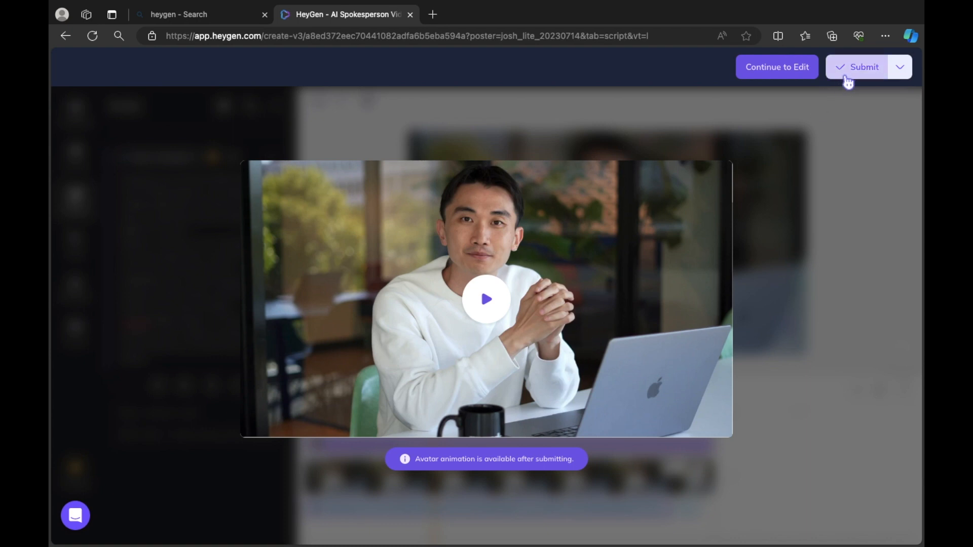
left_click(902, 81)
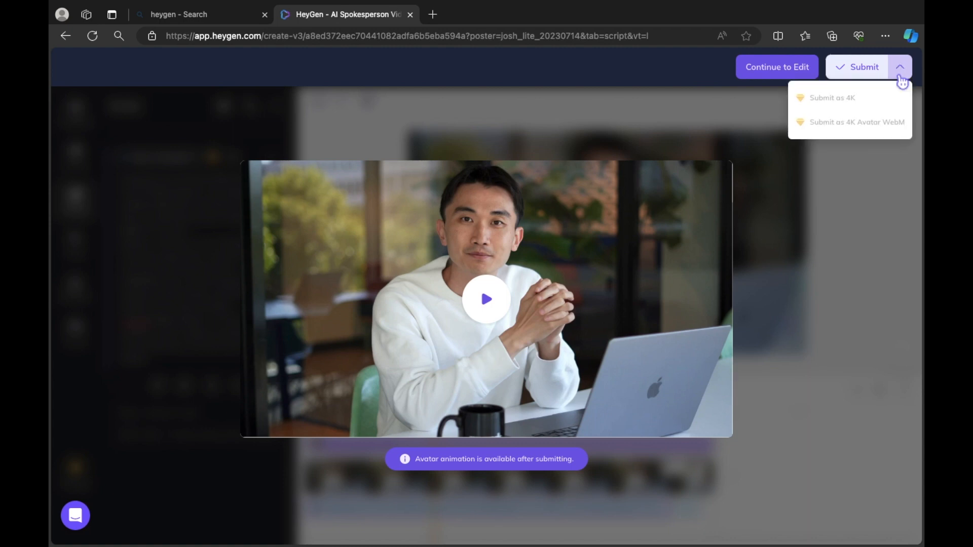
left_click(864, 68)
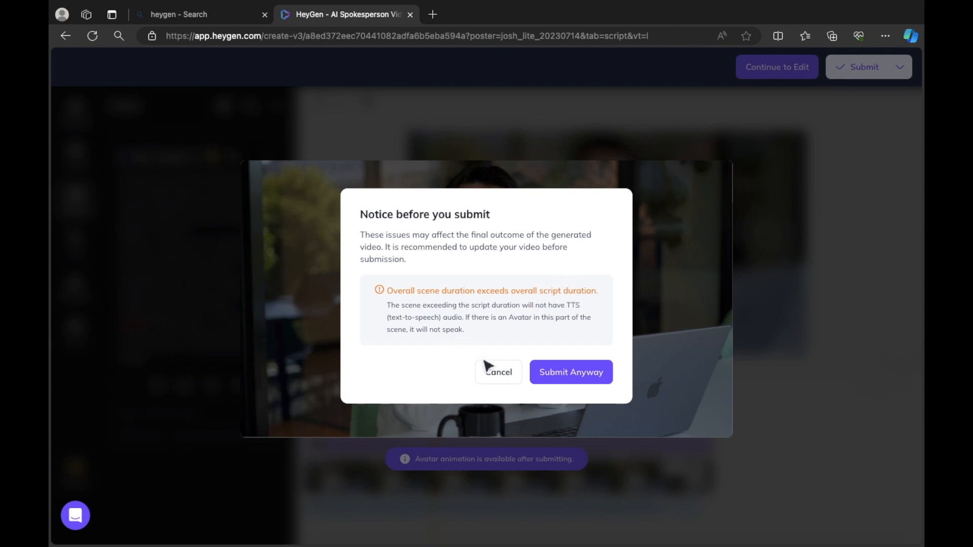
left_click(496, 378)
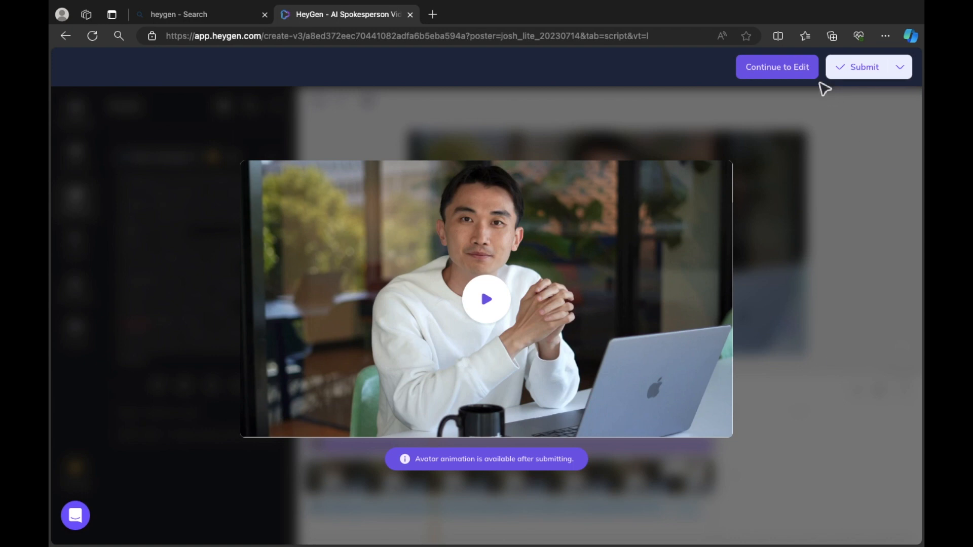
- Return to editing and shorten the scene to about 30.3 s so it ends together with the script track
left_click(773, 76)
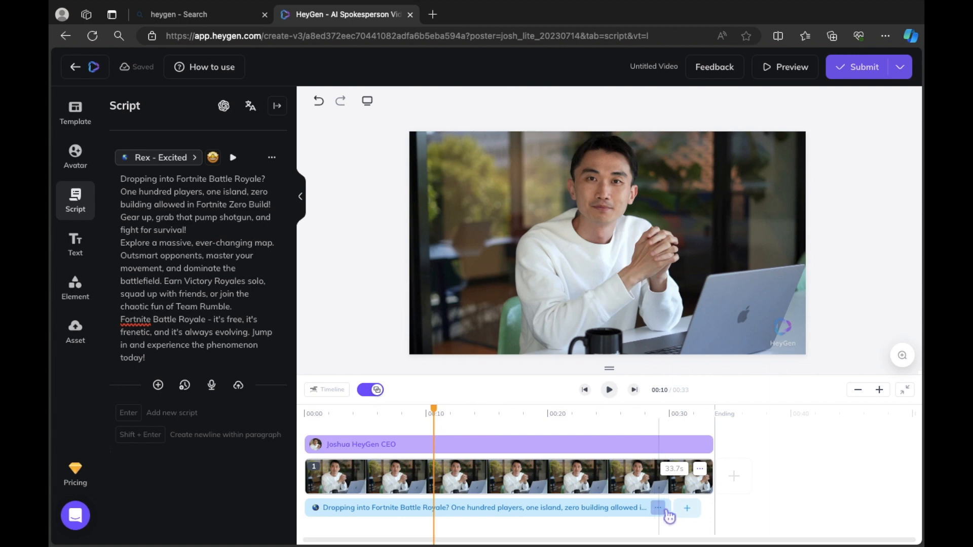
left_click(658, 508)
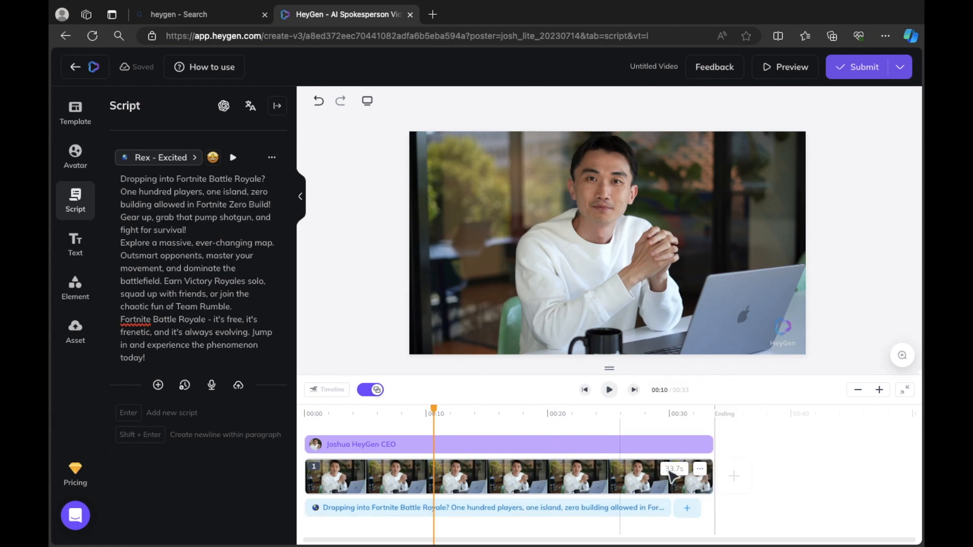
left_click_drag(710, 475, 670, 474)
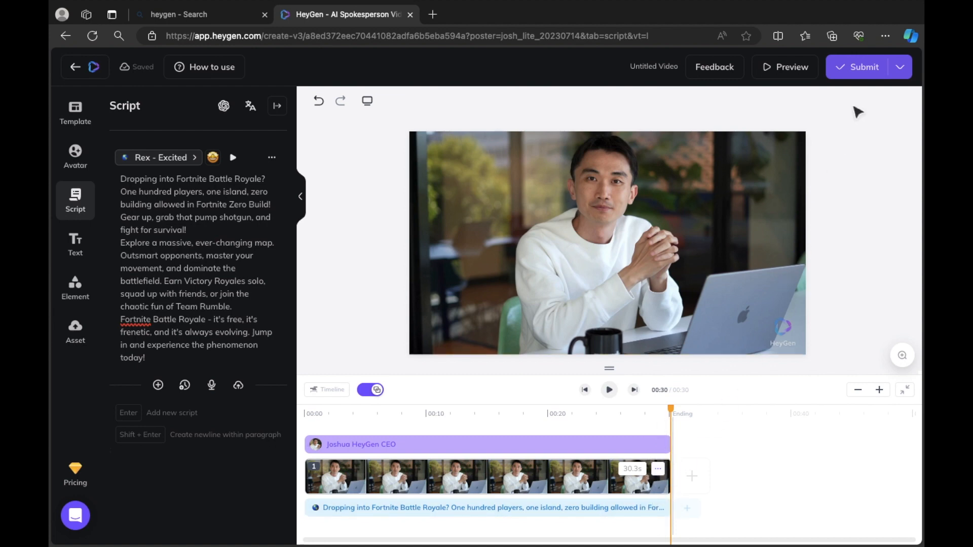
- Submit the video for generation, accepting the use of credits, and dismiss the AI studio feedback survey
left_click(860, 80)
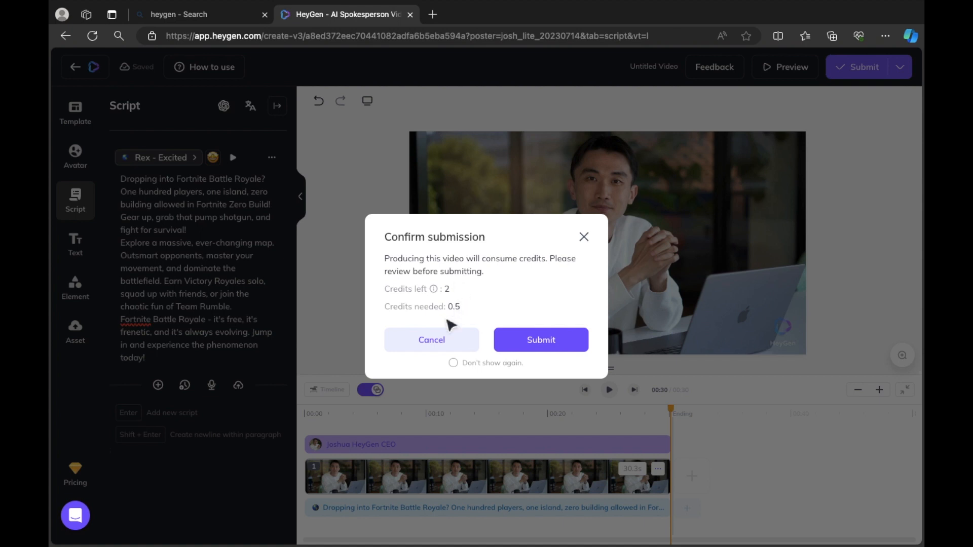
left_click(520, 353)
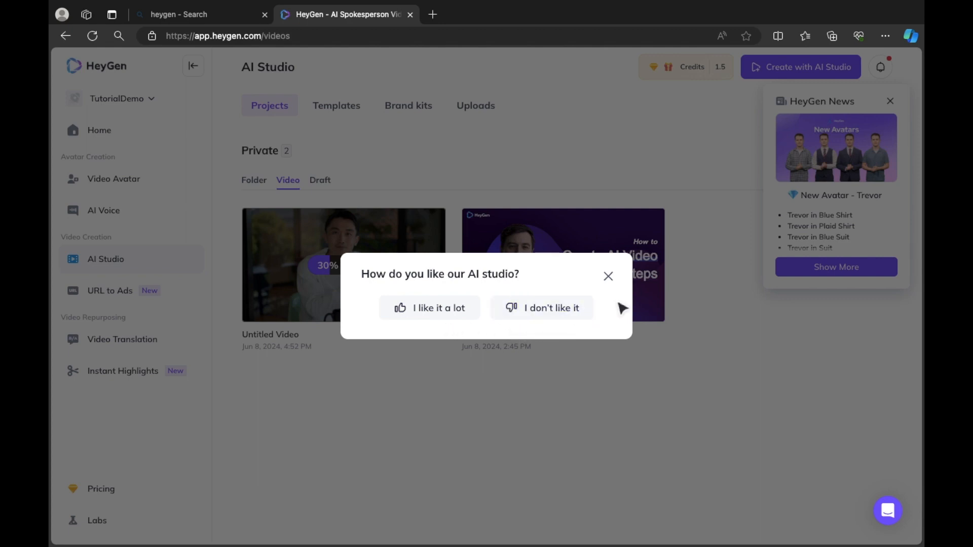
left_click(608, 276)
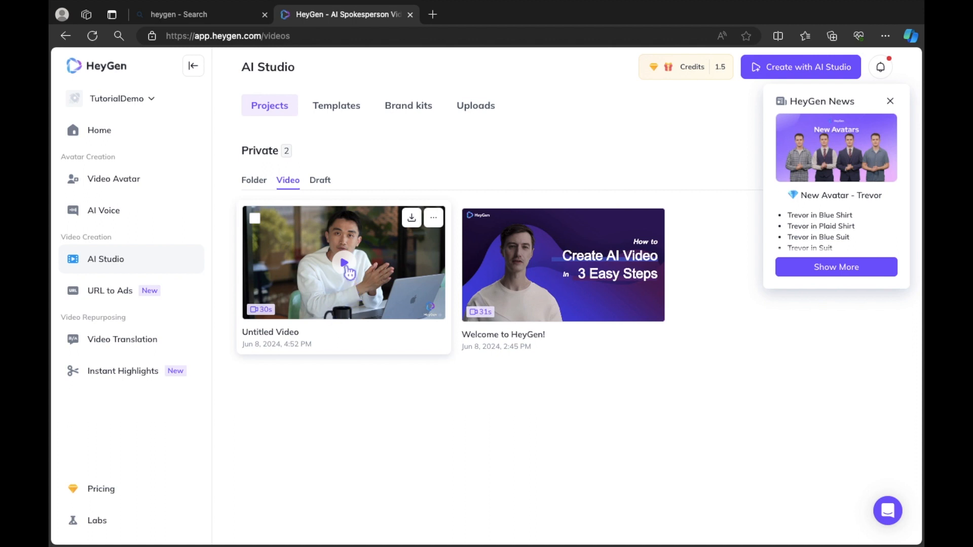
- Play the generated Untitled Video in full screen and return to the list of video projects
left_click(349, 272)
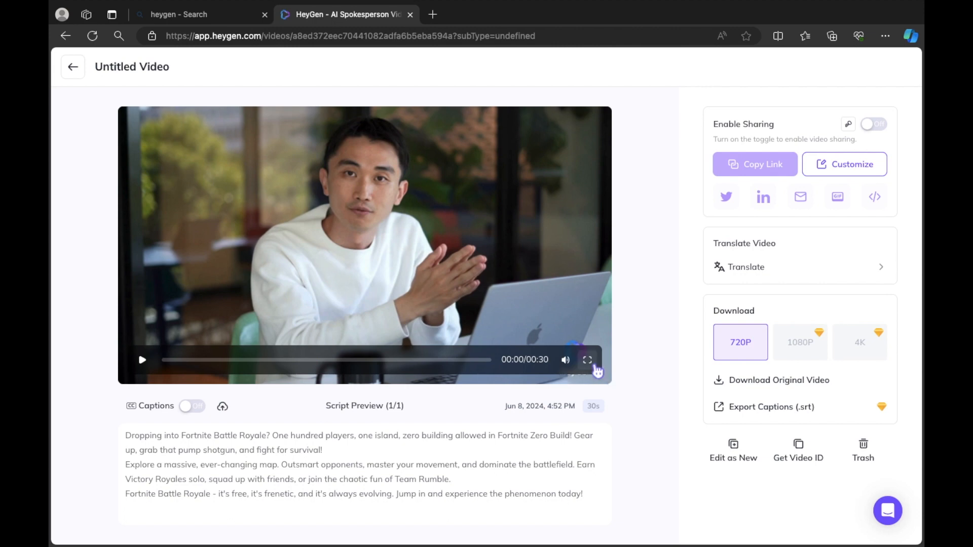
left_click(587, 360)
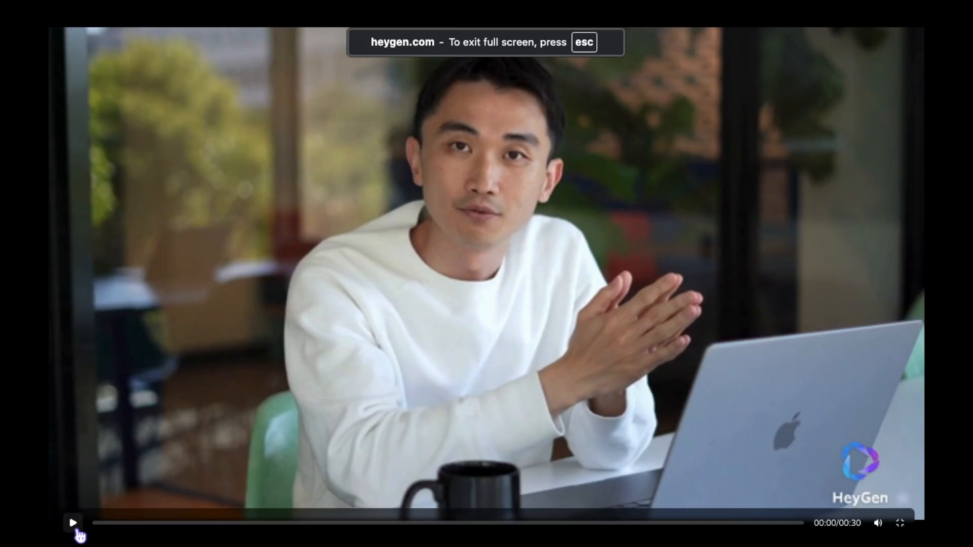
left_click(73, 527)
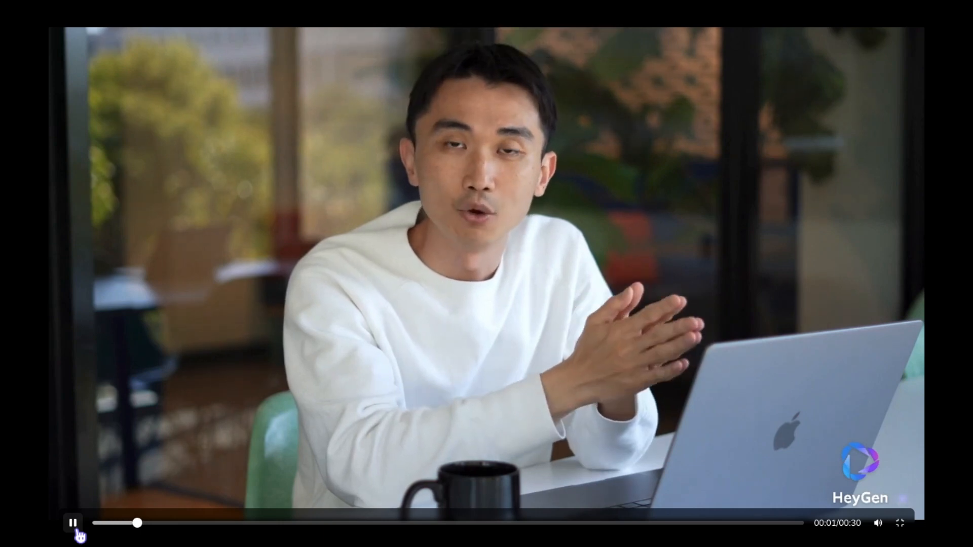
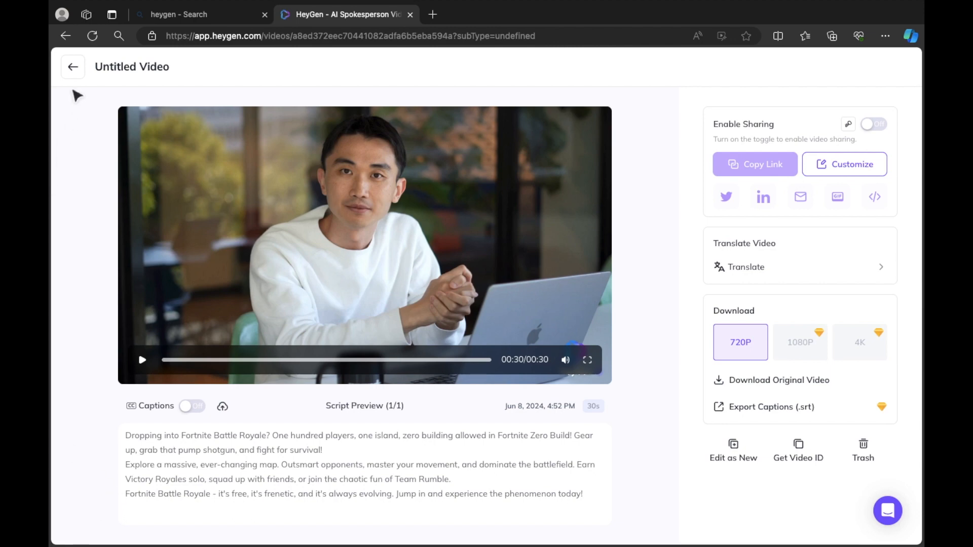
left_click(74, 66)
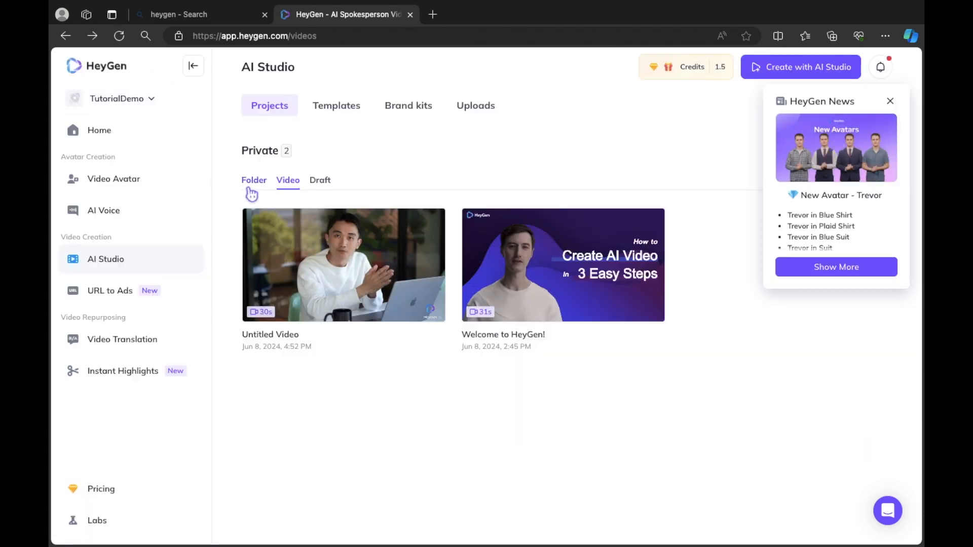
- Download the generated Untitled Video from the list of video projects
mouse_move(369, 319)
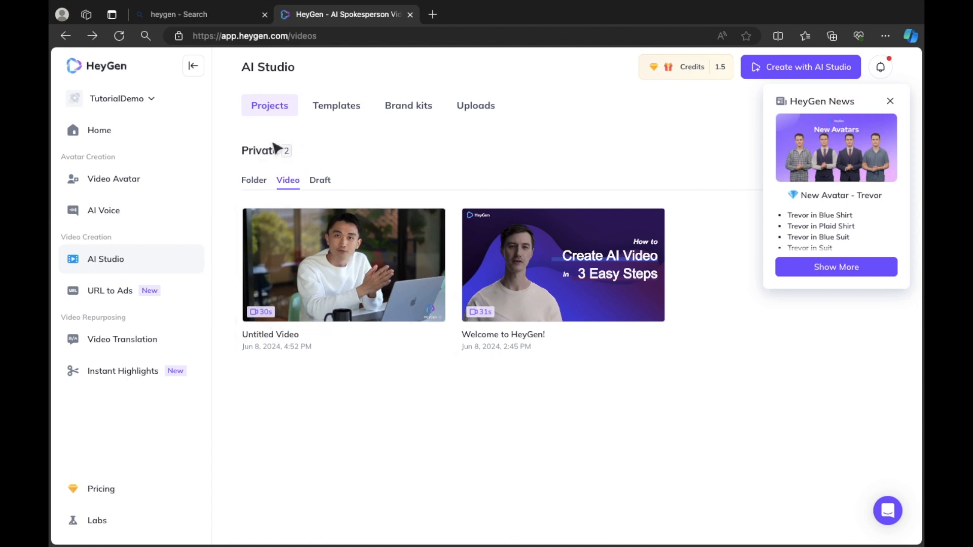
mouse_move(360, 298)
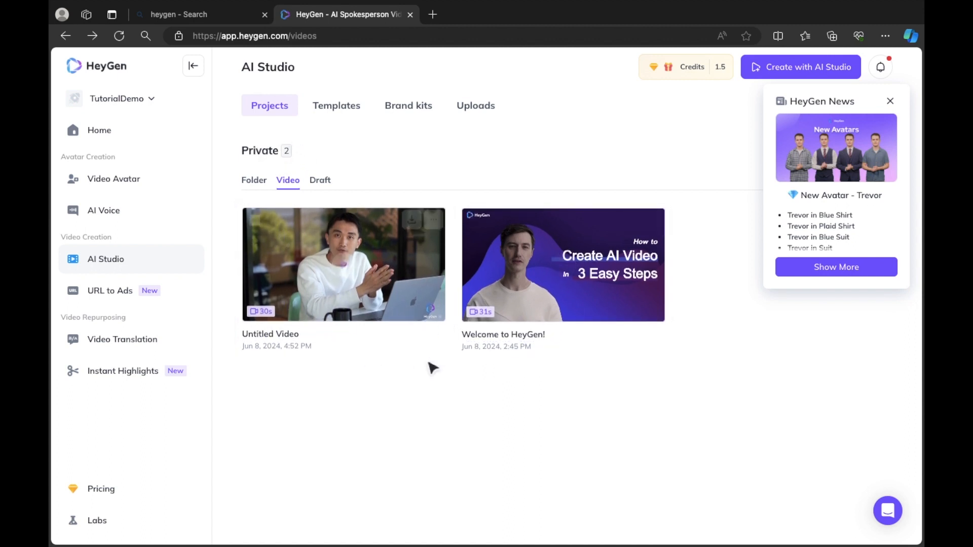
mouse_move(555, 327)
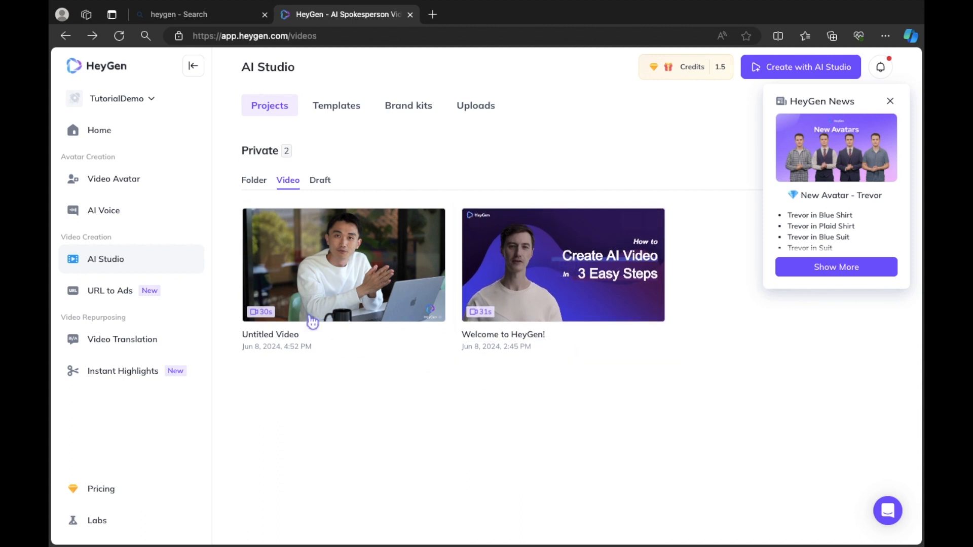
mouse_move(297, 299)
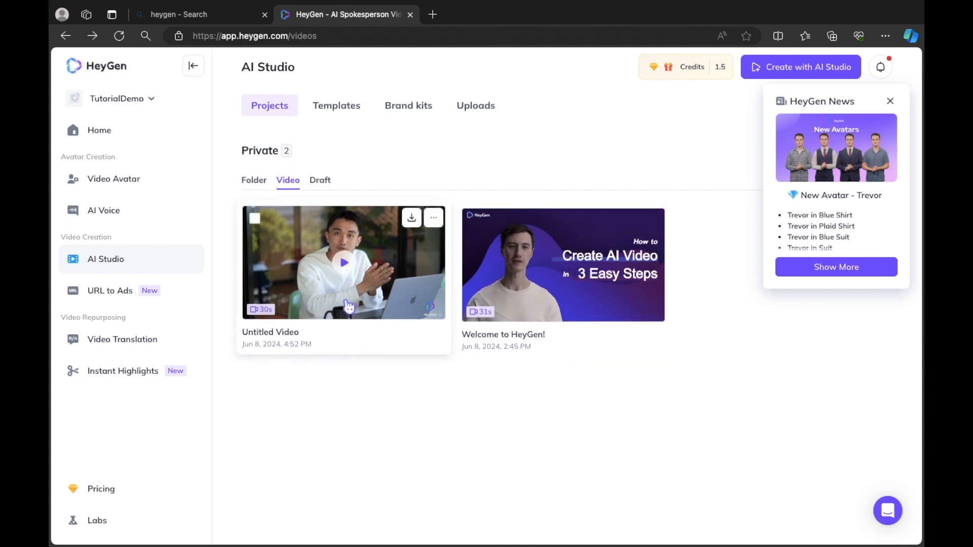
left_click(410, 222)
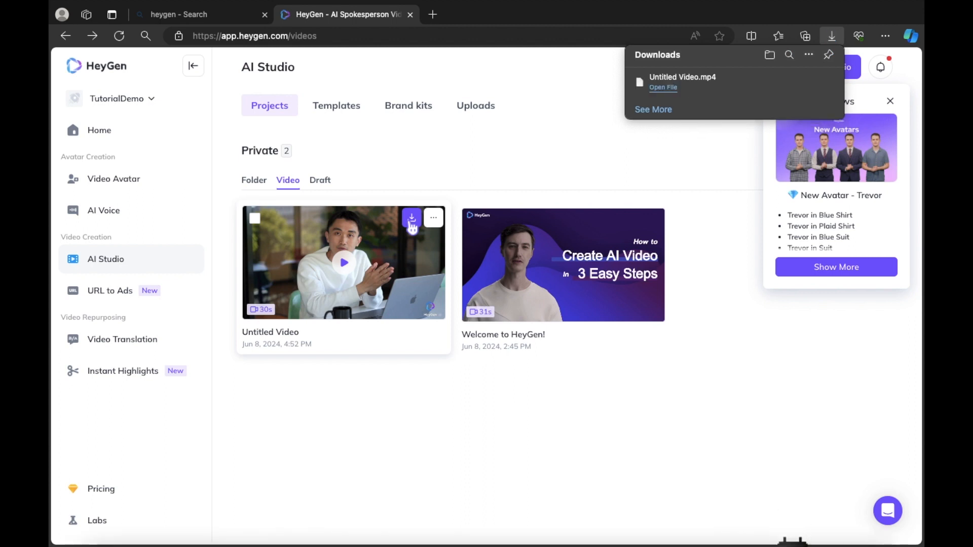
- Open the downloaded Untitled Video.mp4 in QuickTime Player, play it in full screen and leave full screen
left_click(665, 88)
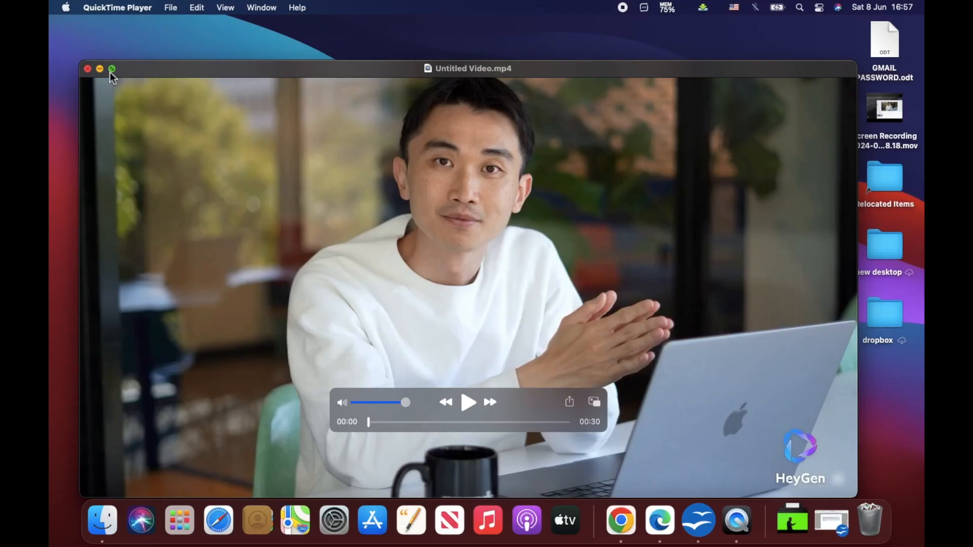
left_click(110, 71)
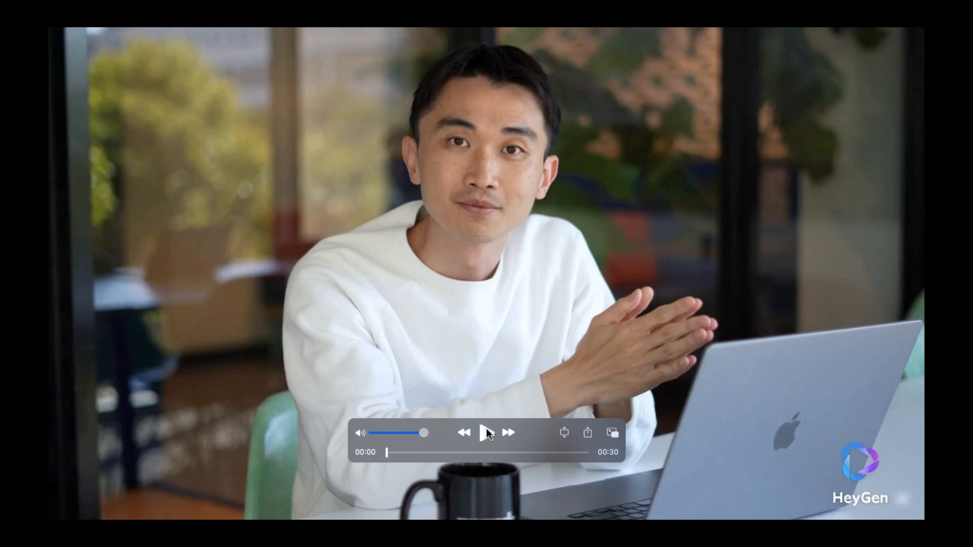
left_click(487, 432)
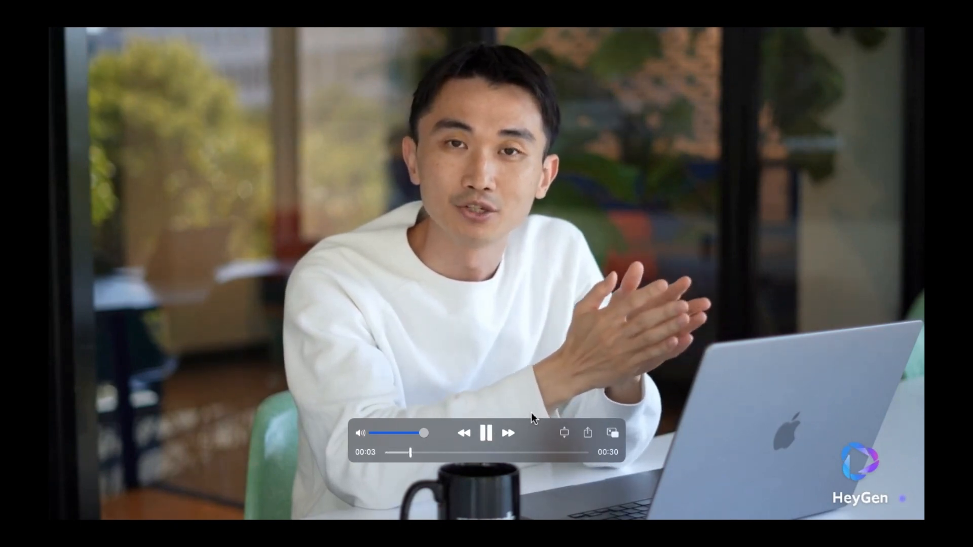
left_click_drag(533, 424, 274, 95)
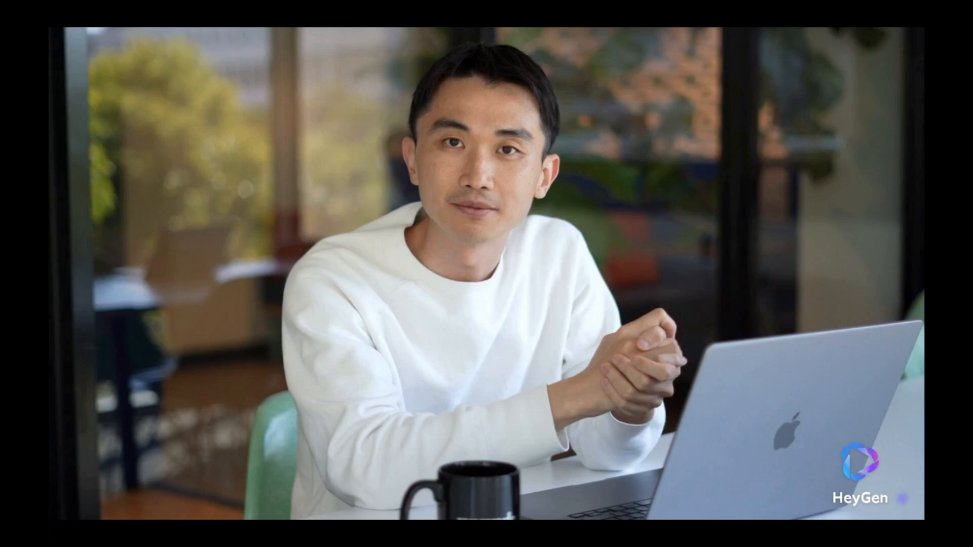
key("Escape")
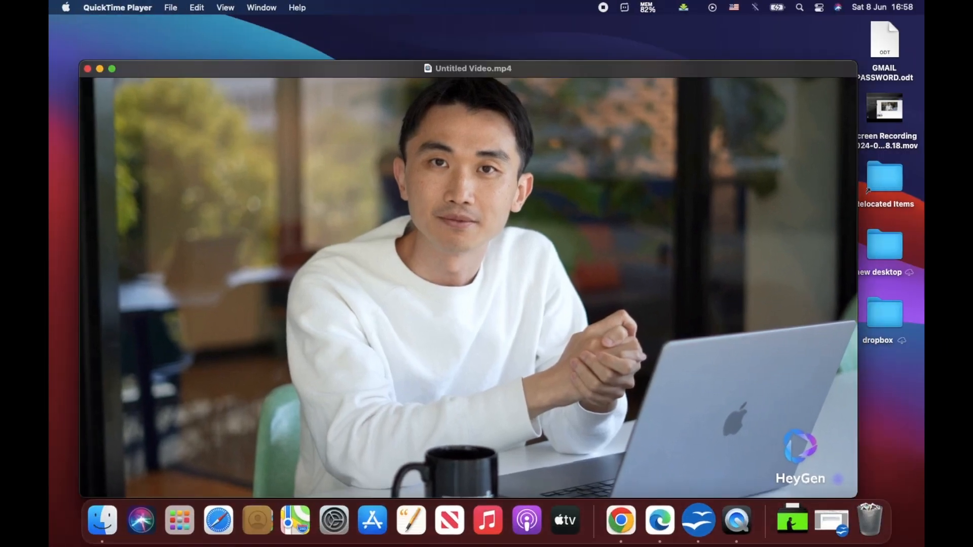
- Return to HeyGen's AI Studio and filter the landscape template library to the Breaking News use case
mouse_move(539, 198)
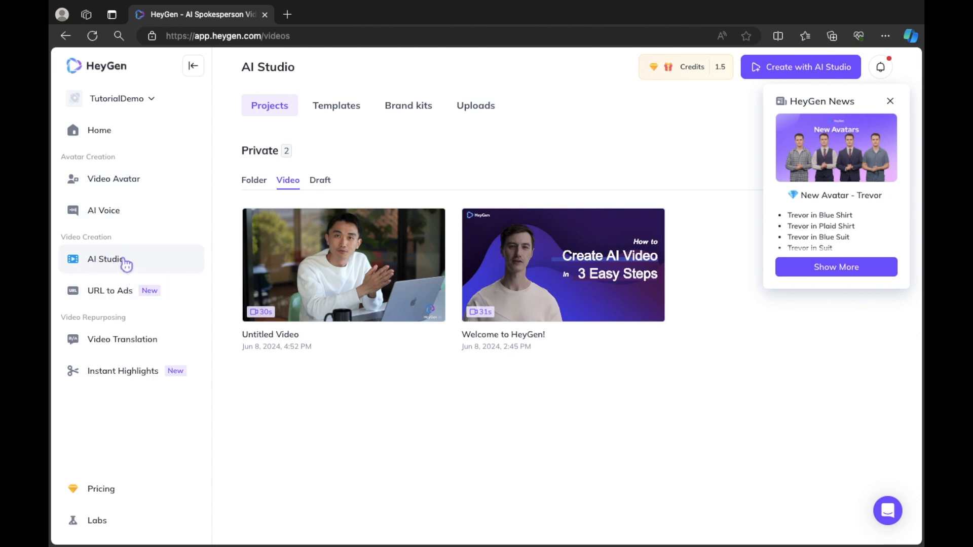
left_click(339, 117)
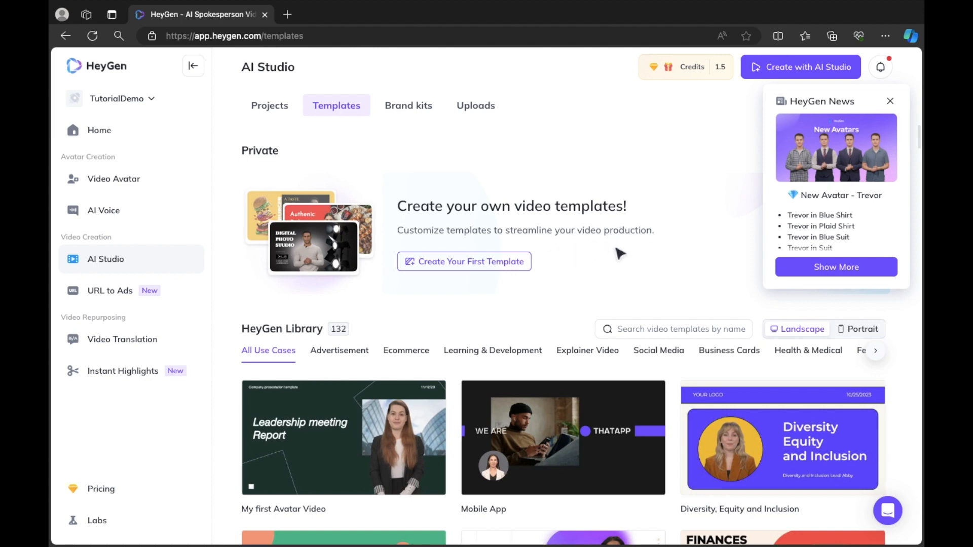
mouse_move(506, 448)
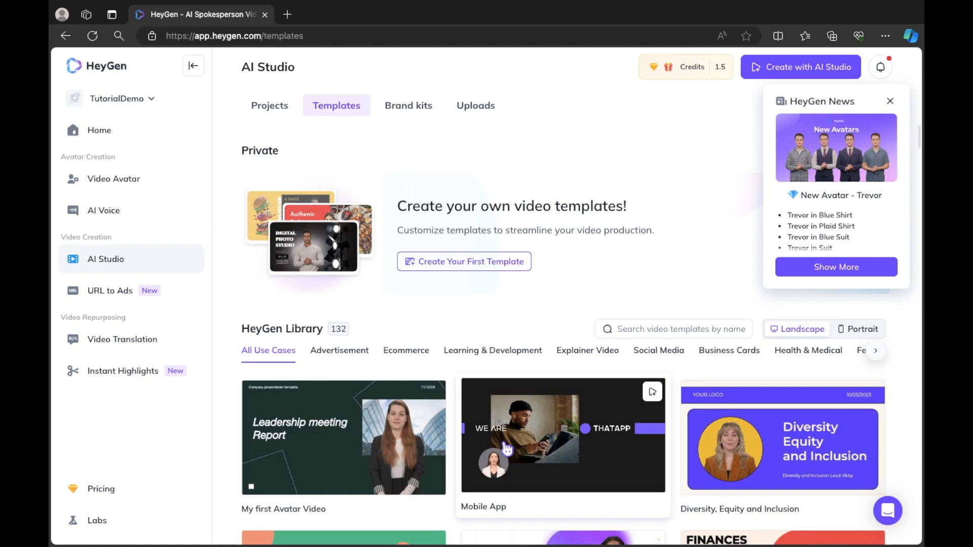
scroll(507, 448, "down", 2)
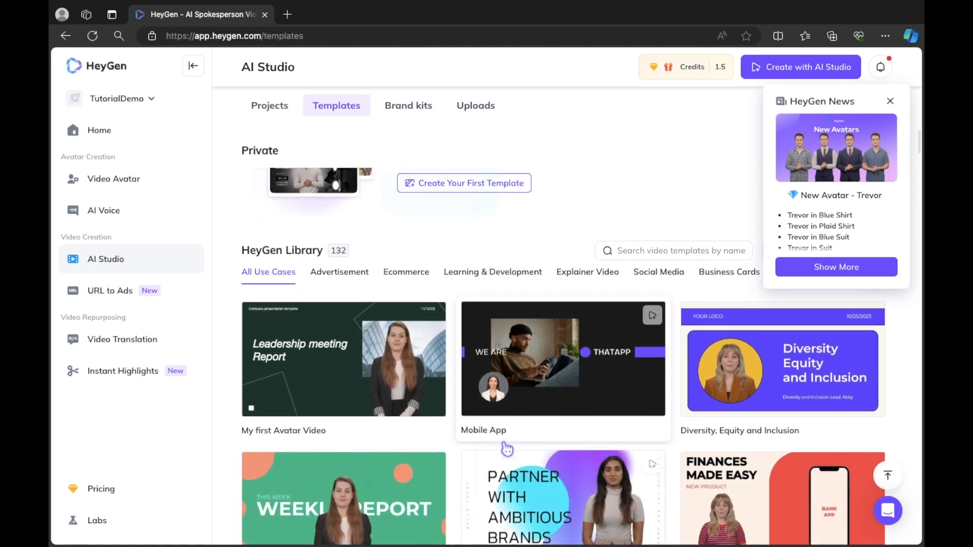
scroll(506, 448, "up", 1)
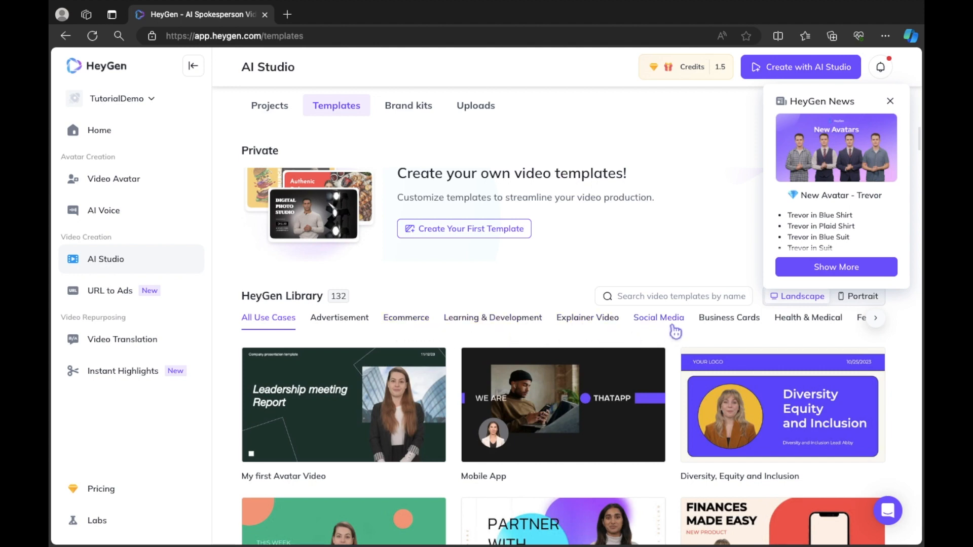
scroll(756, 326, "right", 3)
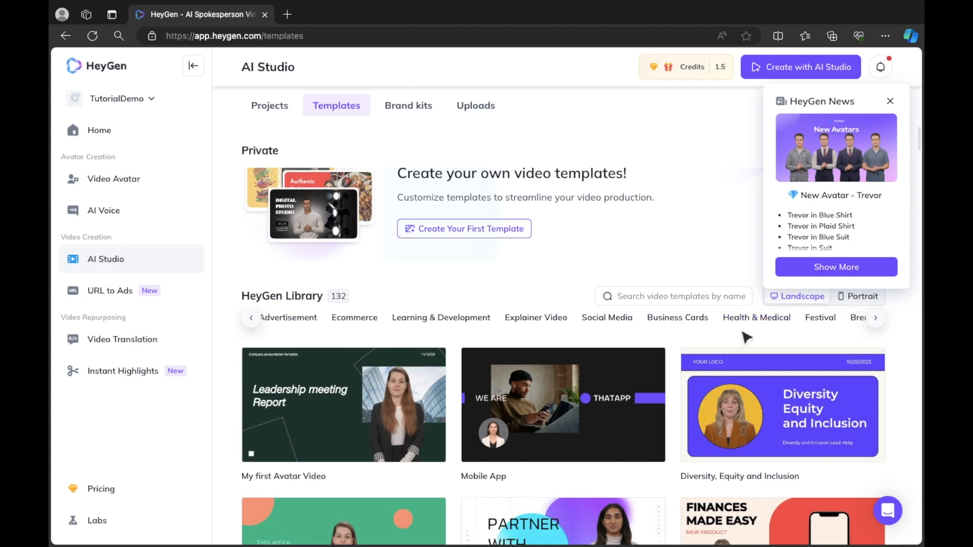
scroll(786, 334, "right", 2)
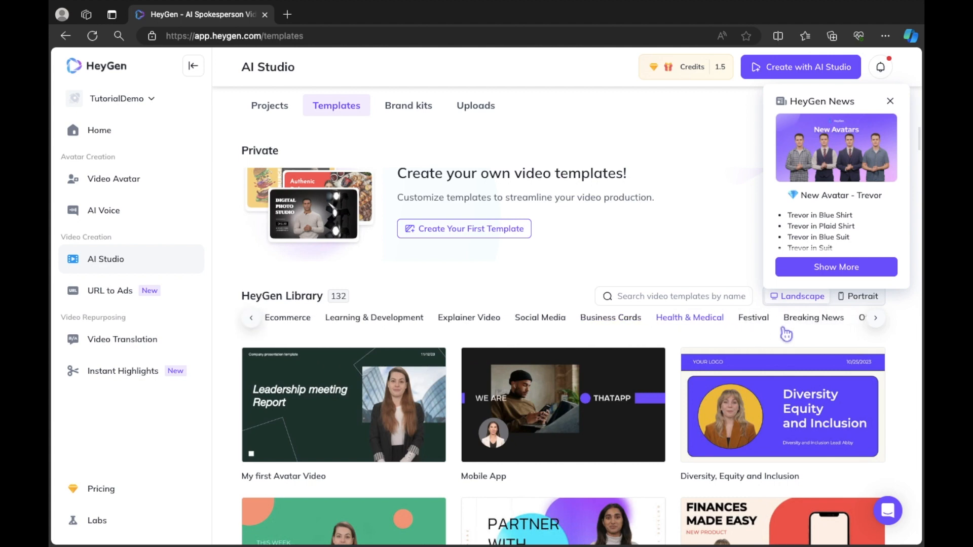
left_click(833, 328)
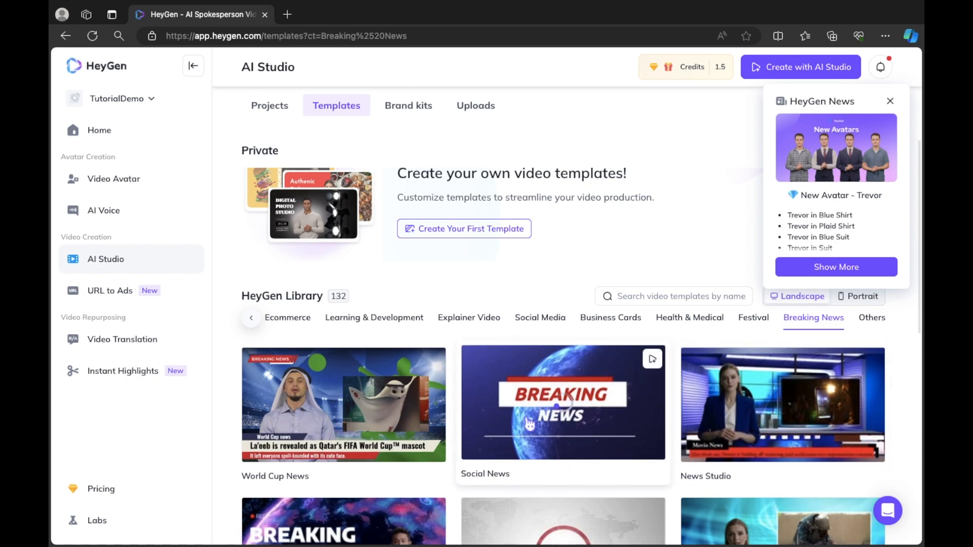
- Look through the Breaking News templates and play the World News template's preview, pausing near its end
scroll(530, 425, "down", 1)
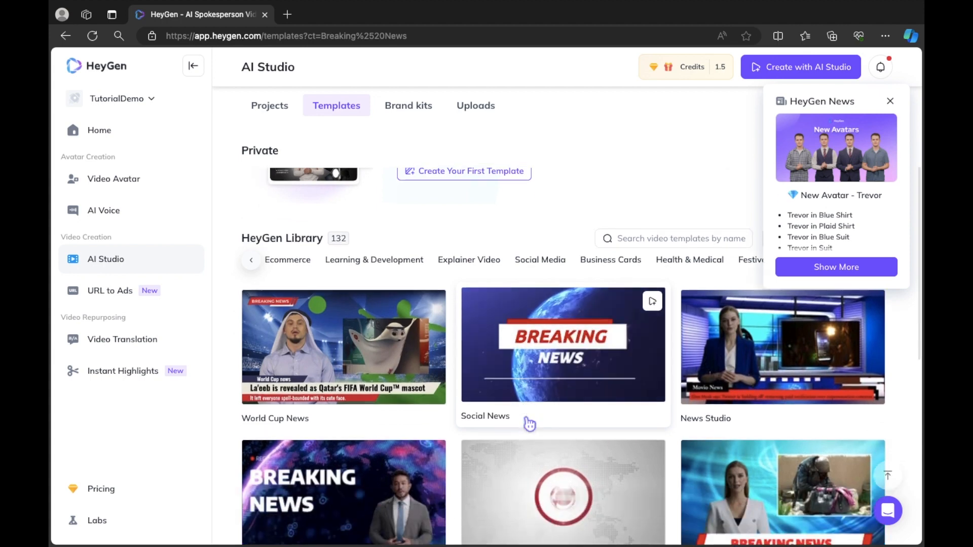
scroll(530, 424, "down", 2)
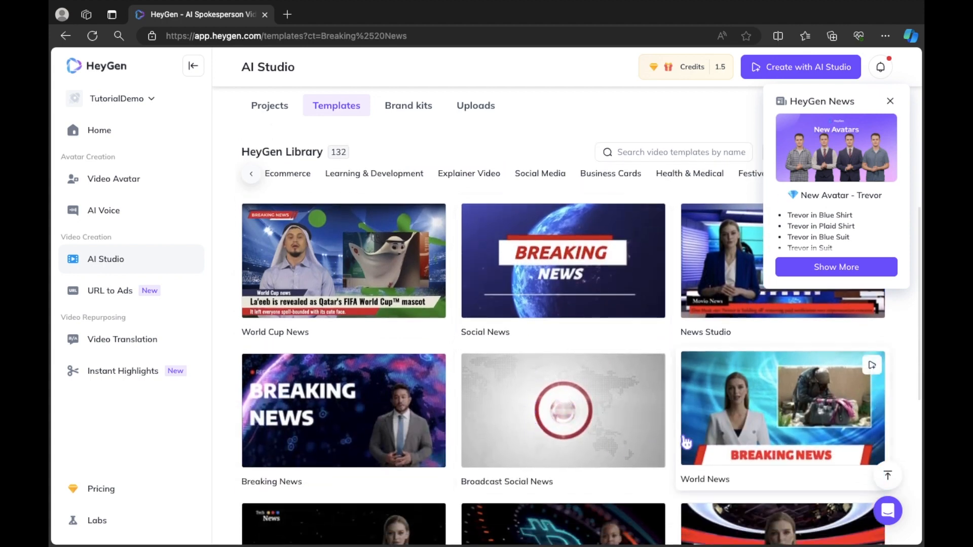
scroll(725, 444, "down", 2)
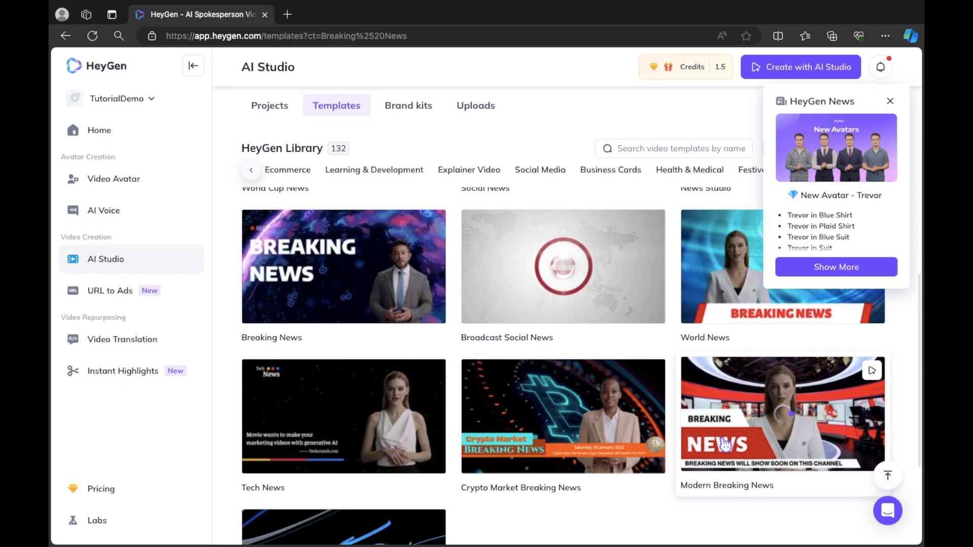
scroll(724, 444, "down", 2)
scroll(725, 444, "up", 4)
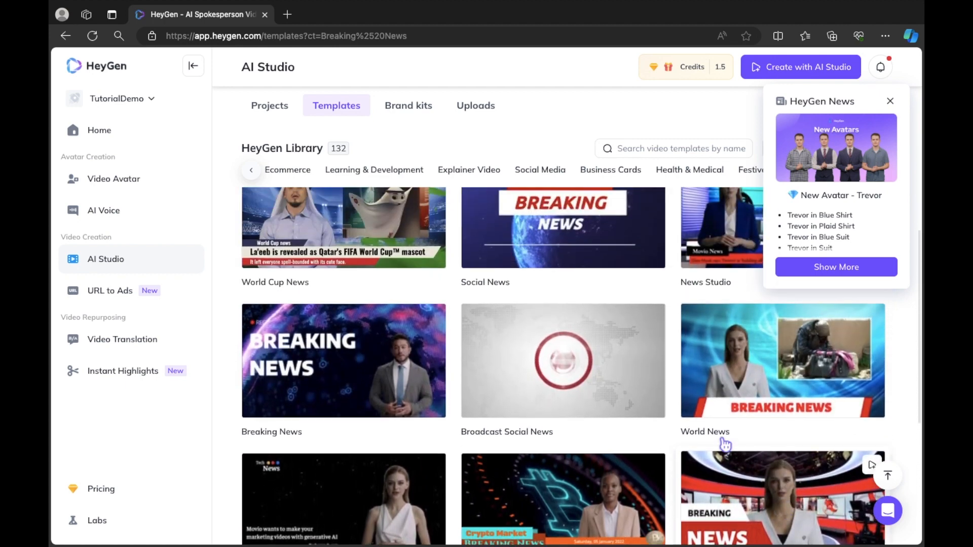
left_click(762, 374)
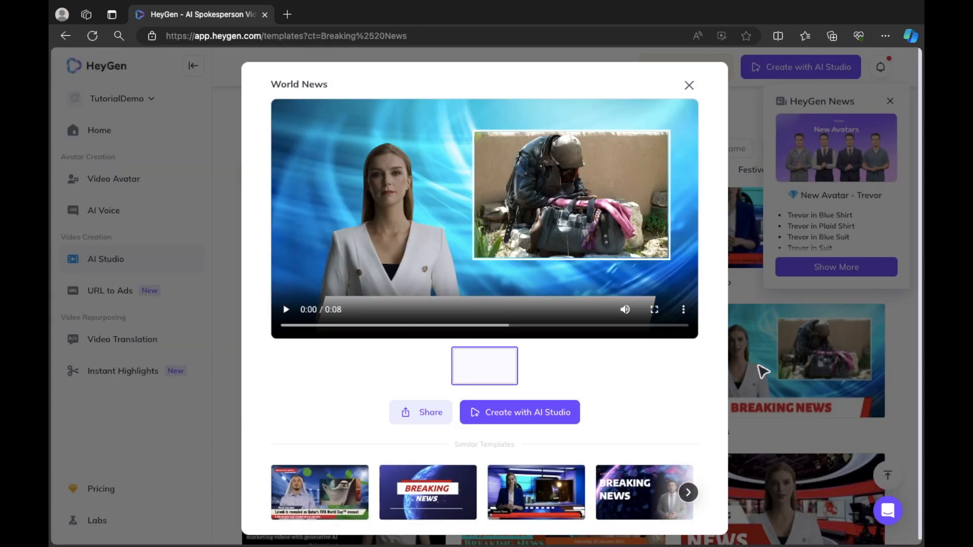
left_click(286, 312)
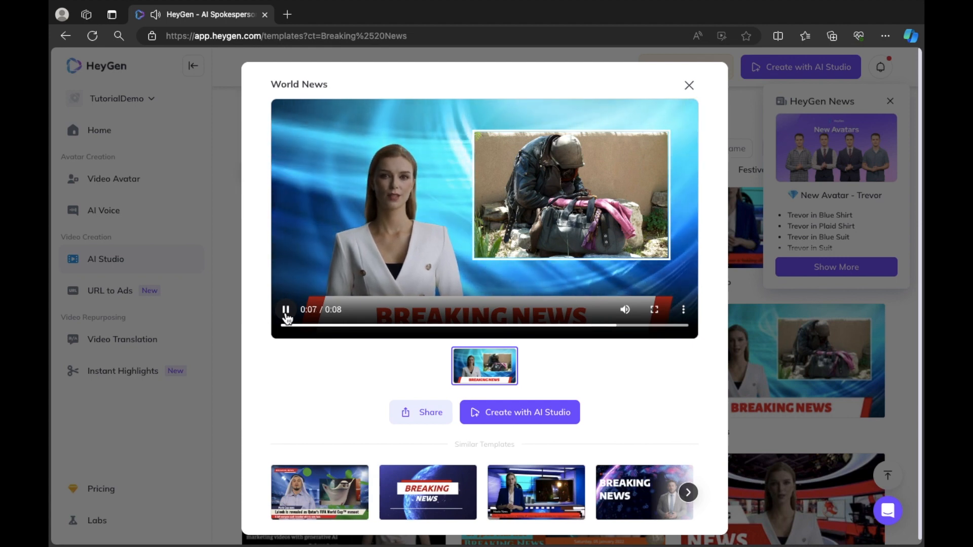
left_click(286, 310)
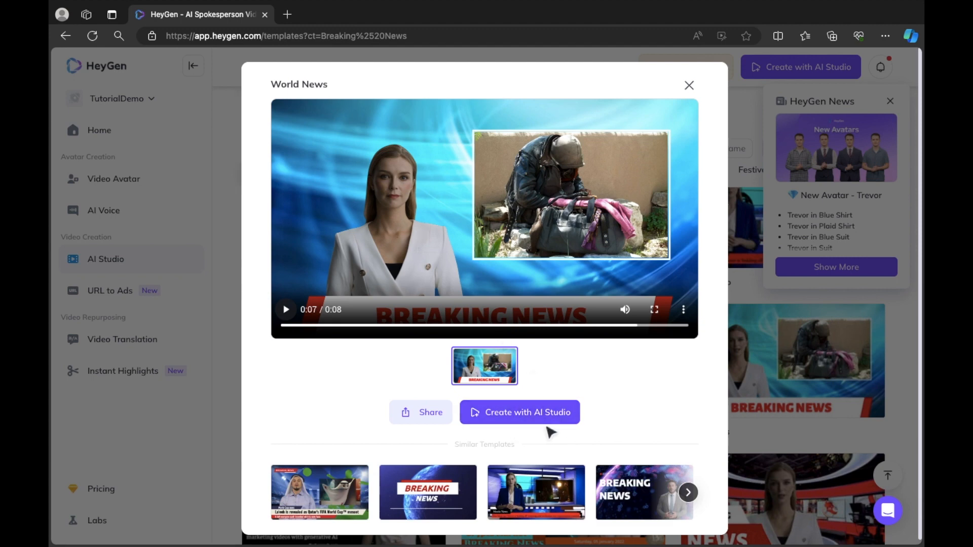
- Create a video from the World News template and play its scene in the editor, pausing at about 6 s
left_click(533, 412)
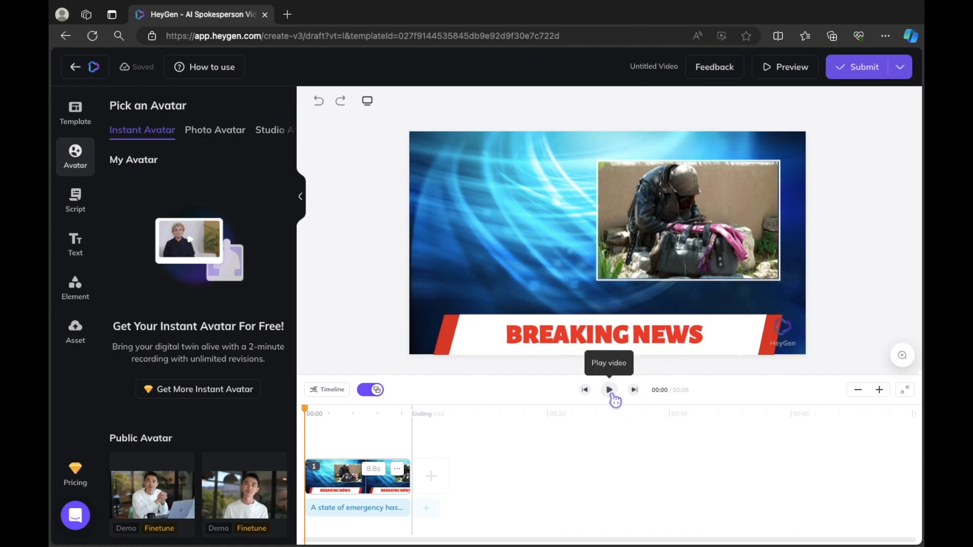
left_click(610, 392)
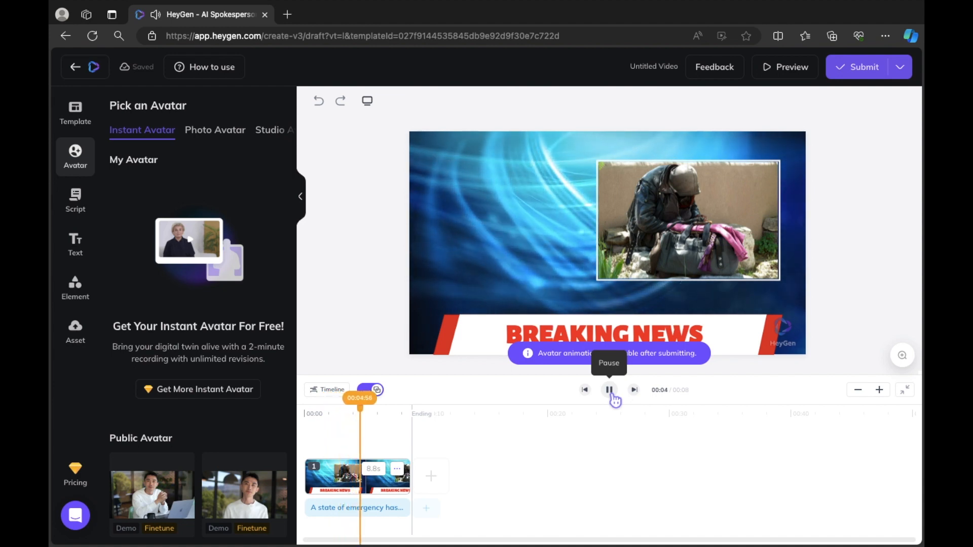
left_click(611, 391)
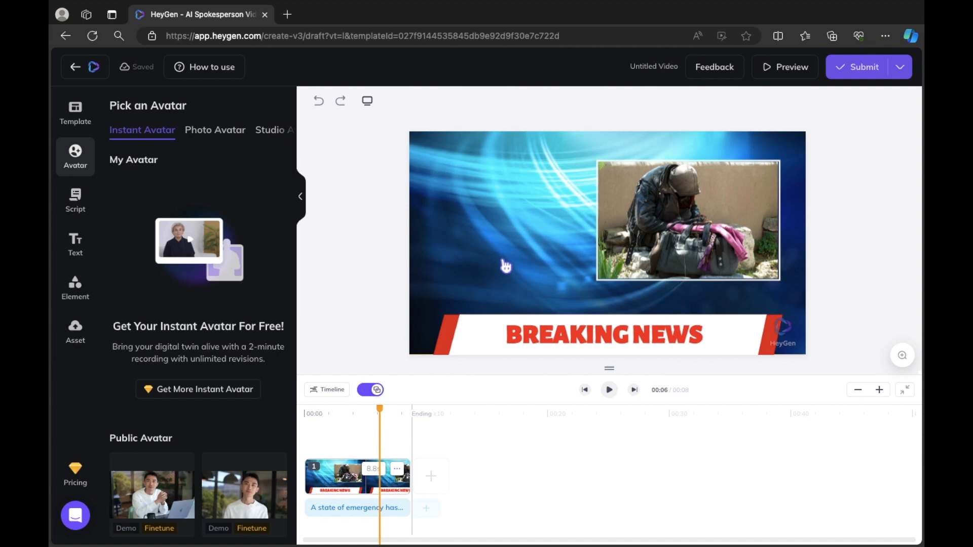
- Look through the public instant avatars and the photo avatars available for the scene
scroll(211, 471, "down", 1)
scroll(212, 486, "down", 1)
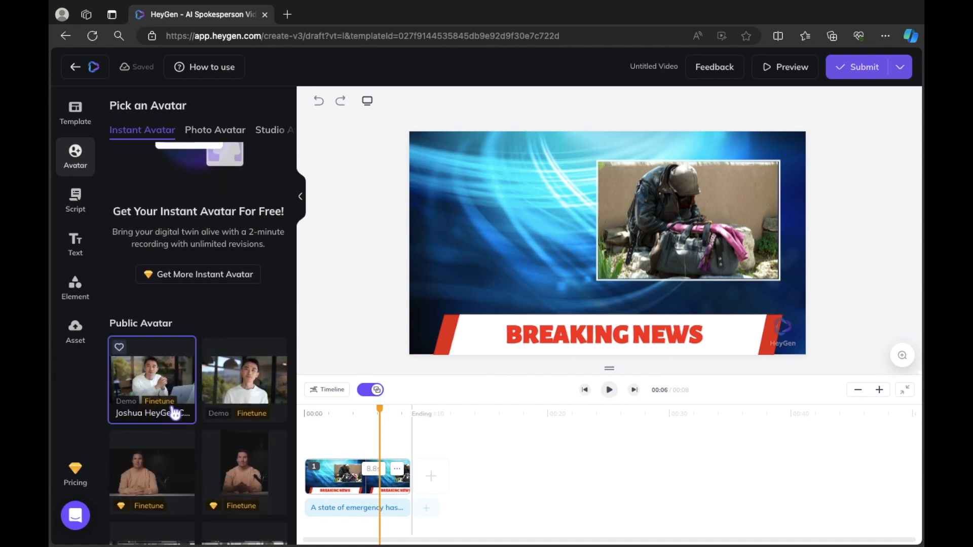
scroll(162, 400, "up", 2)
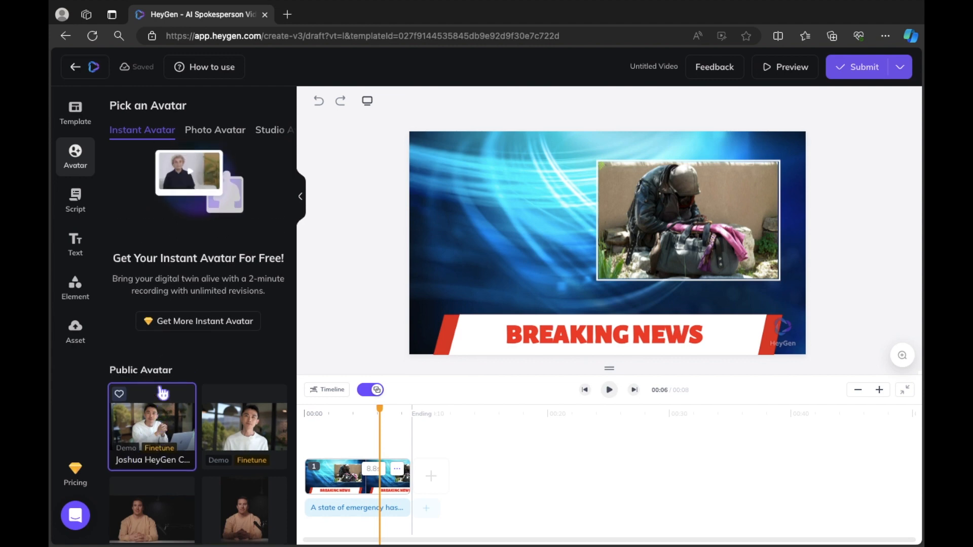
left_click(217, 135)
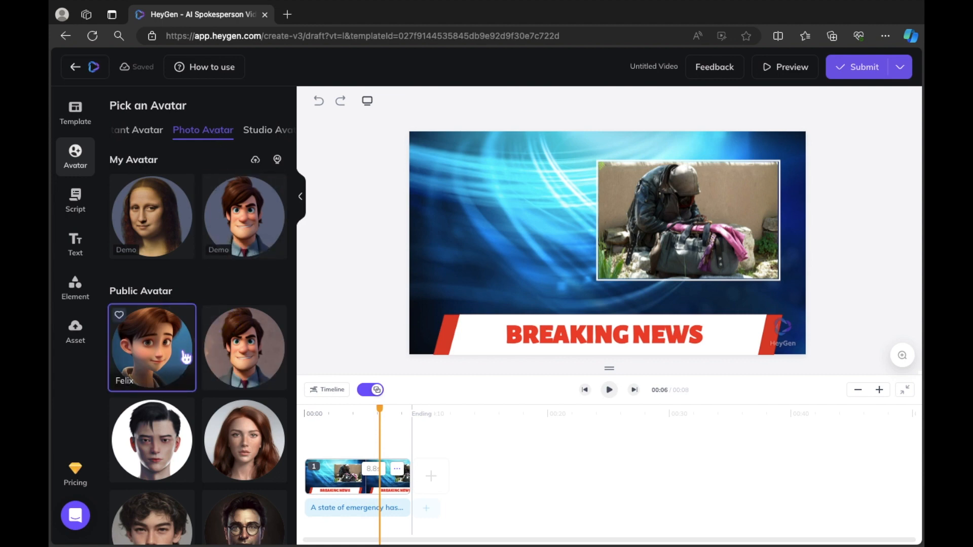
scroll(225, 380, "down", 1)
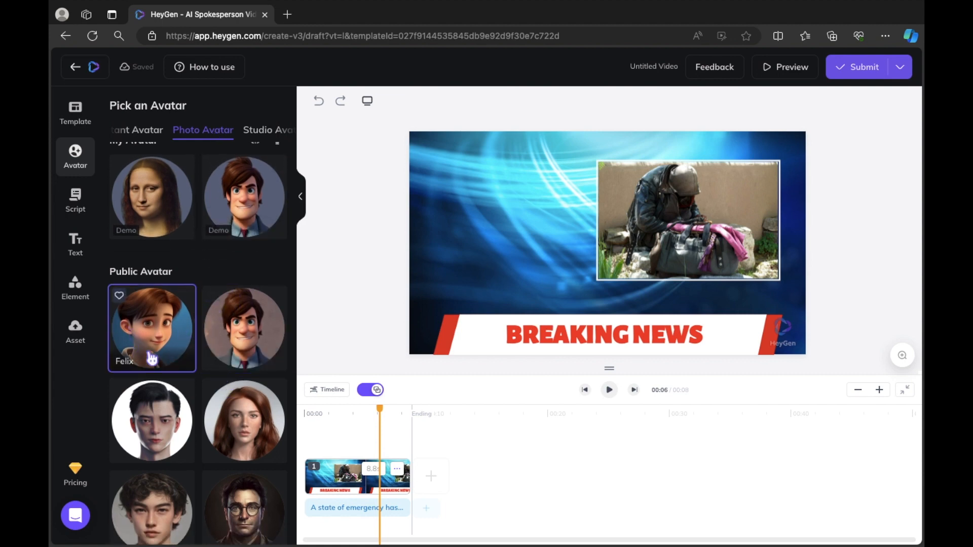
scroll(193, 410, "down", 3)
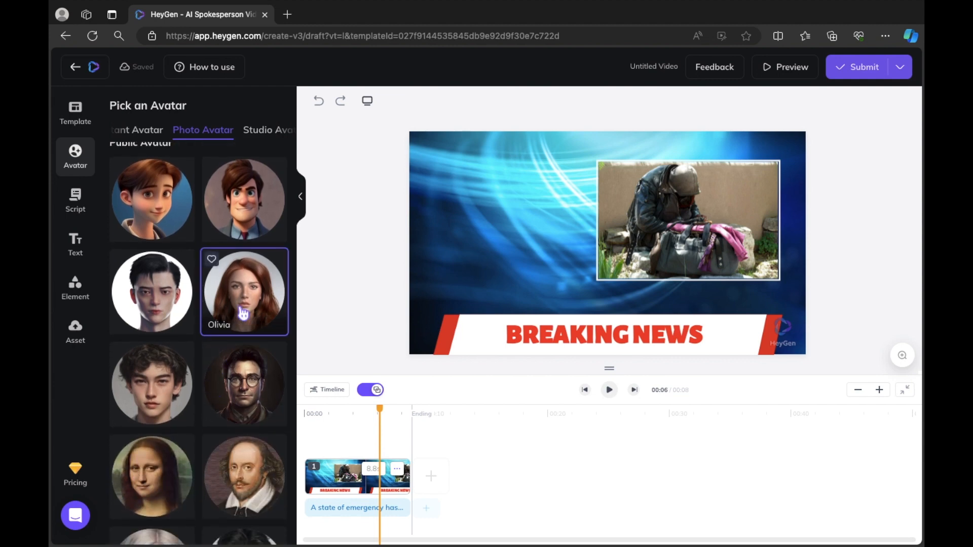
scroll(228, 349, "down", 4)
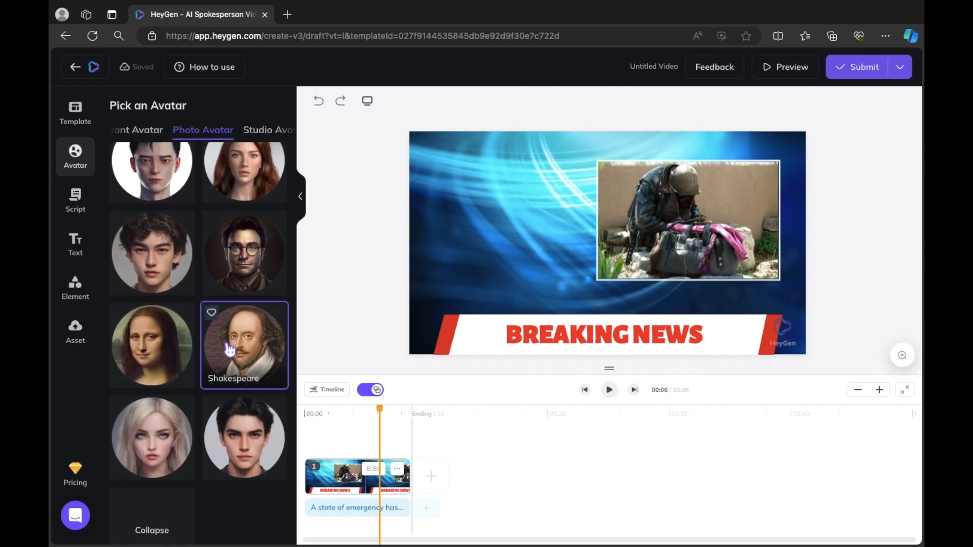
scroll(230, 349, "down", 1)
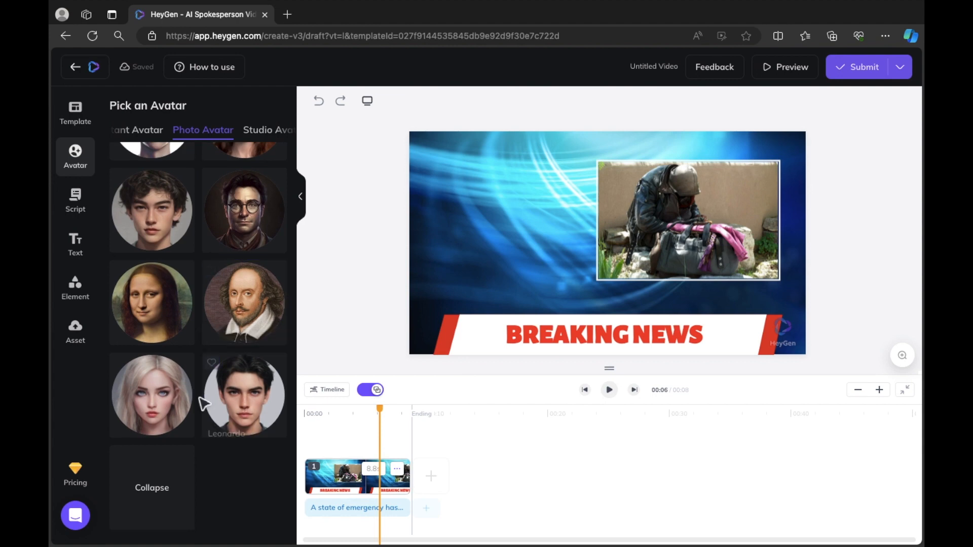
- Try the blonde Nata photo avatar in the breaking news scene and delete it again
left_click(161, 395)
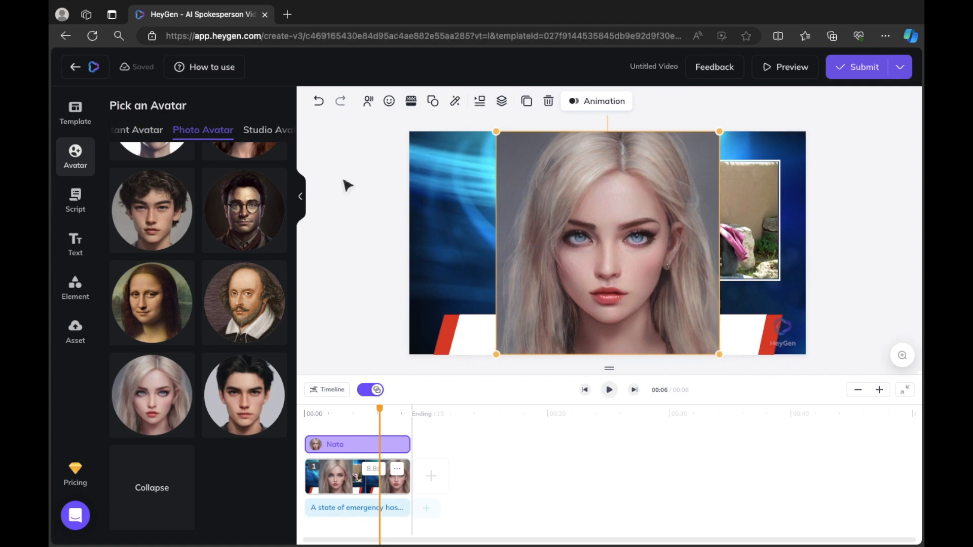
left_click(271, 138)
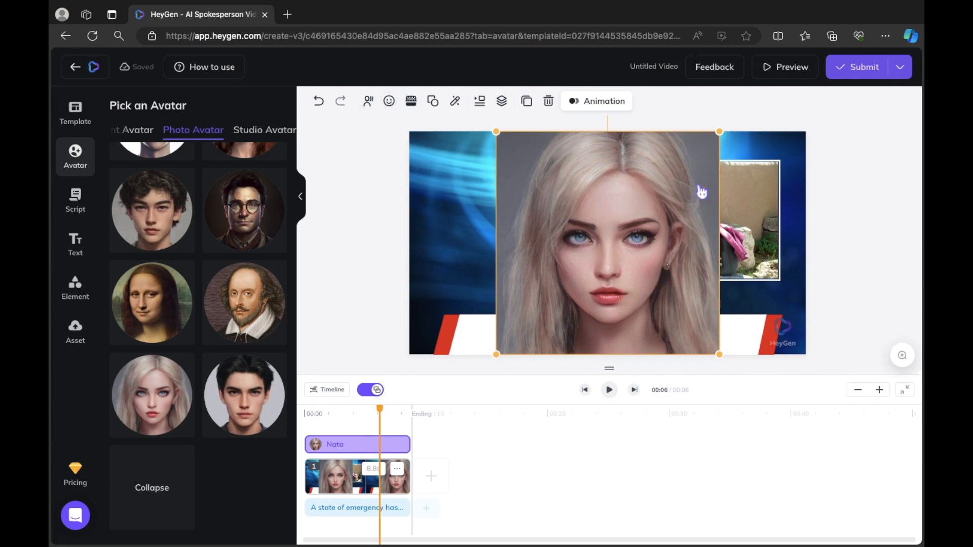
left_click(548, 100)
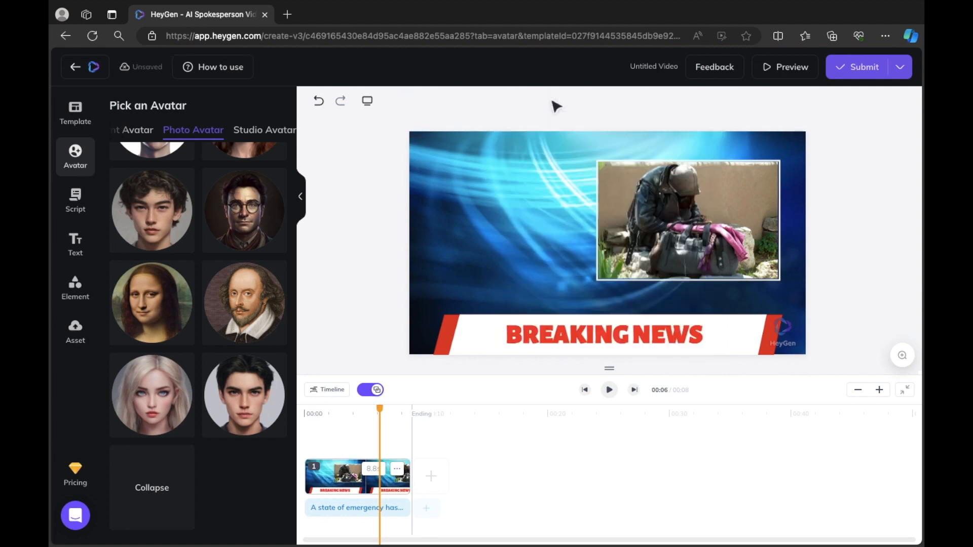
- Browse the public studio avatars for a presenter suited to the breaking news scene
left_click(274, 133)
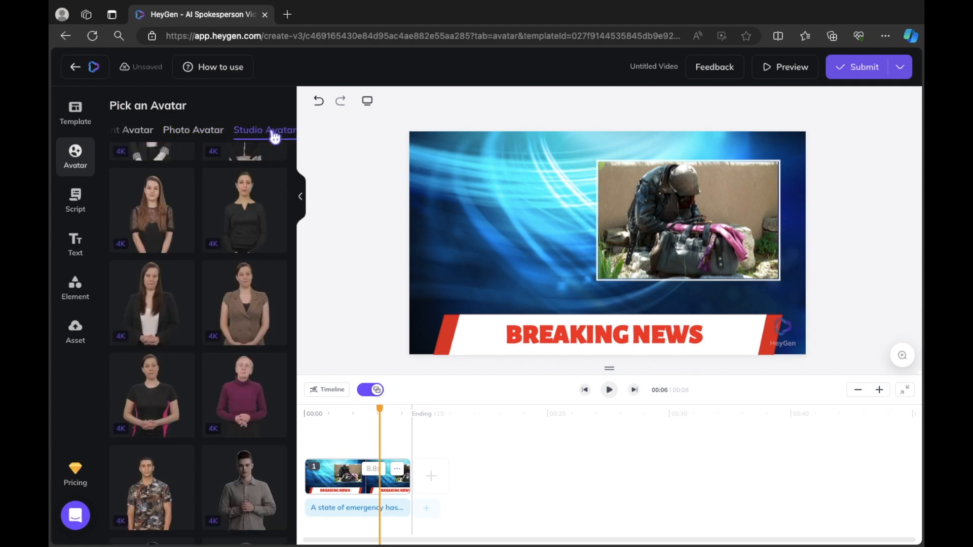
scroll(230, 215, "up", 5)
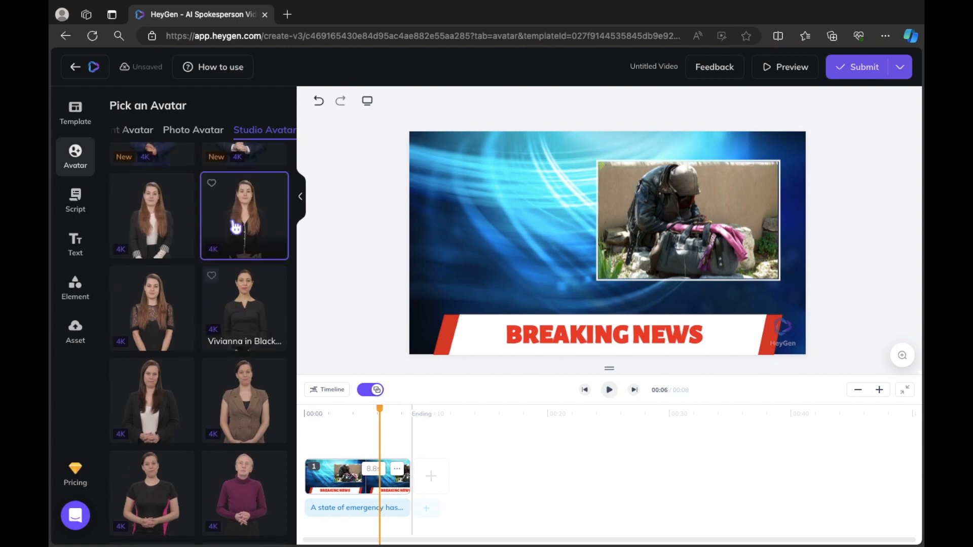
scroll(234, 227, "up", 1)
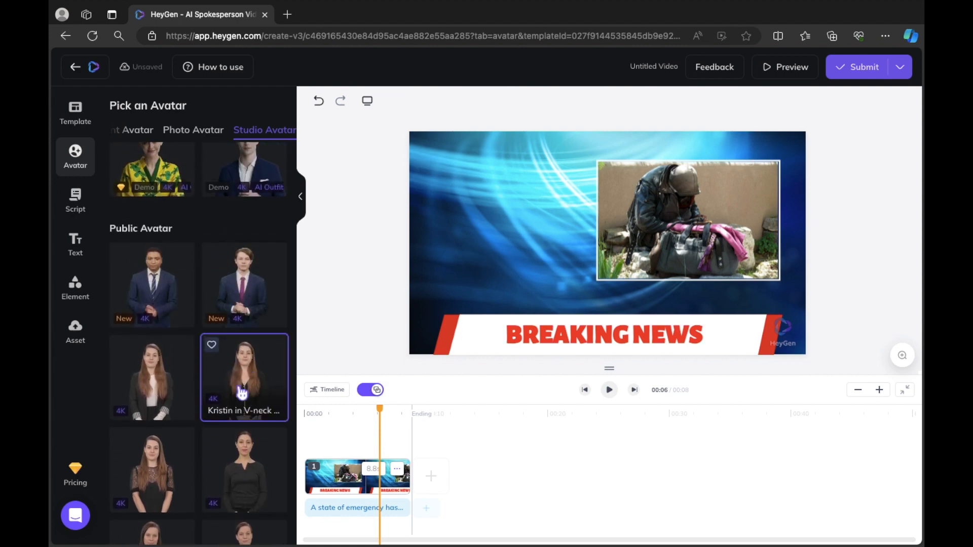
scroll(214, 404, "up", 2)
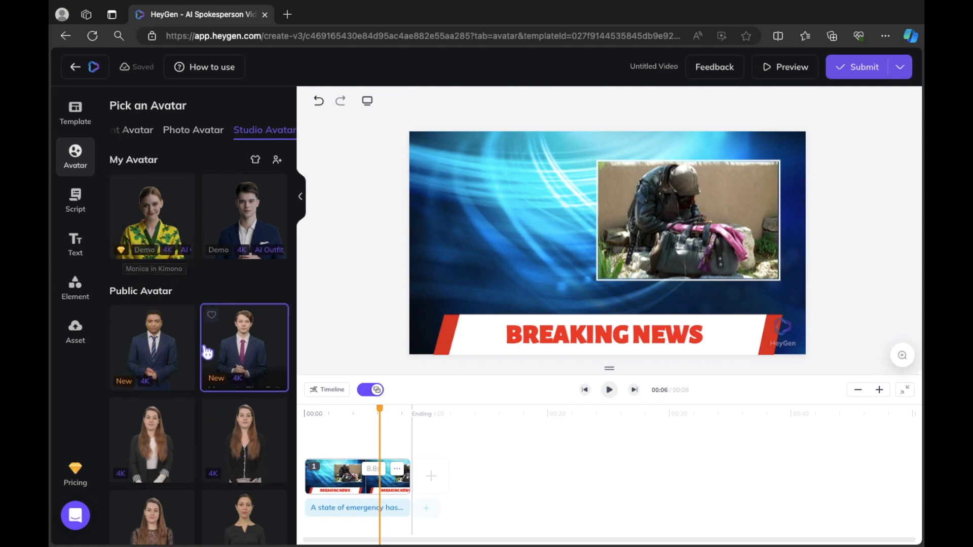
scroll(244, 355, "down", 3)
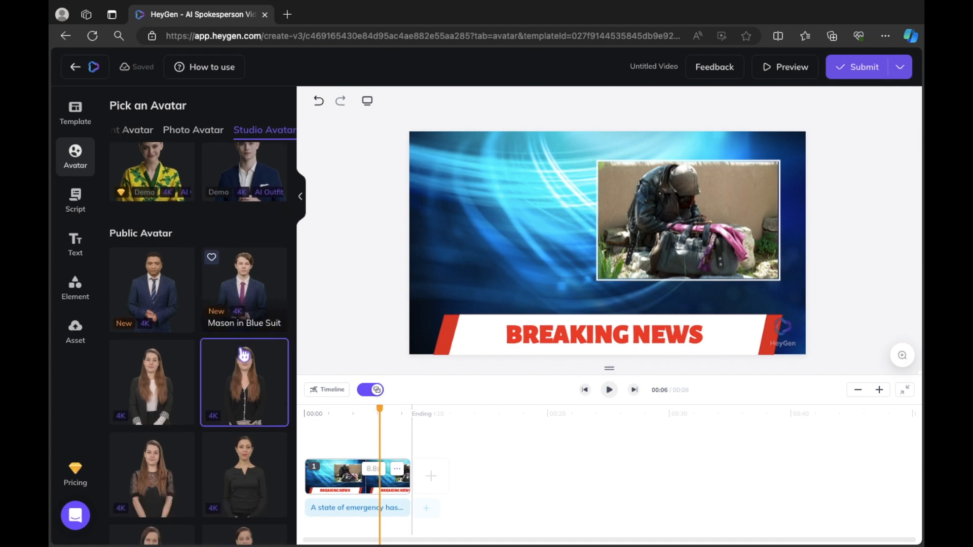
scroll(243, 355, "down", 10)
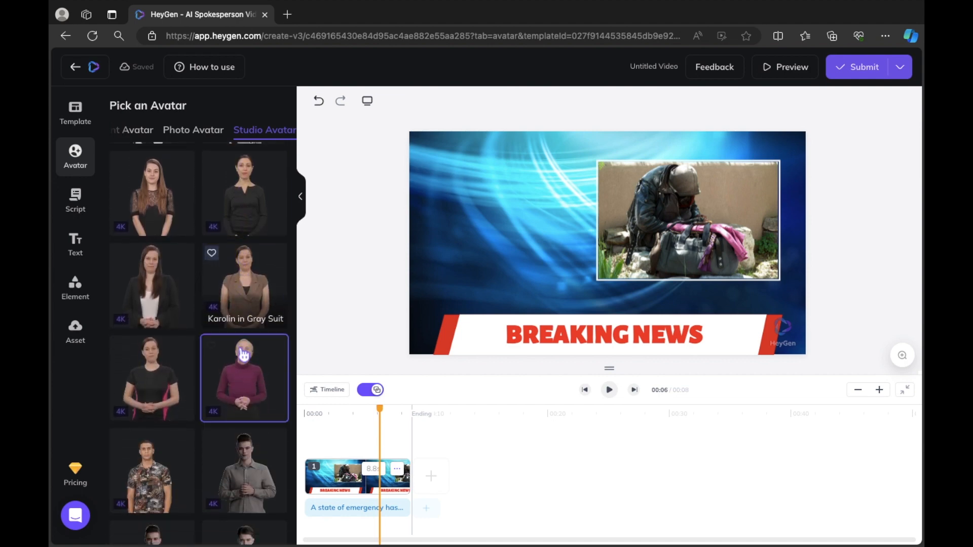
scroll(244, 355, "down", 5)
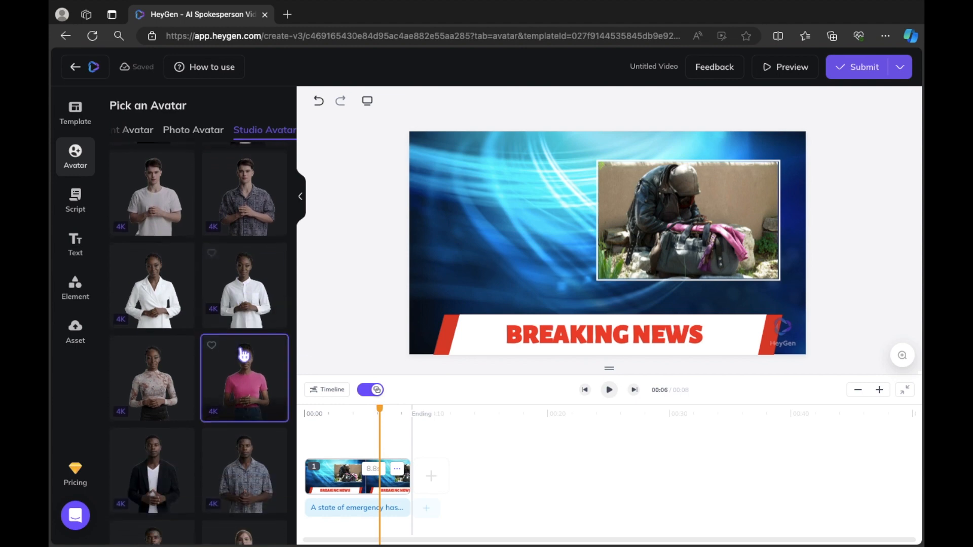
scroll(244, 355, "down", 10)
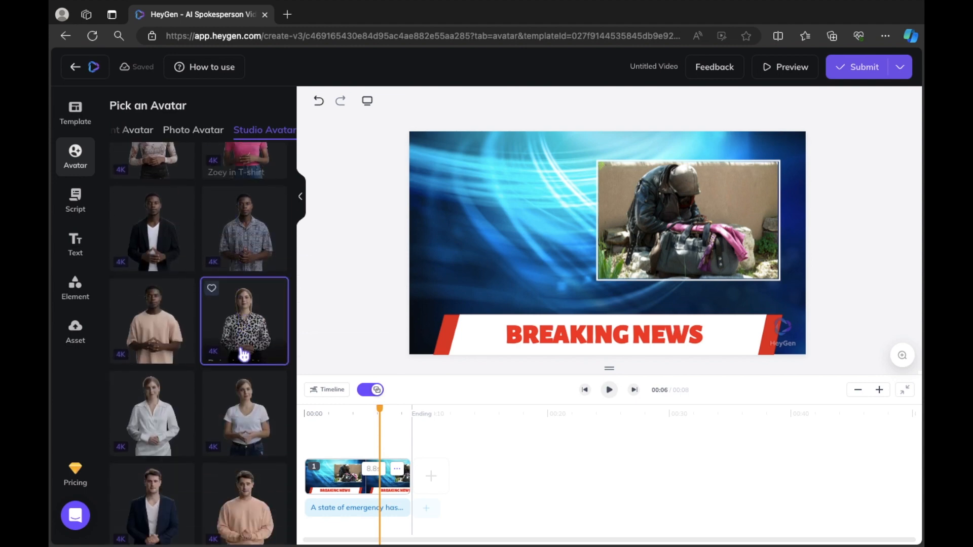
scroll(244, 355, "down", 10)
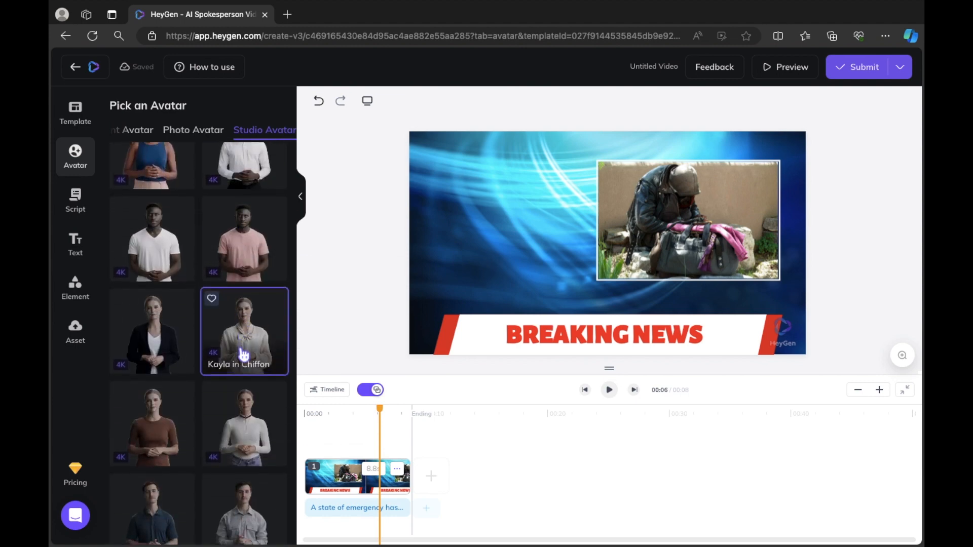
scroll(244, 355, "down", 10)
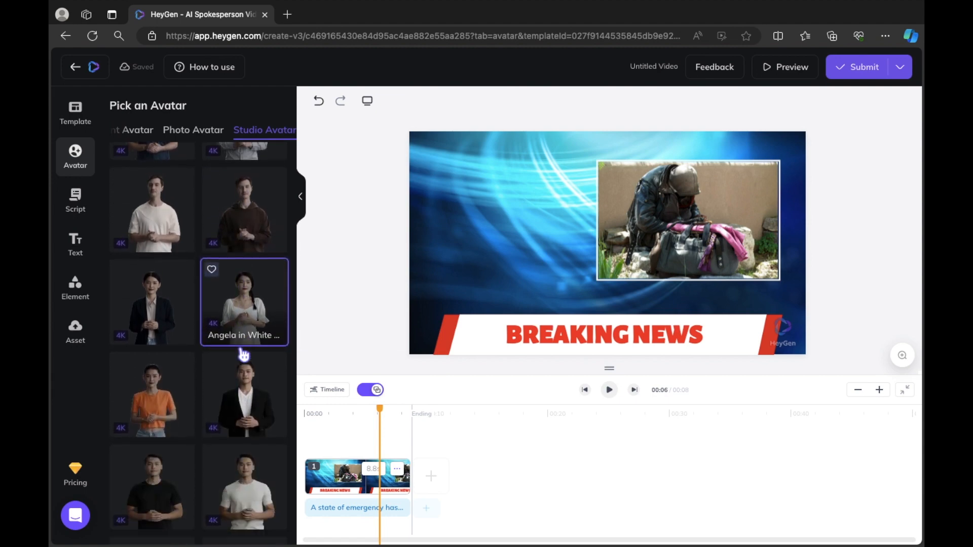
scroll(243, 355, "down", 1)
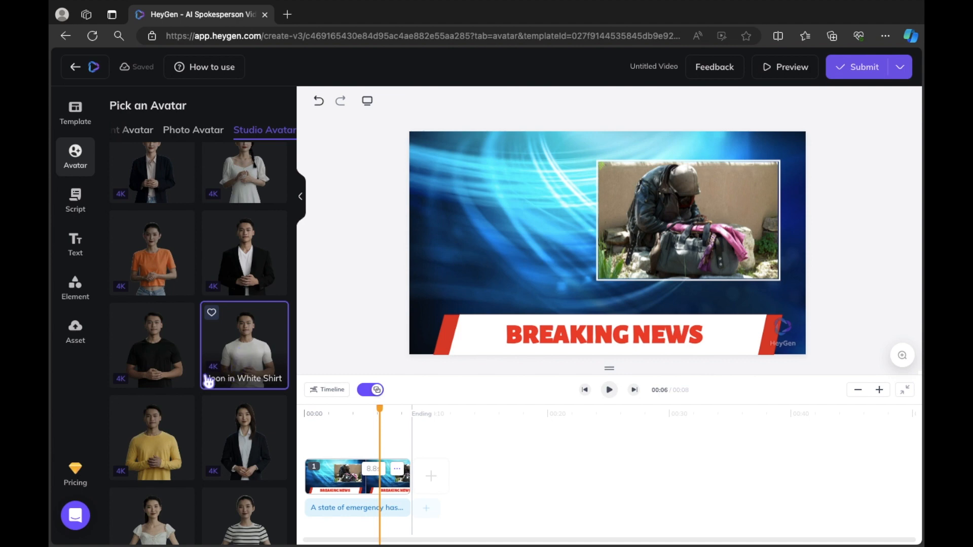
scroll(208, 380, "down", 1)
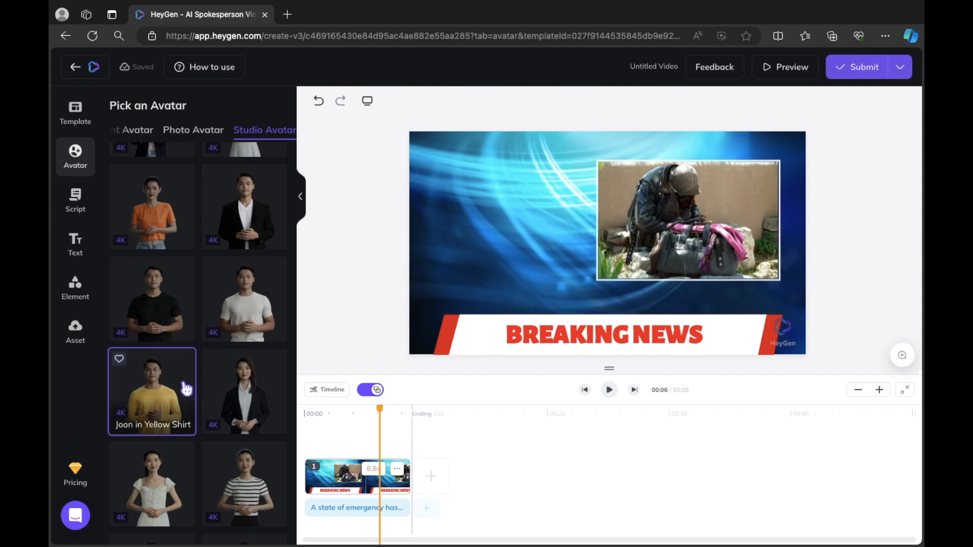
scroll(181, 377, "down", 2)
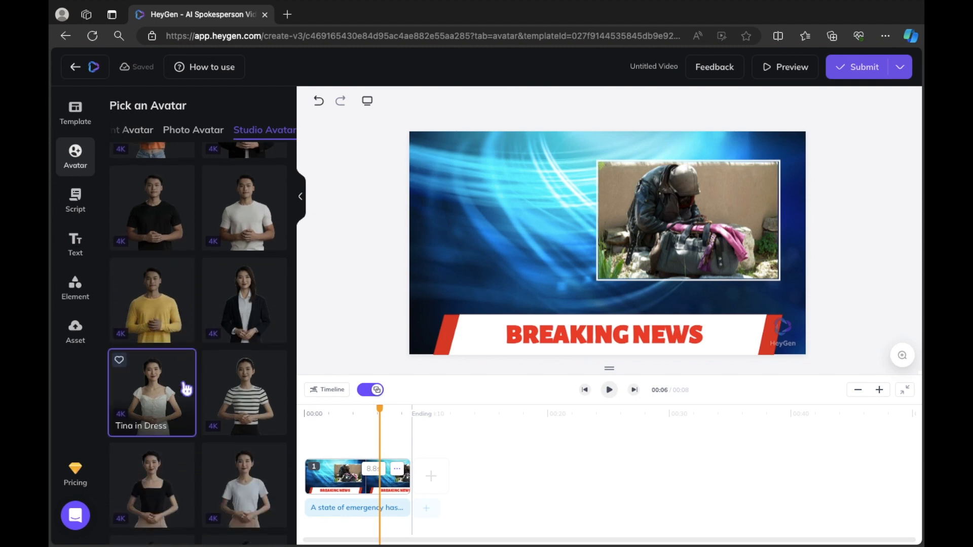
scroll(185, 385, "down", 2)
scroll(186, 389, "down", 1)
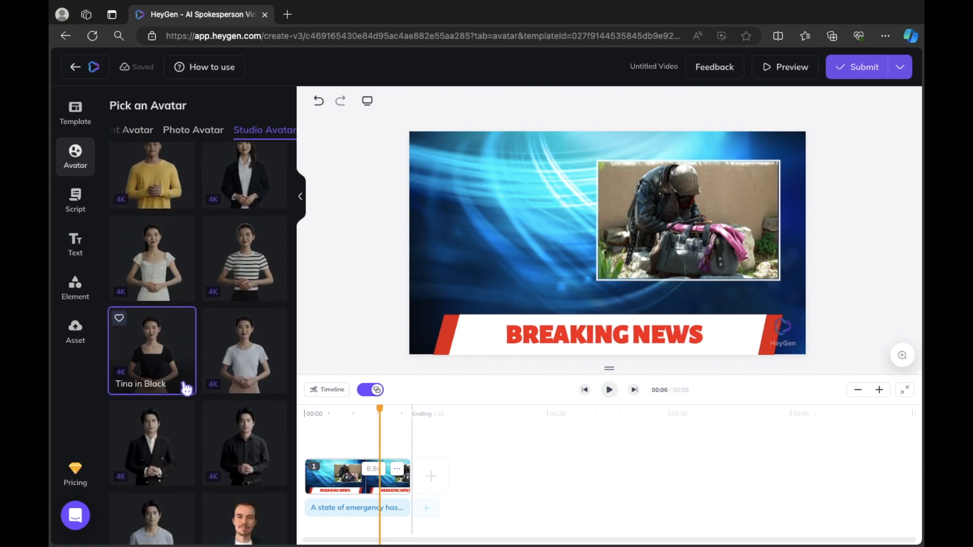
scroll(186, 388, "down", 2)
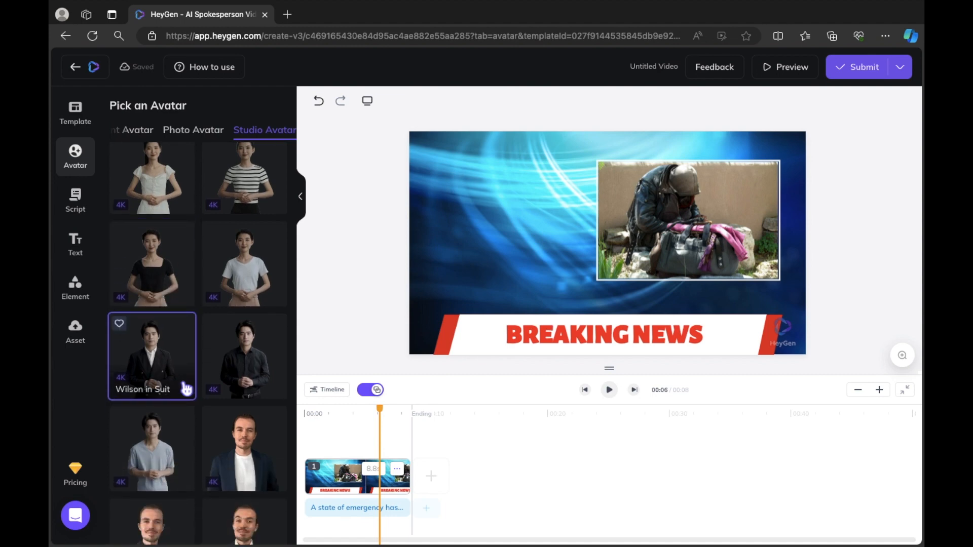
scroll(186, 389, "down", 5)
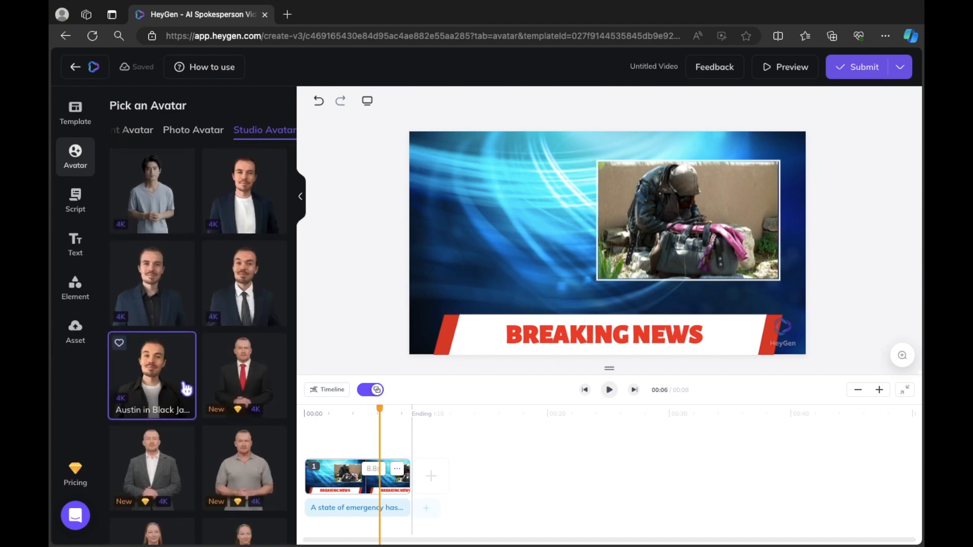
scroll(186, 388, "down", 5)
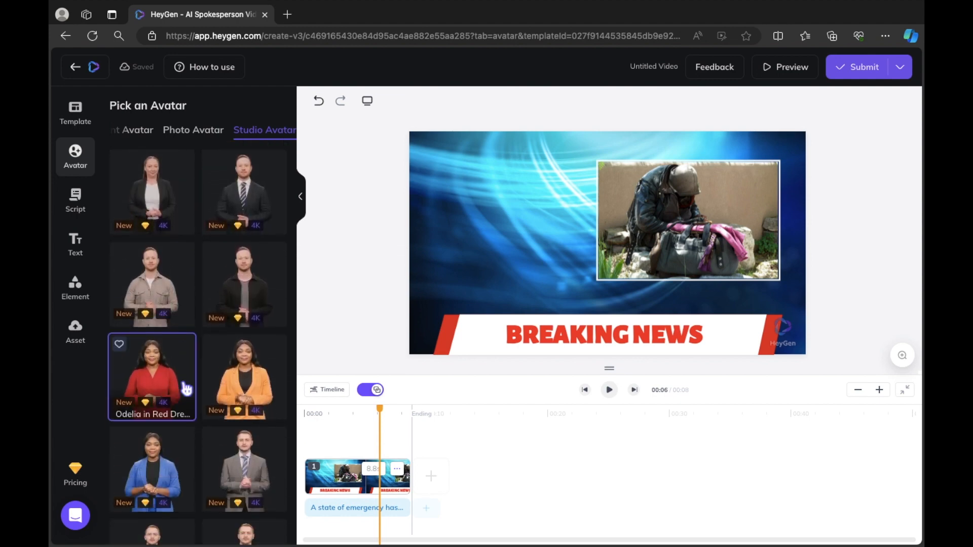
scroll(186, 389, "down", 1)
scroll(200, 401, "down", 3)
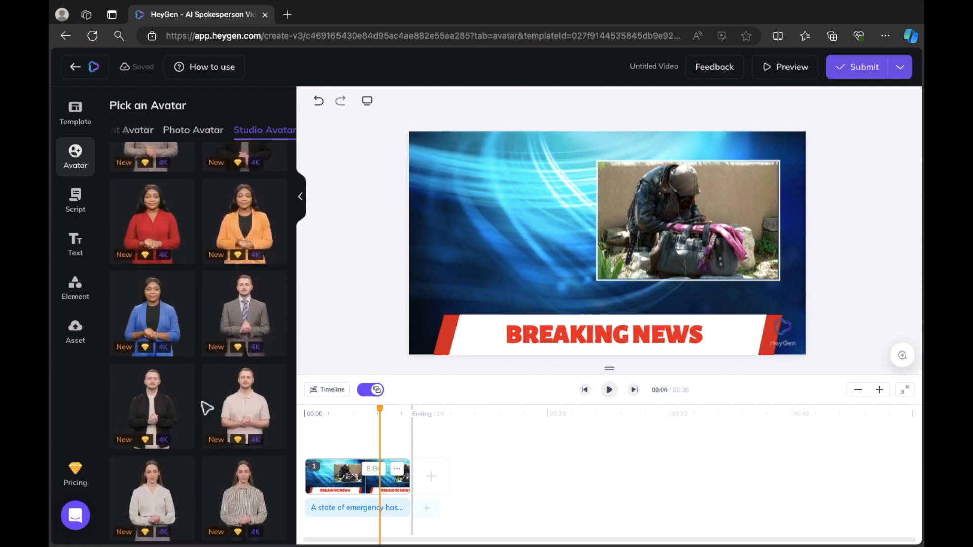
scroll(201, 402, "up", 2)
scroll(206, 407, "down", 10)
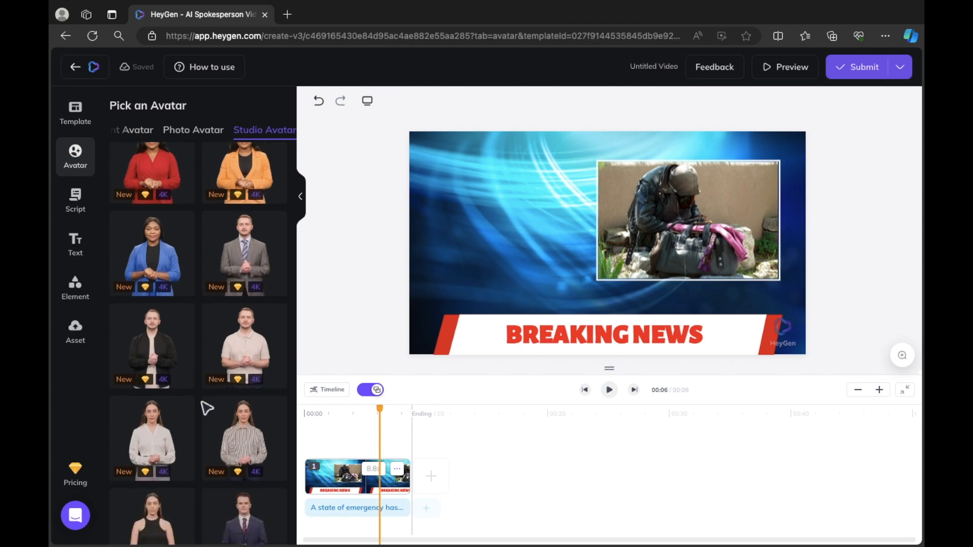
scroll(206, 408, "down", 8)
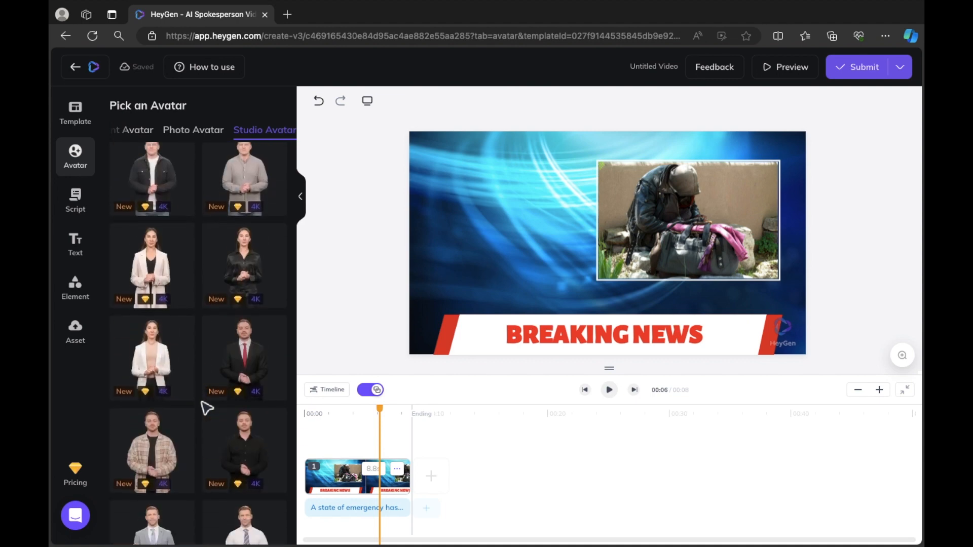
scroll(206, 407, "down", 8)
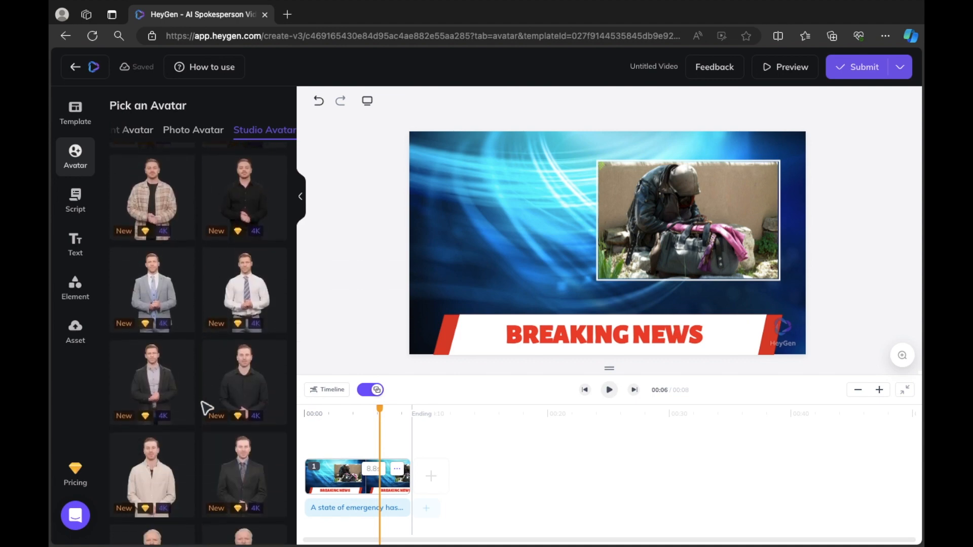
scroll(206, 408, "down", 8)
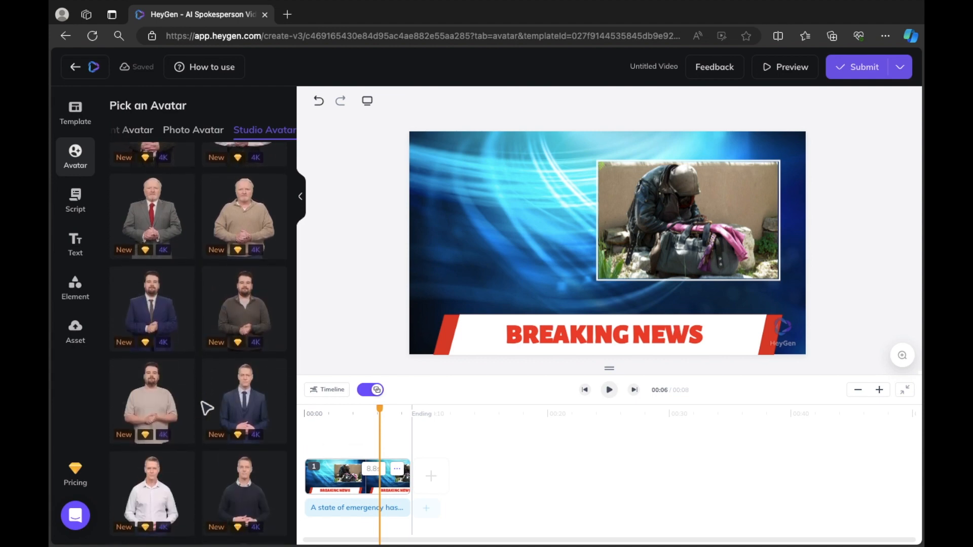
scroll(206, 408, "down", 1)
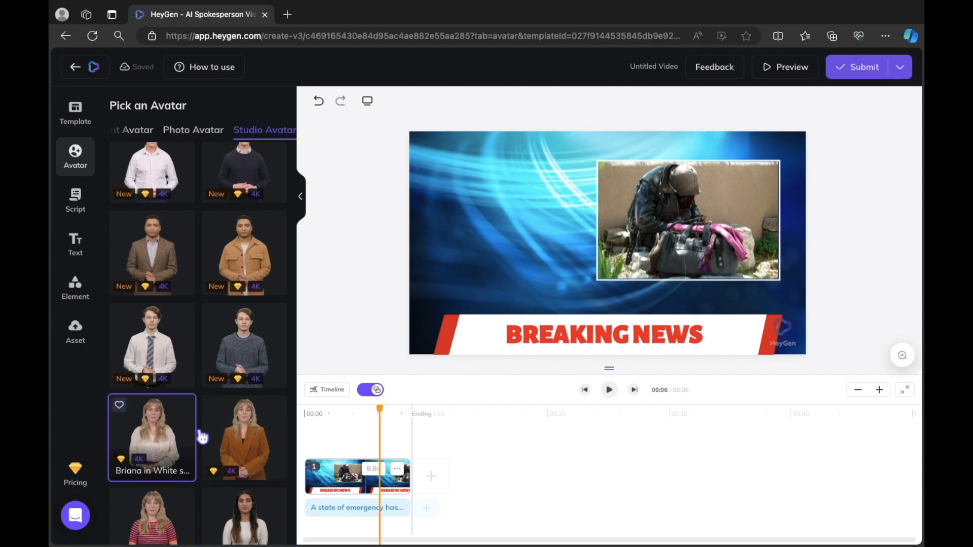
scroll(223, 440, "down", 4)
scroll(211, 509, "down", 10)
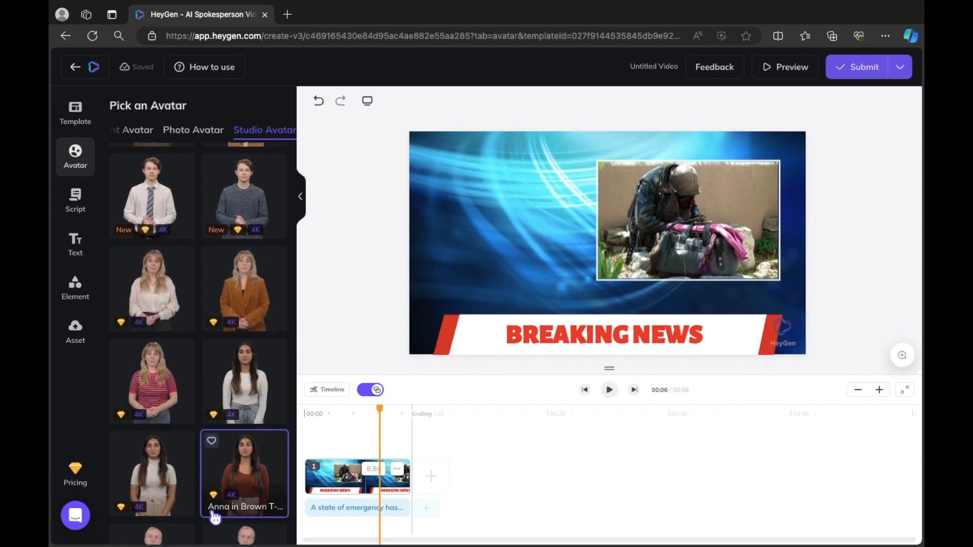
scroll(211, 509, "down", 4)
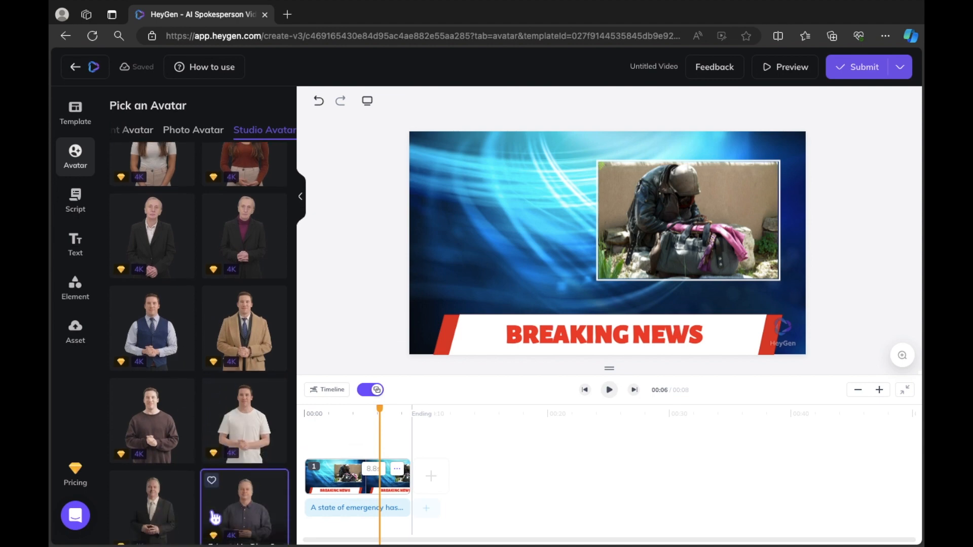
- Add the Kayla in Shirt studio avatar to the breaking news scene and place it beside the framed picture
scroll(215, 517, "down", 10)
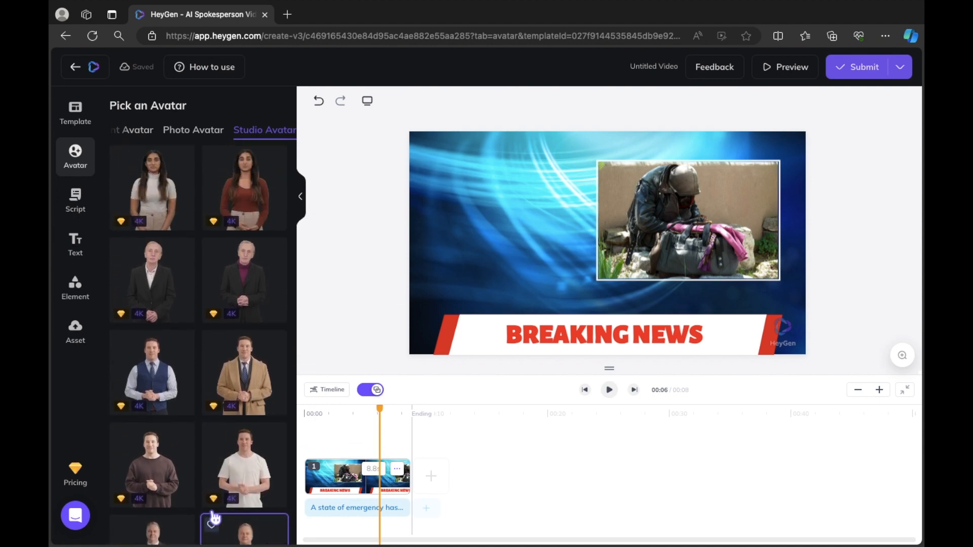
scroll(215, 517, "down", 10)
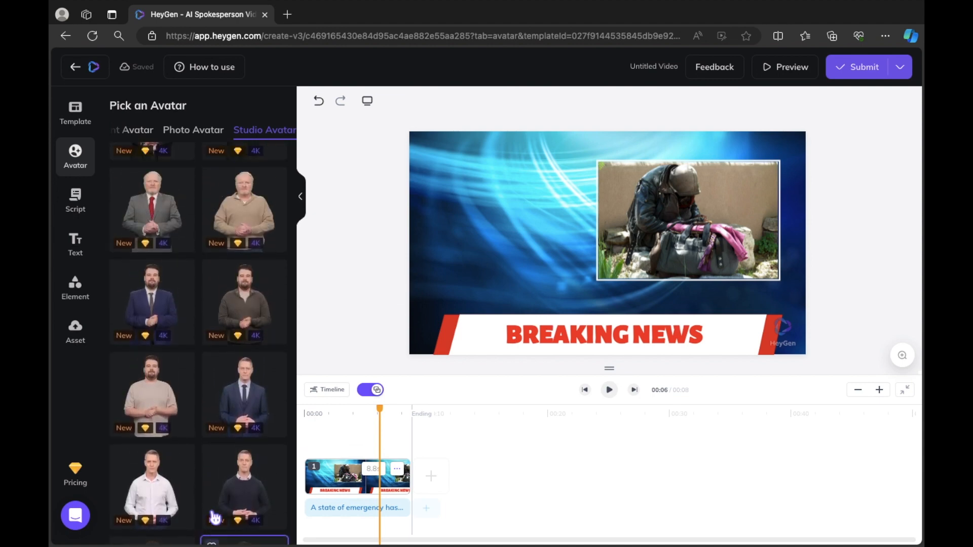
scroll(215, 517, "down", 10)
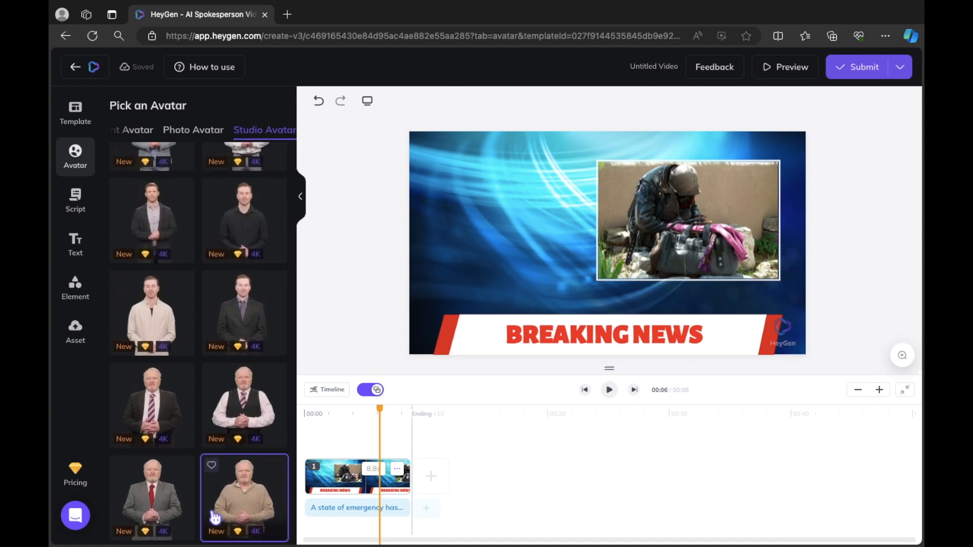
scroll(215, 517, "down", 10)
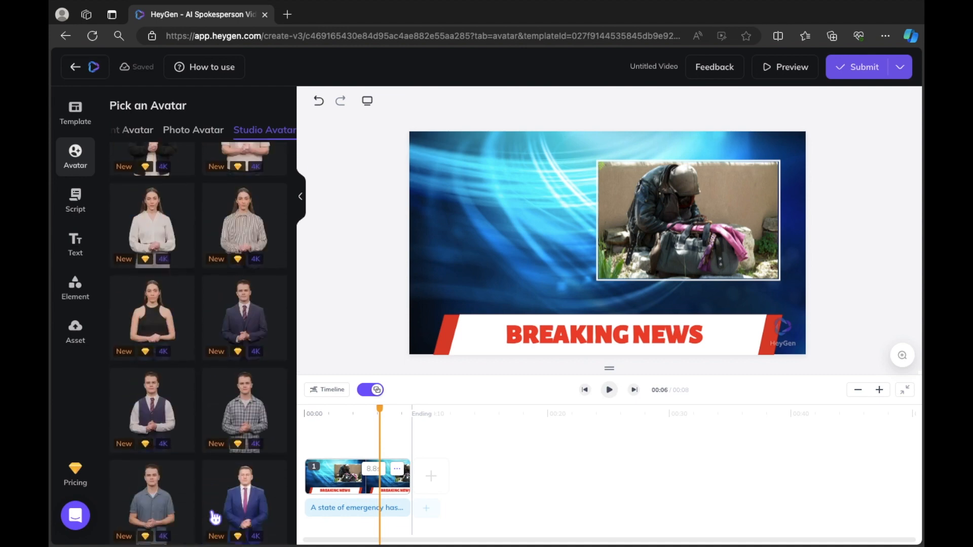
scroll(214, 517, "down", 10)
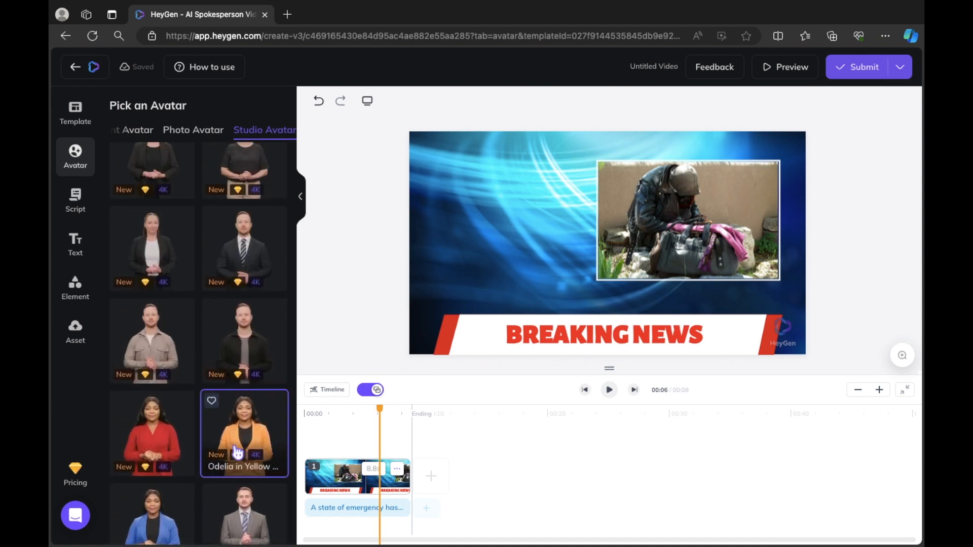
scroll(237, 452, "down", 10)
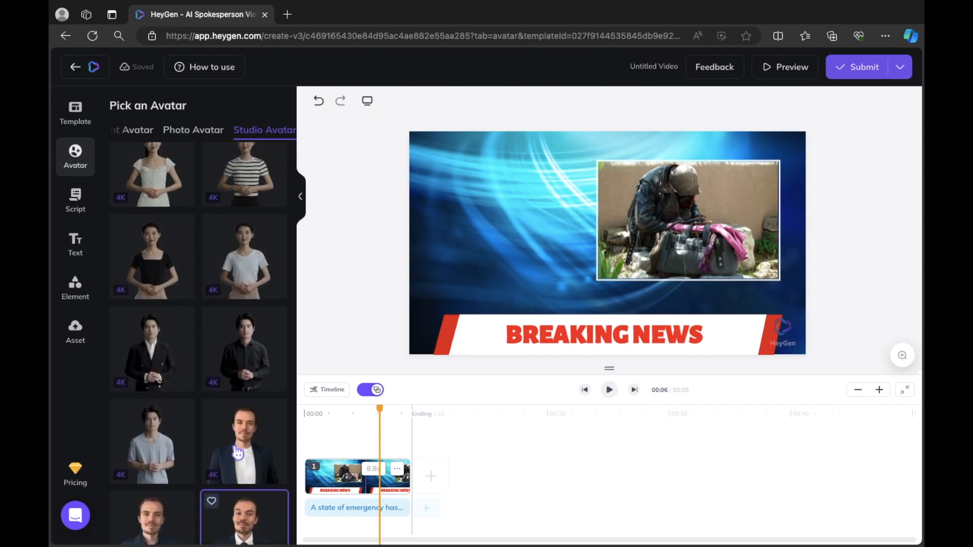
scroll(238, 452, "down", 10)
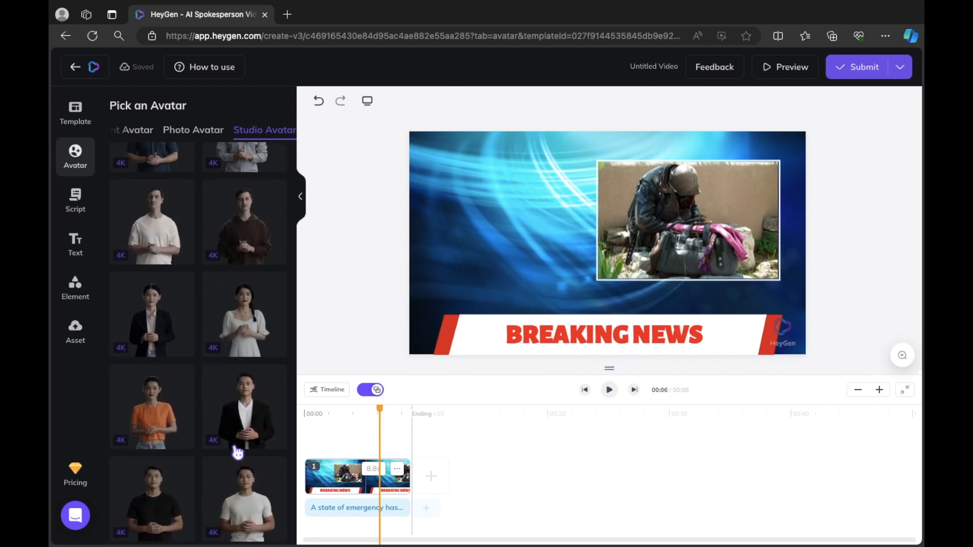
scroll(238, 449, "up", 2)
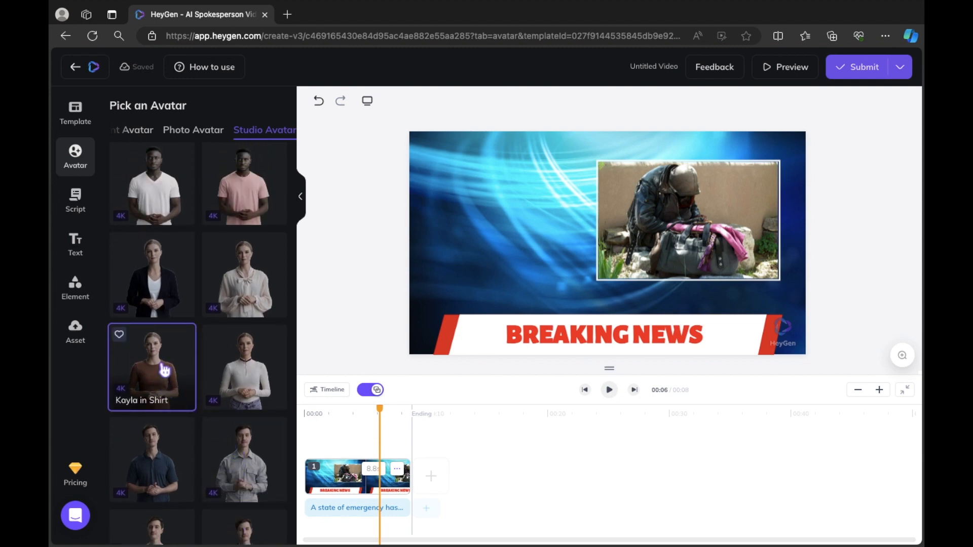
left_click(164, 370)
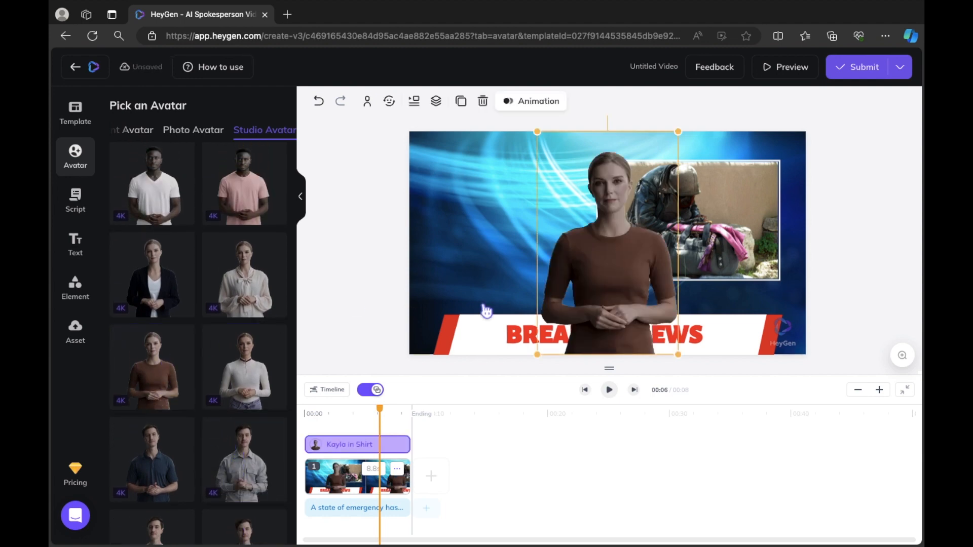
left_click_drag(615, 285, 537, 293)
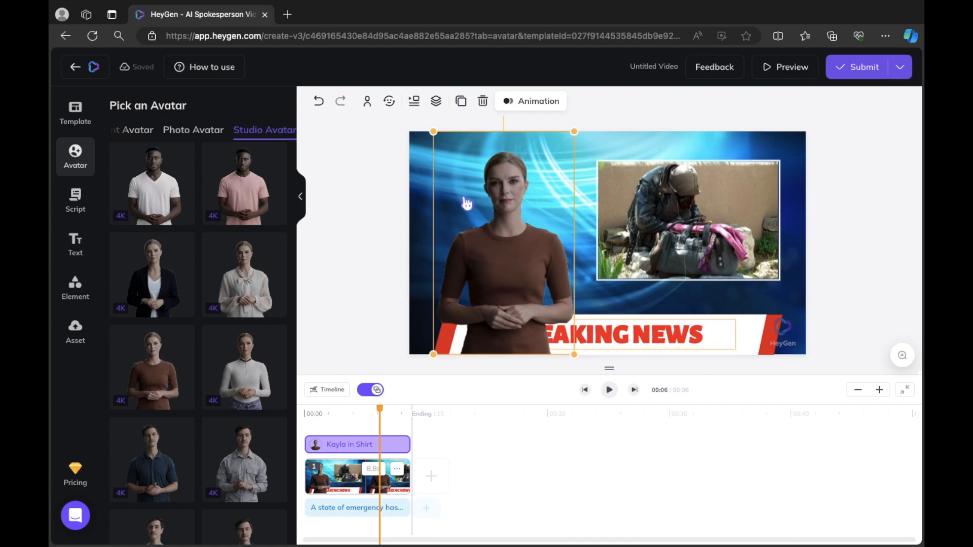
- Send the presenter avatar to the back of the layer order, behind the headline text and its white banner
left_click(443, 110)
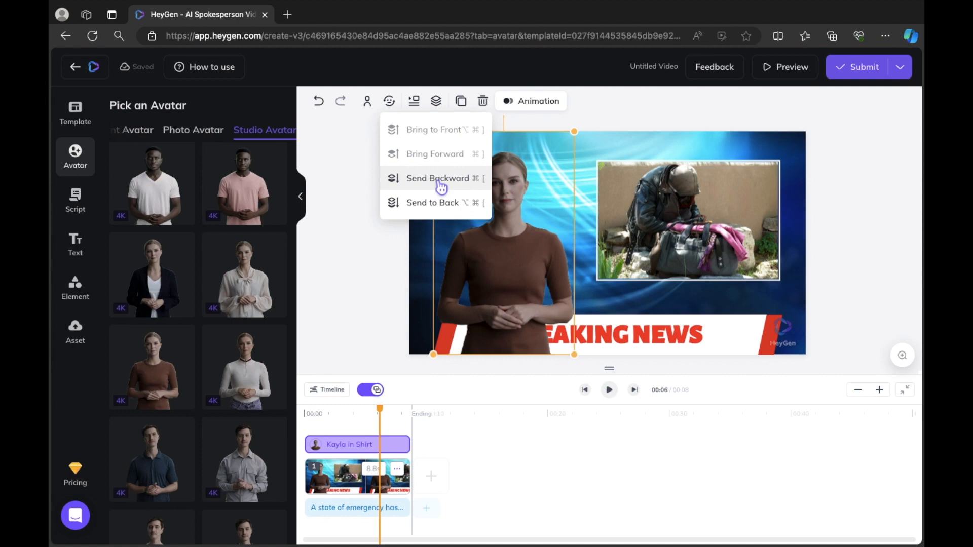
left_click(440, 179)
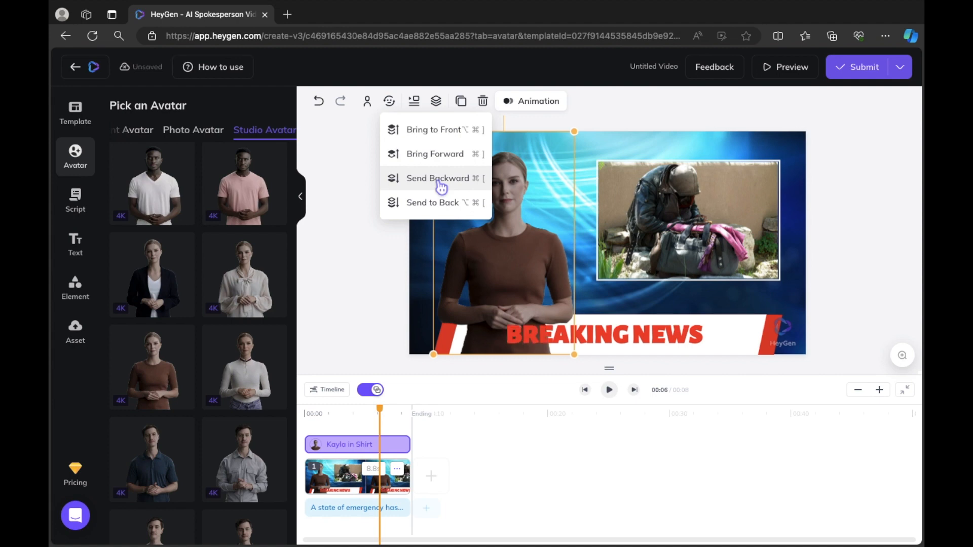
left_click(439, 180)
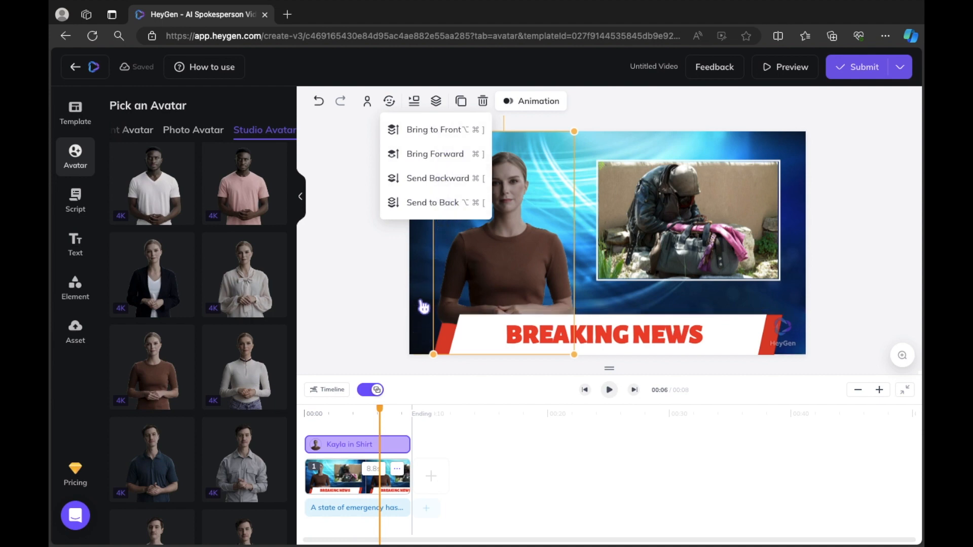
left_click(436, 205)
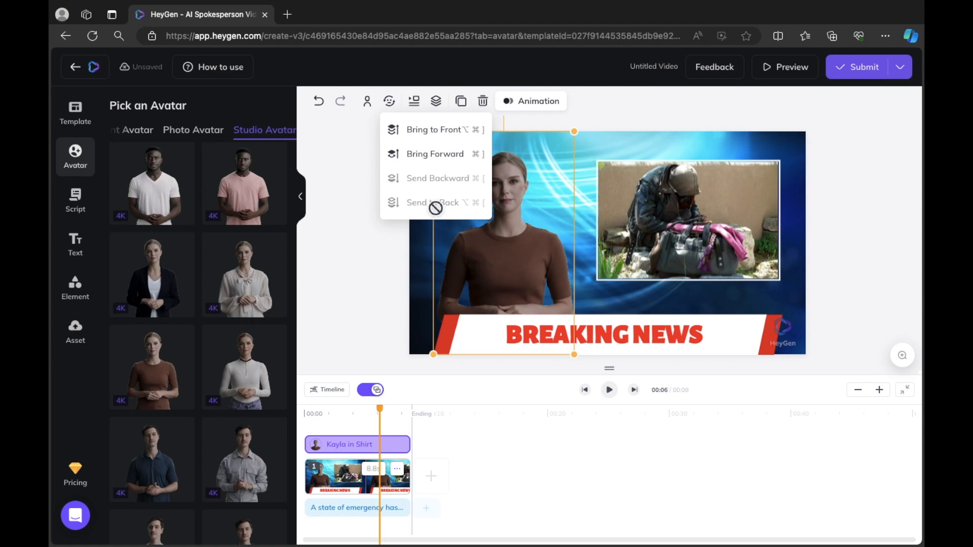
left_click(446, 160)
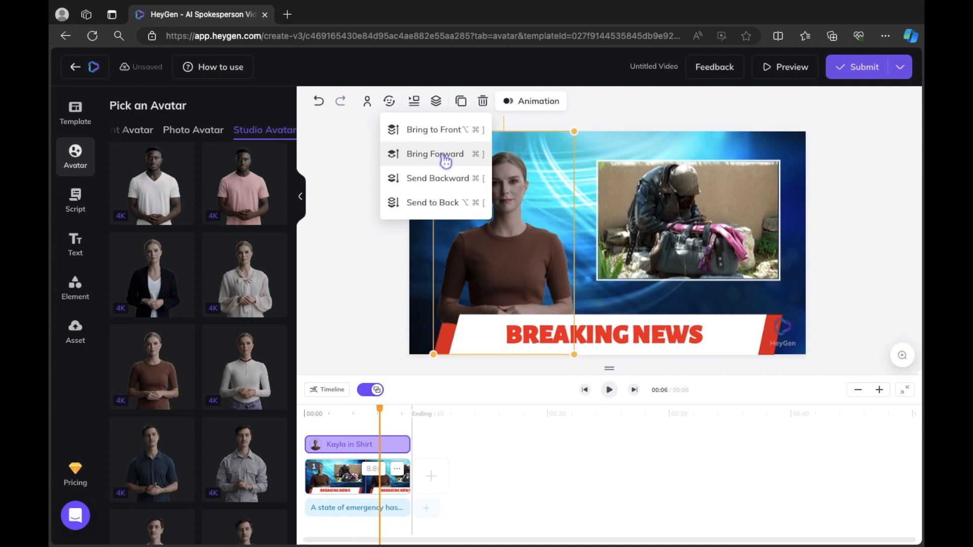
left_click(447, 161)
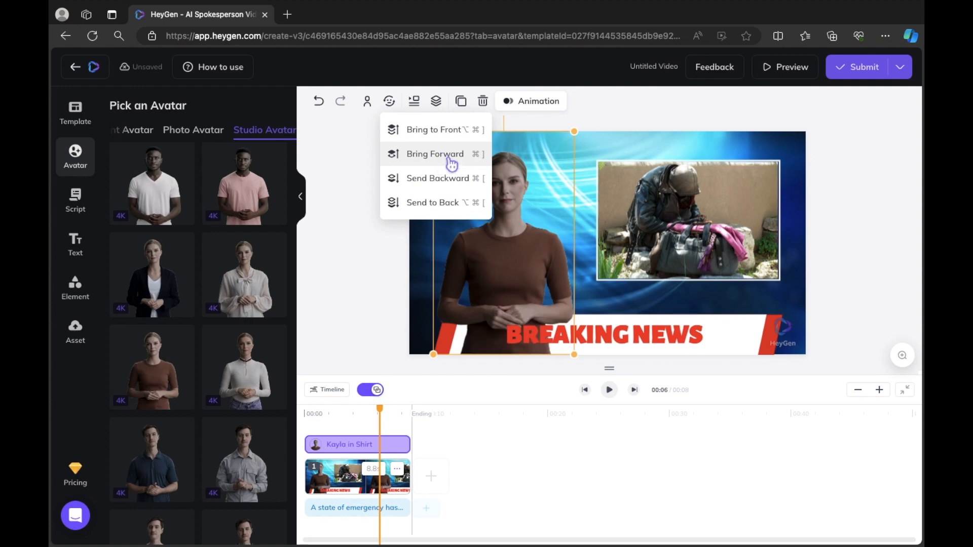
left_click(434, 203)
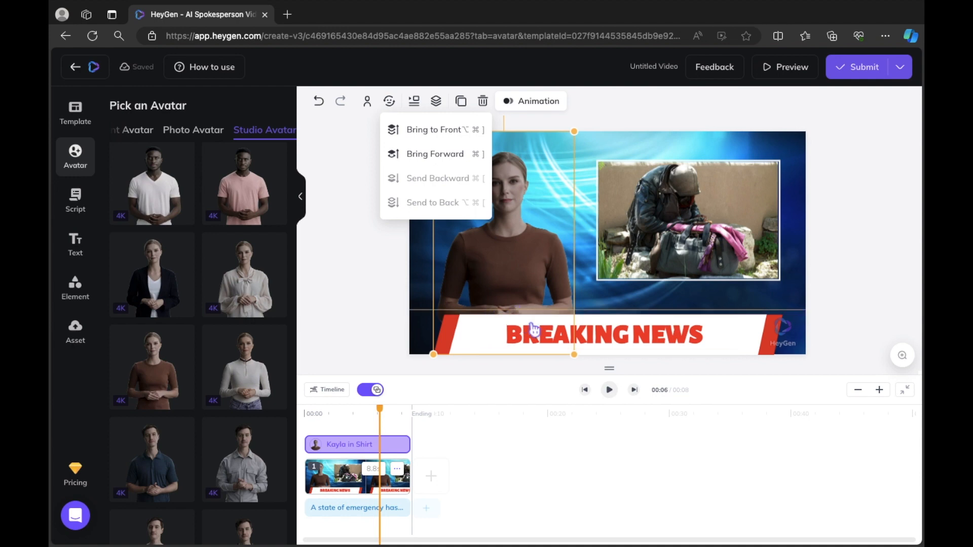
- Replace the BREAKING NEWS headline text with "John Cena New"
left_click(651, 346)
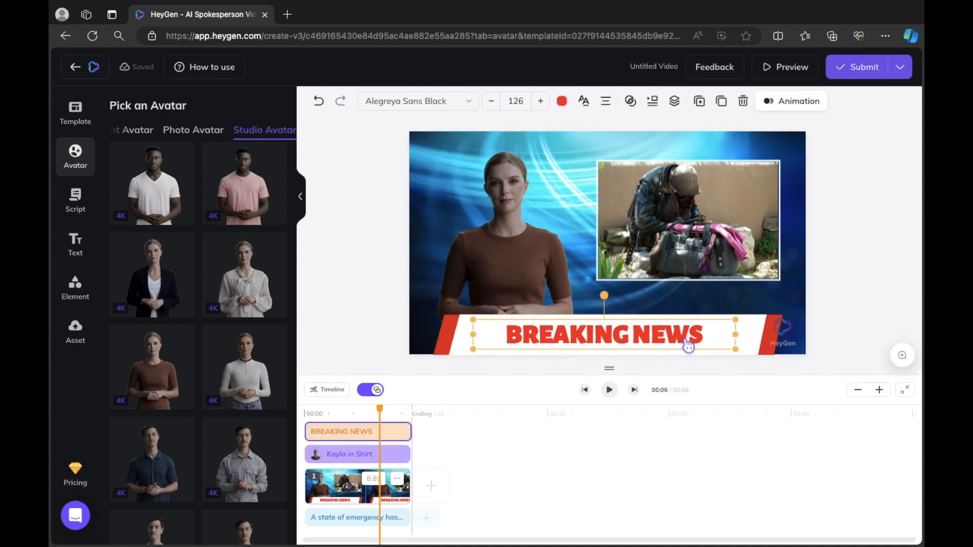
double_click(707, 343)
left_click(717, 340)
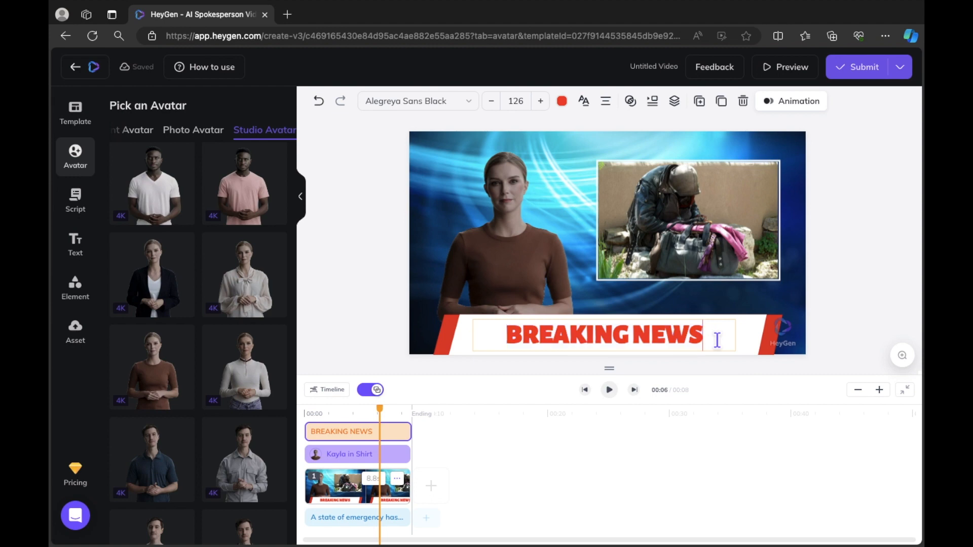
key("BackSpace")
key("BackSpace")
key("BackSpace")
key("BackSpace")
key("BackSpace")
key("BackSpace")
key("BackSpace")
key("BackSpace")
key("BackSpace")
key("BackSpace")
key("BackSpace")
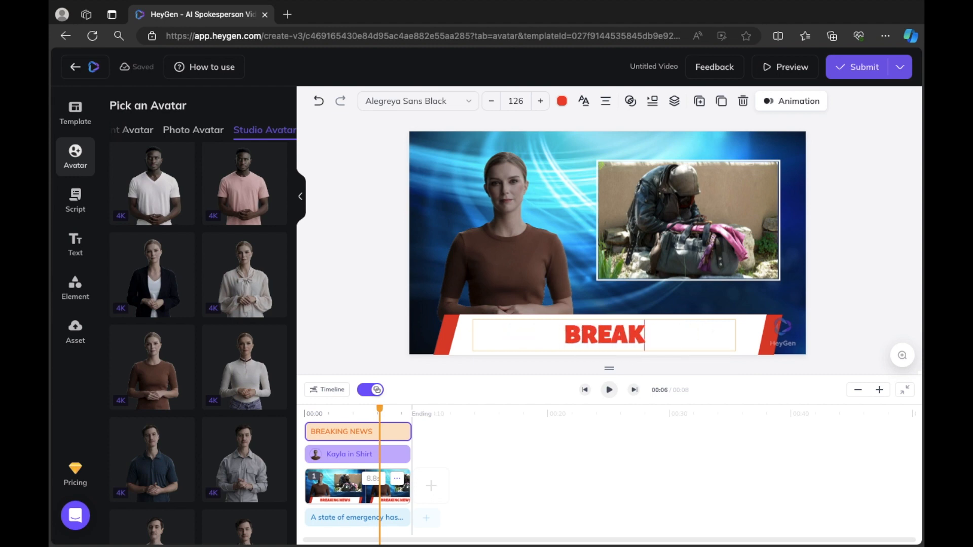
key("BackSpace")
key("BackSpace")
type("Jo")
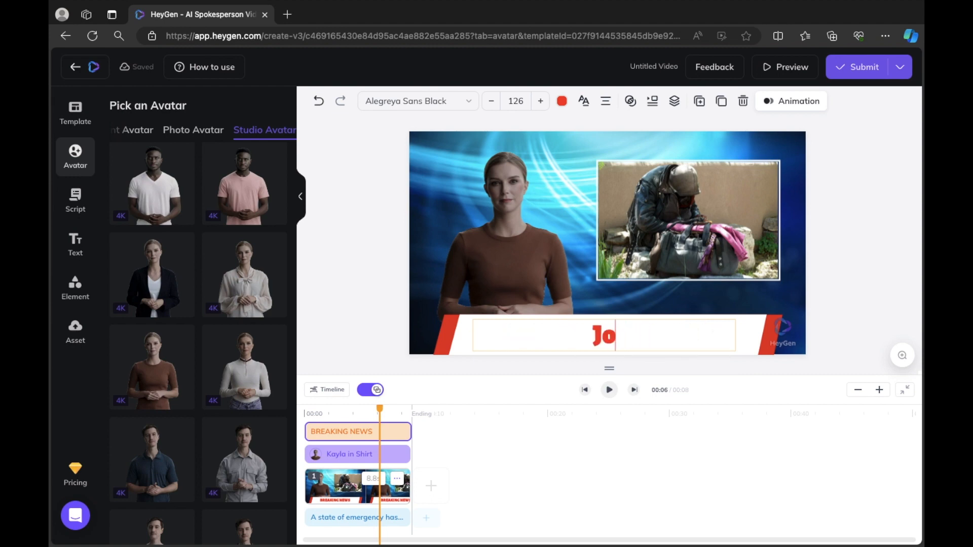
type("hn Cena")
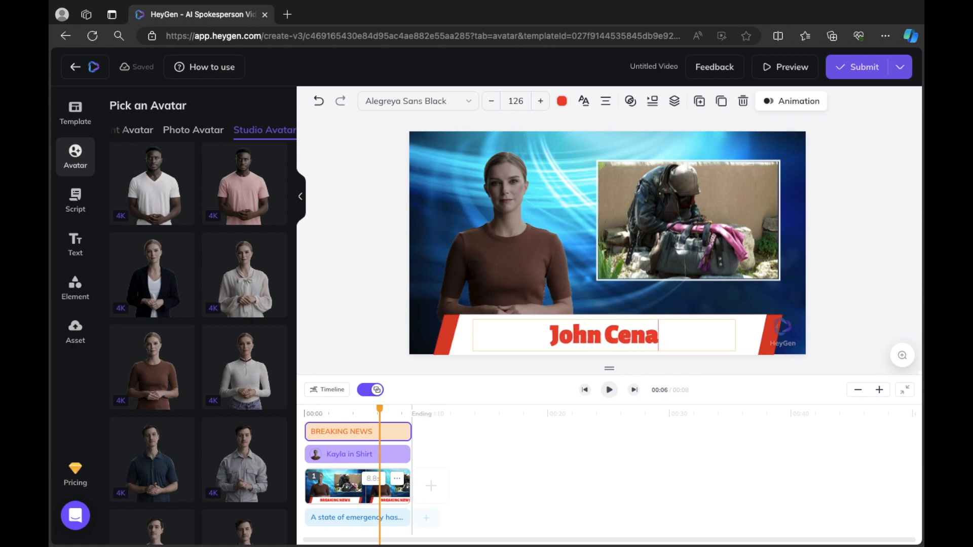
type(" New")
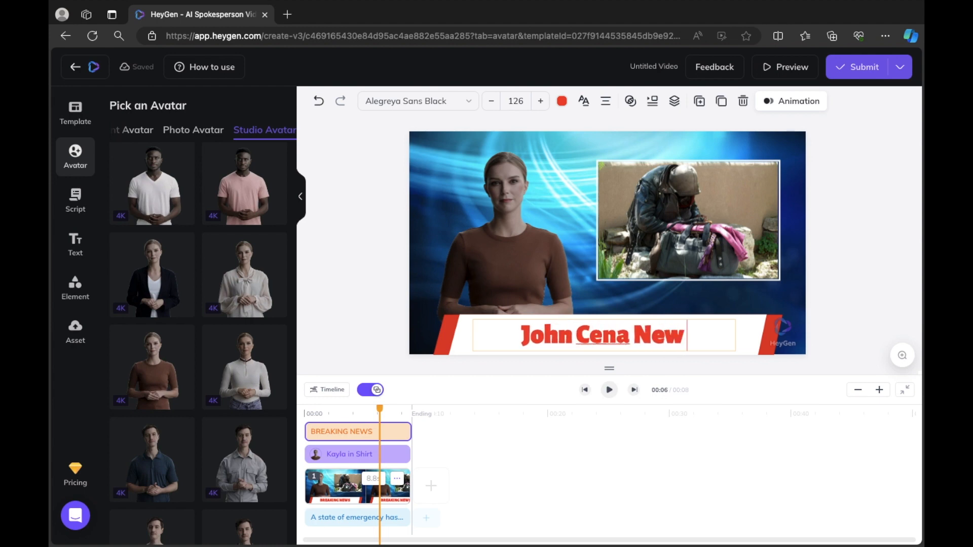
- Try shrinking the framed picture and deleting the headline text, undoing both changes
left_click(749, 237)
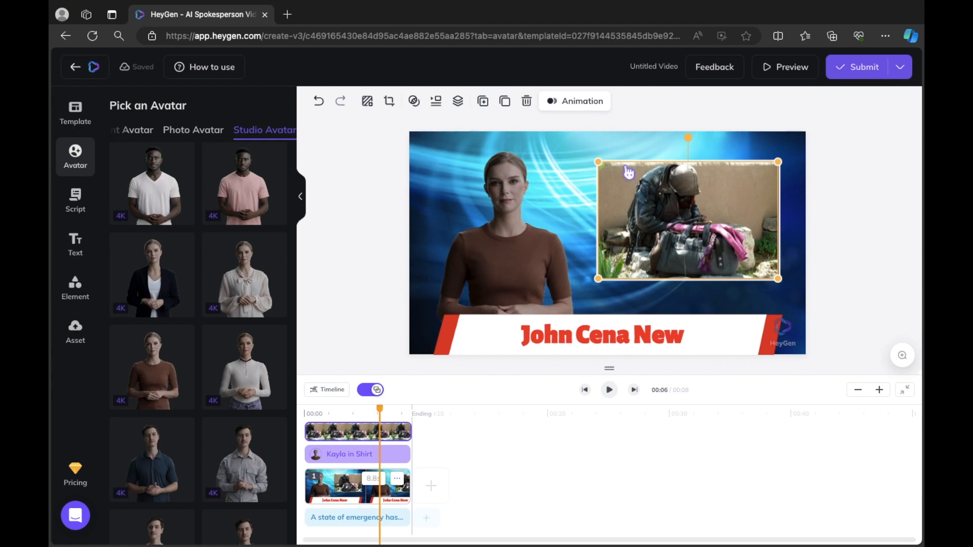
left_click_drag(599, 162, 610, 172)
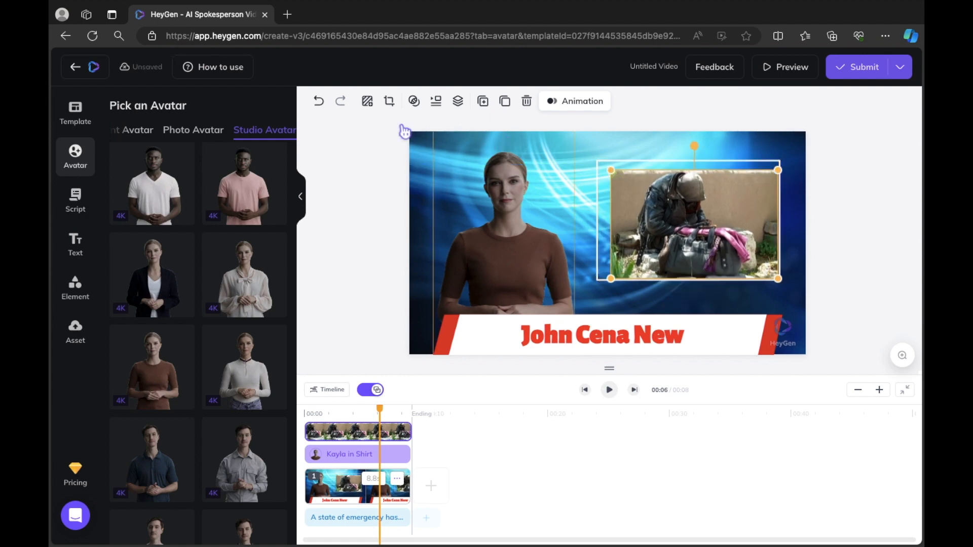
left_click(319, 101)
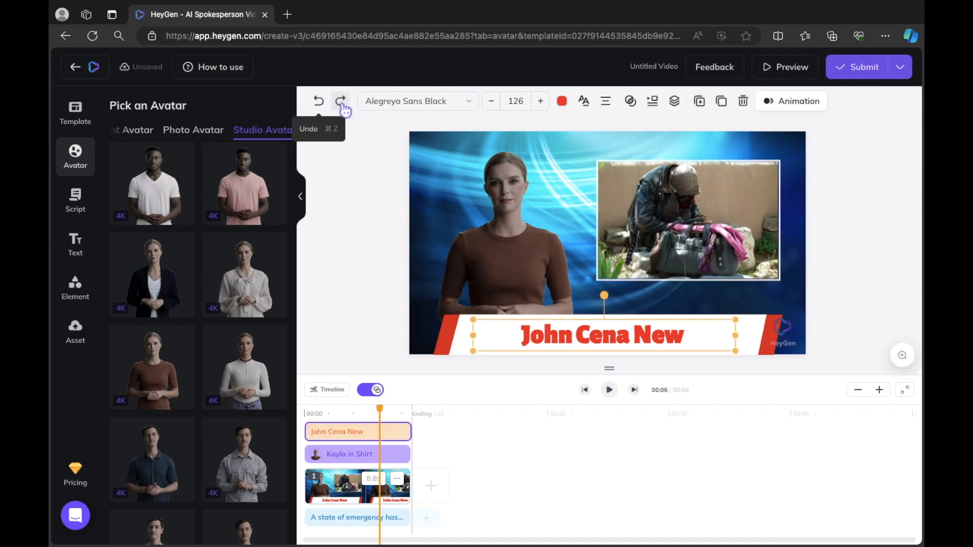
left_click(343, 104)
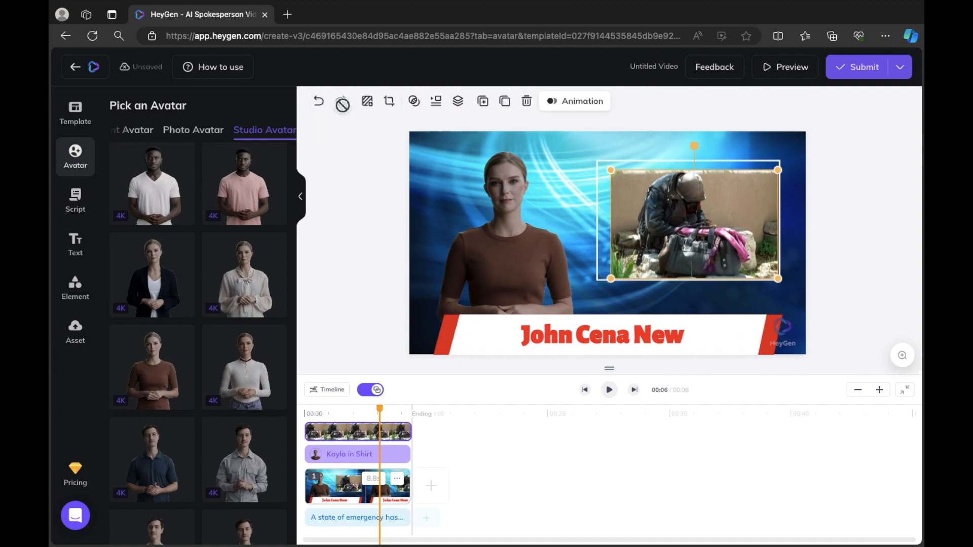
left_click(319, 102)
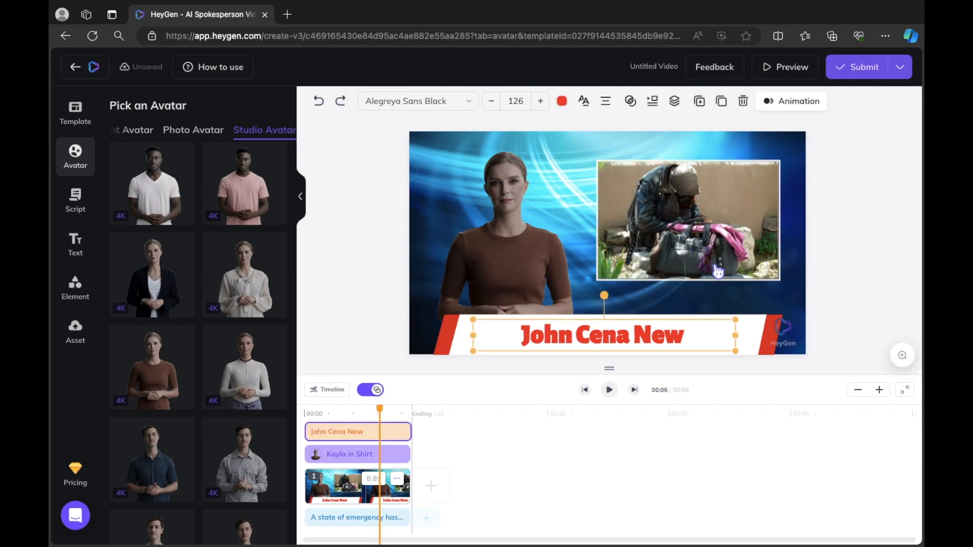
left_click(740, 106)
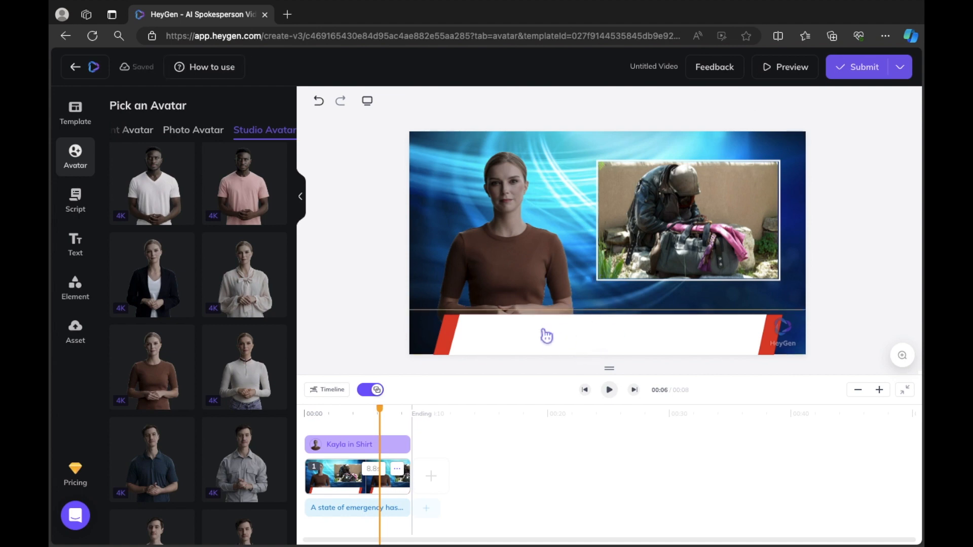
left_click(320, 104)
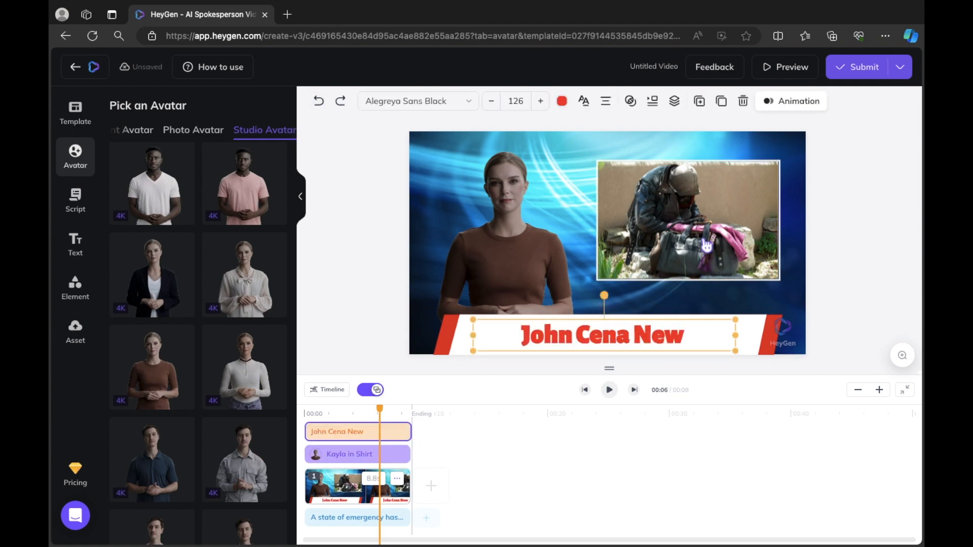
- Delete the picture inside the white frame beside the presenter
left_click(707, 245)
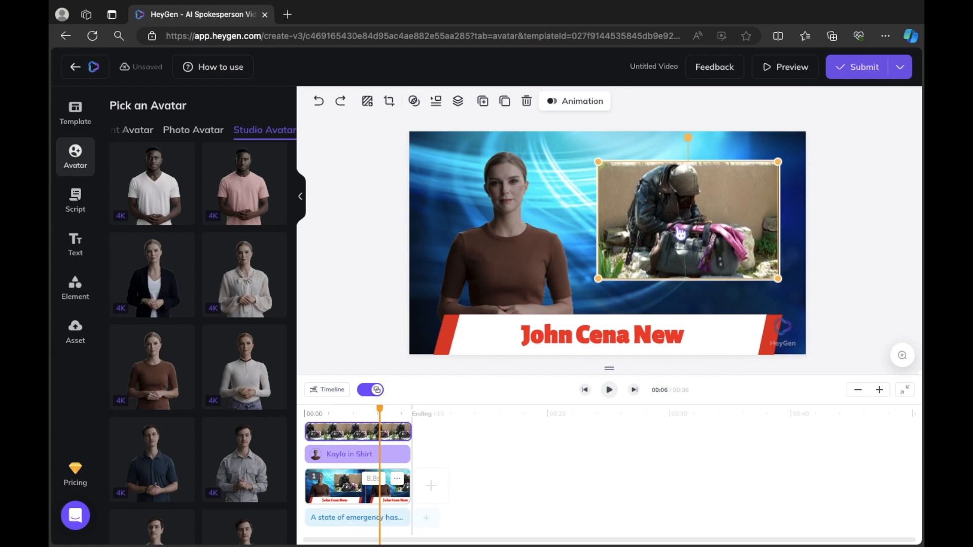
left_click(527, 101)
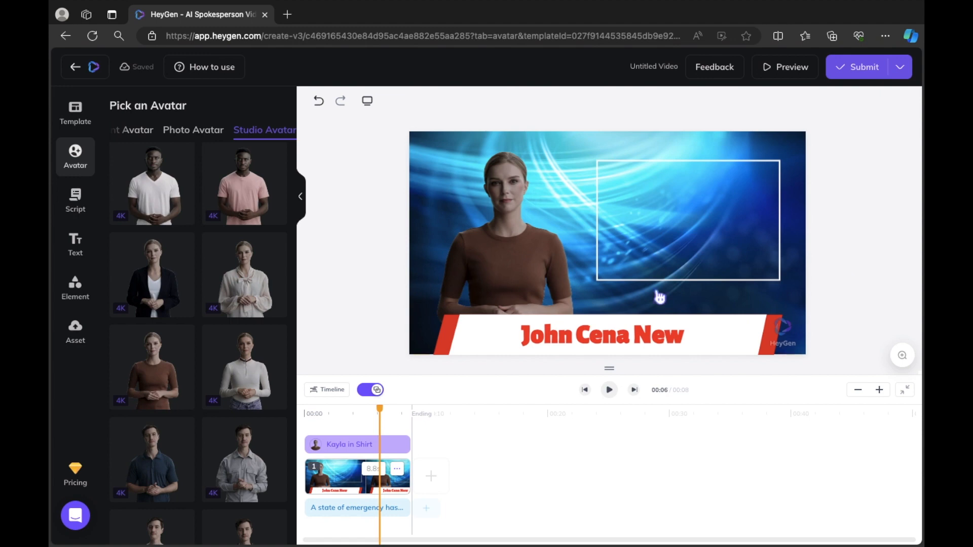
- Upload the video file "CENA MOMENT .mp4" from the Downloads folder as an asset
left_click(74, 339)
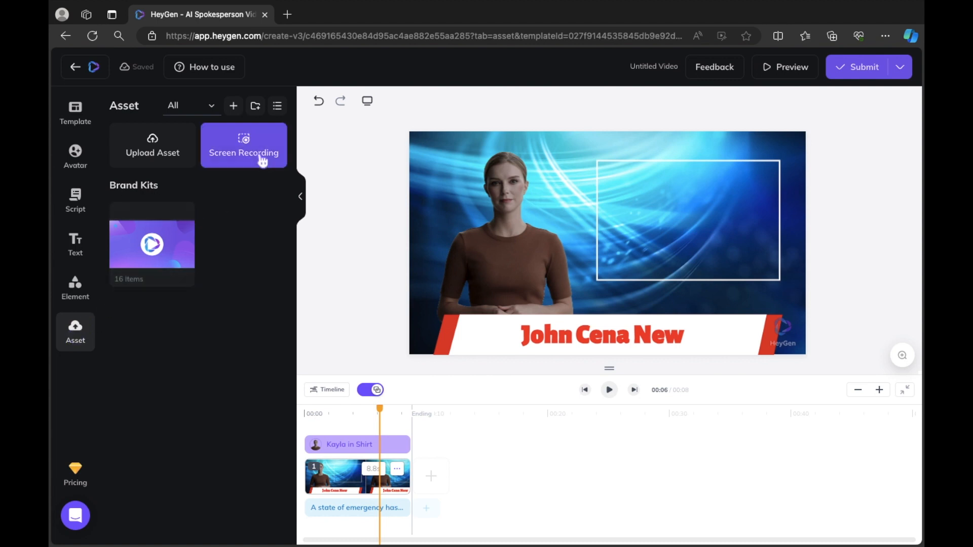
left_click(148, 151)
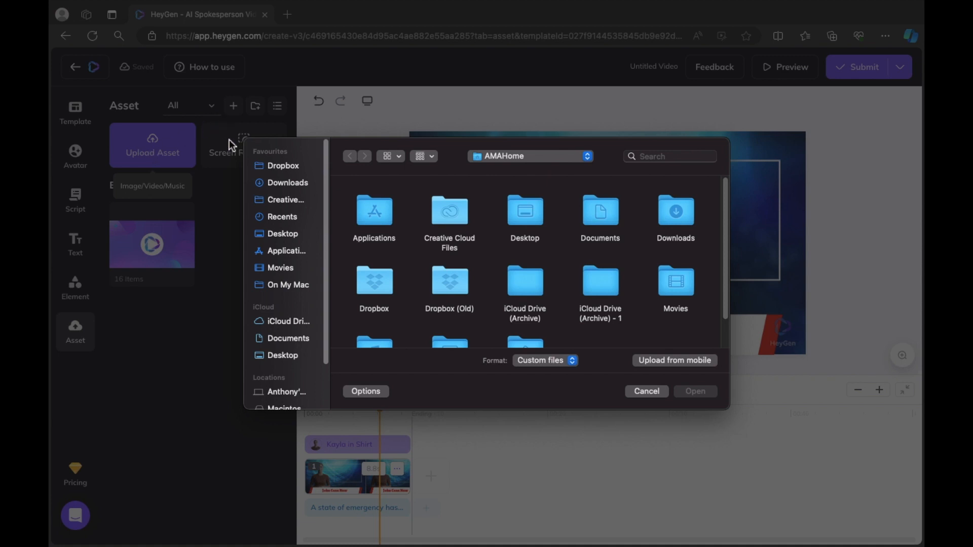
left_click(299, 184)
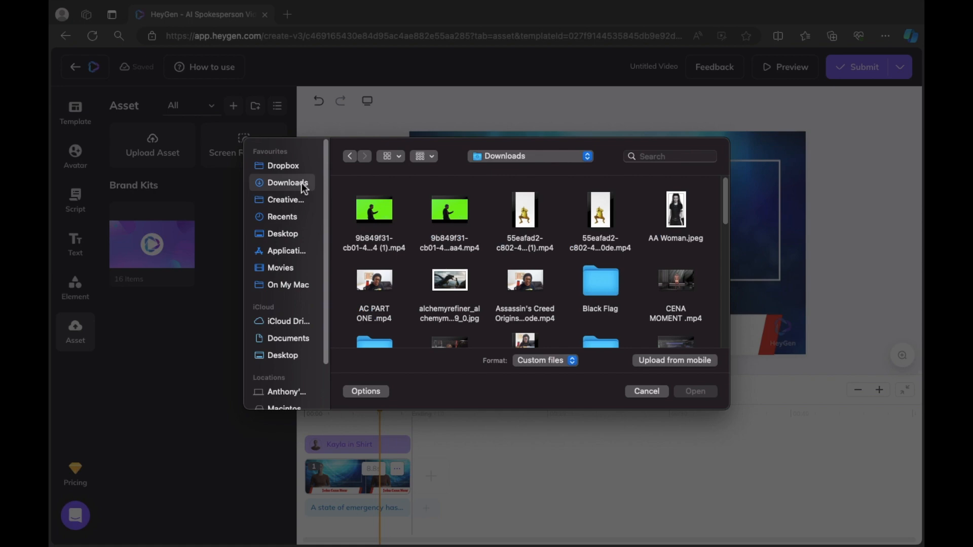
scroll(634, 264, "down", 3)
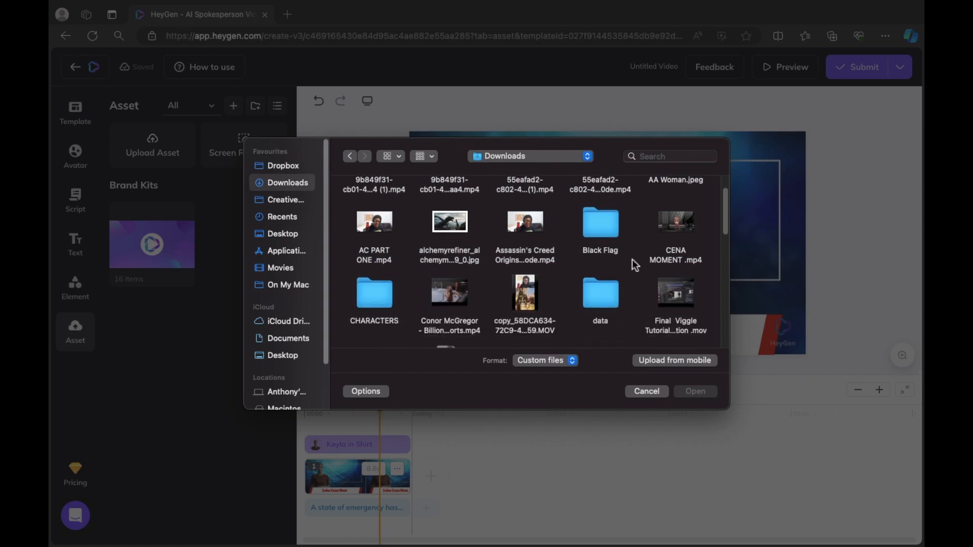
left_click(665, 226)
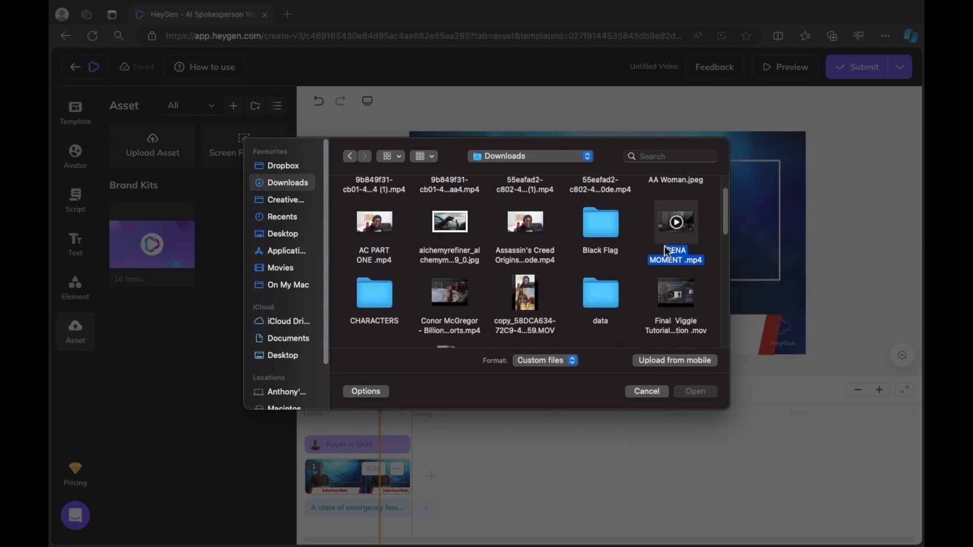
double_click(664, 245)
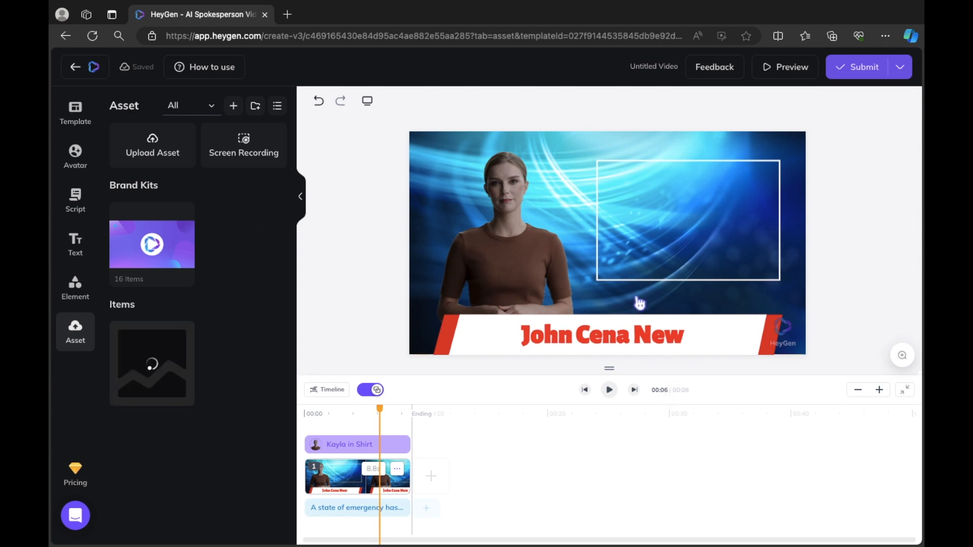
mouse_move(192, 398)
mouse_move(174, 400)
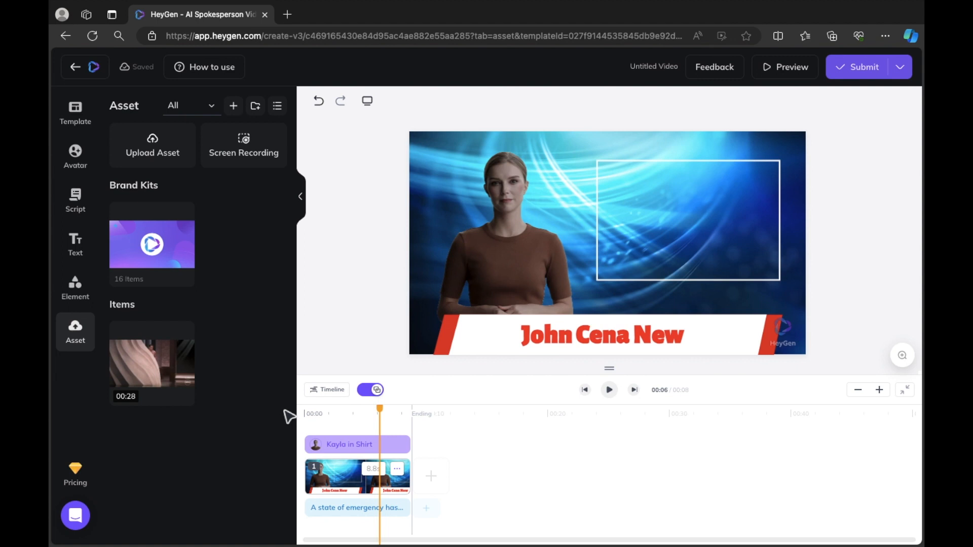
left_click(183, 335)
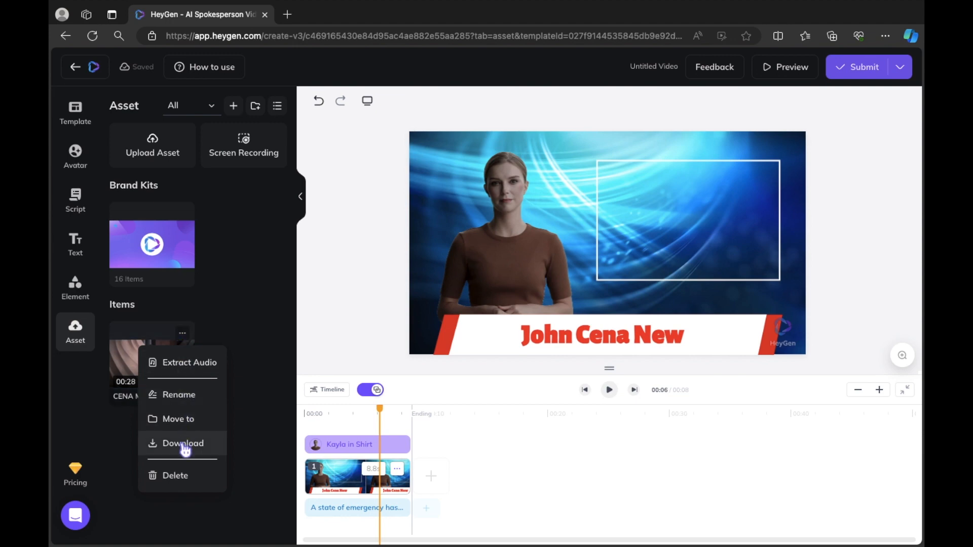
left_click(191, 372)
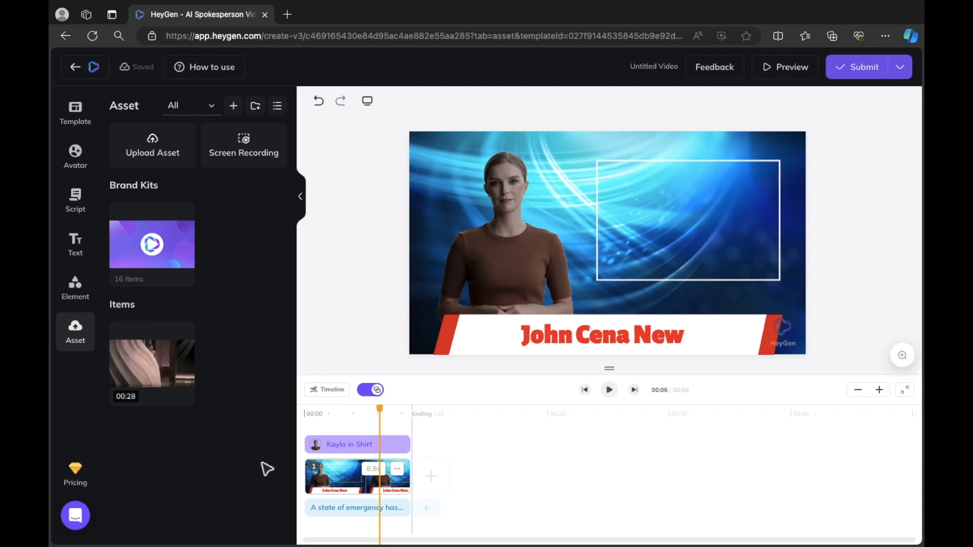
left_click(183, 333)
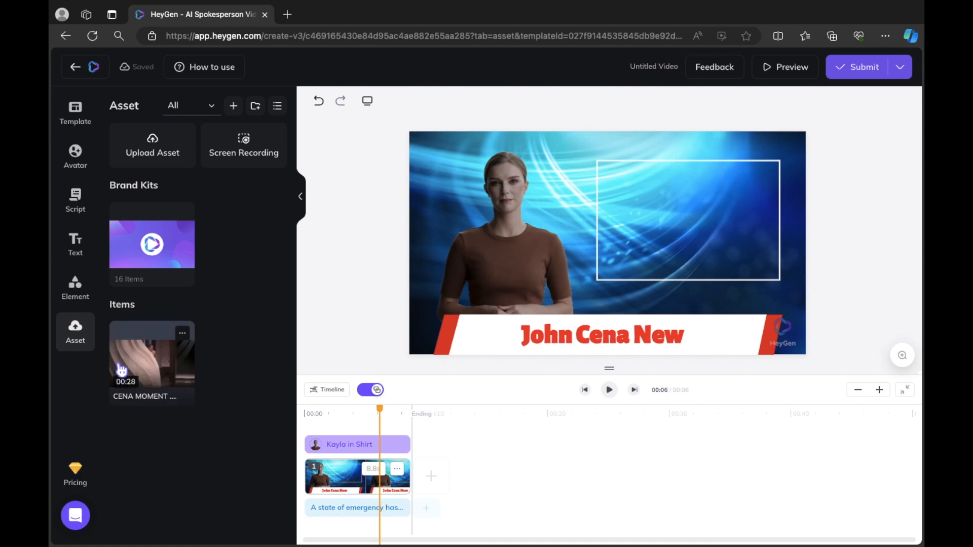
- Place the uploaded CENA MOMENT clip over the white frame beside the presenter and size it to the frame's full height
left_click_drag(127, 366, 697, 237)
left_click_drag(800, 295, 772, 272)
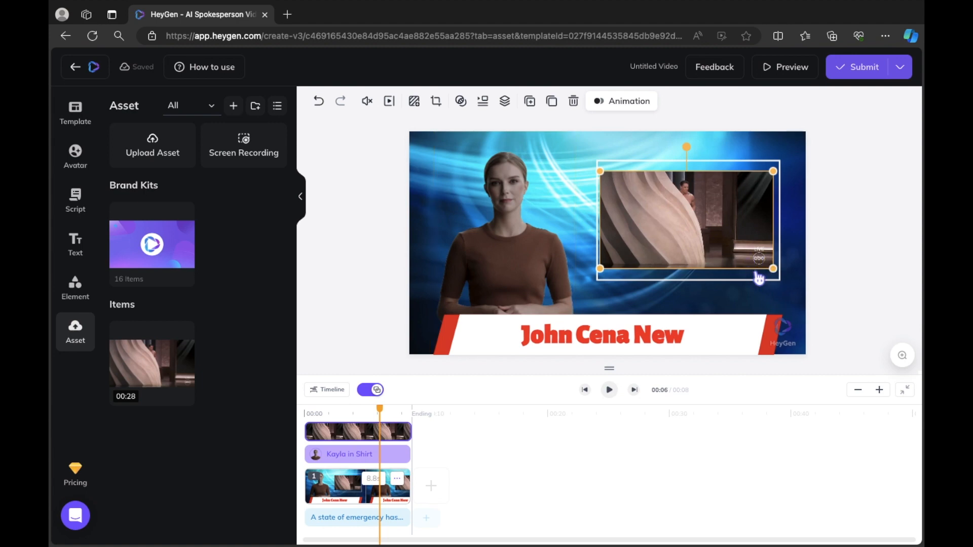
left_click_drag(772, 171, 802, 161)
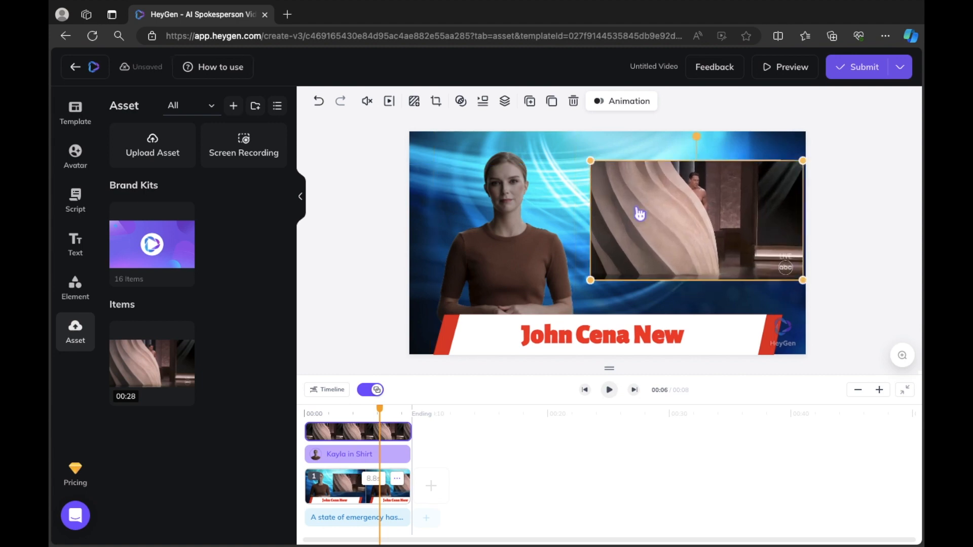
- Crop the clip's right side so that it ends at the white frame's right edge
left_click(411, 105)
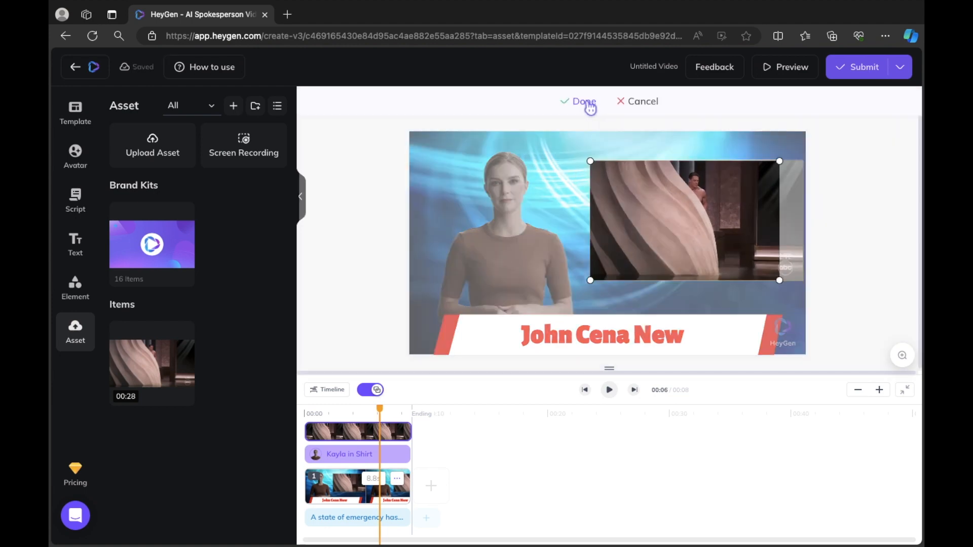
left_click(588, 102)
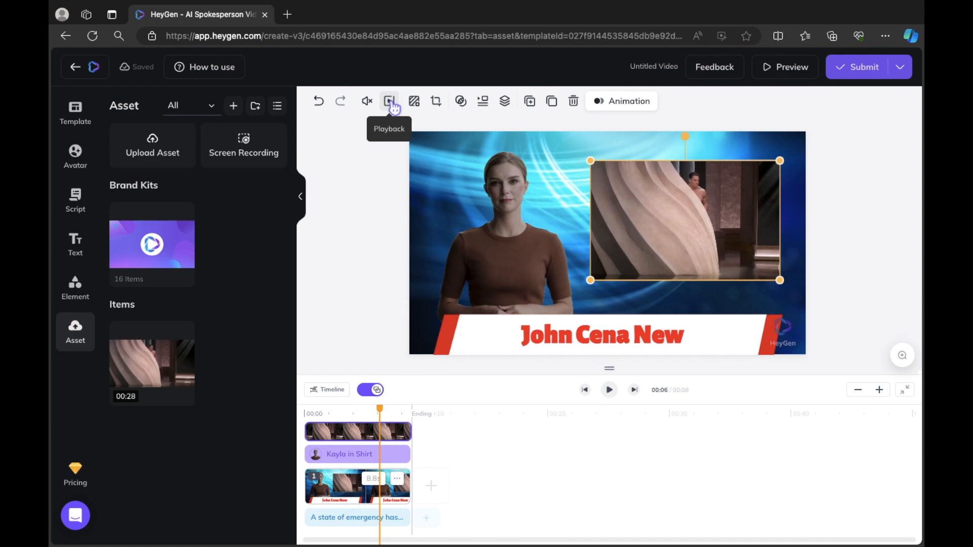
left_click(723, 302)
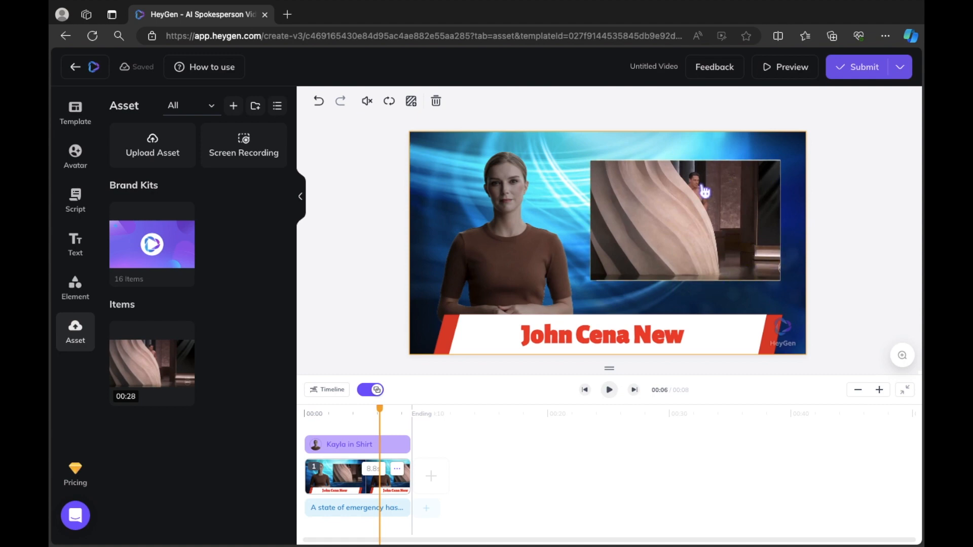
- Send the CENA MOMENT clip to the back of the layer order, behind the white frame
left_click(640, 262)
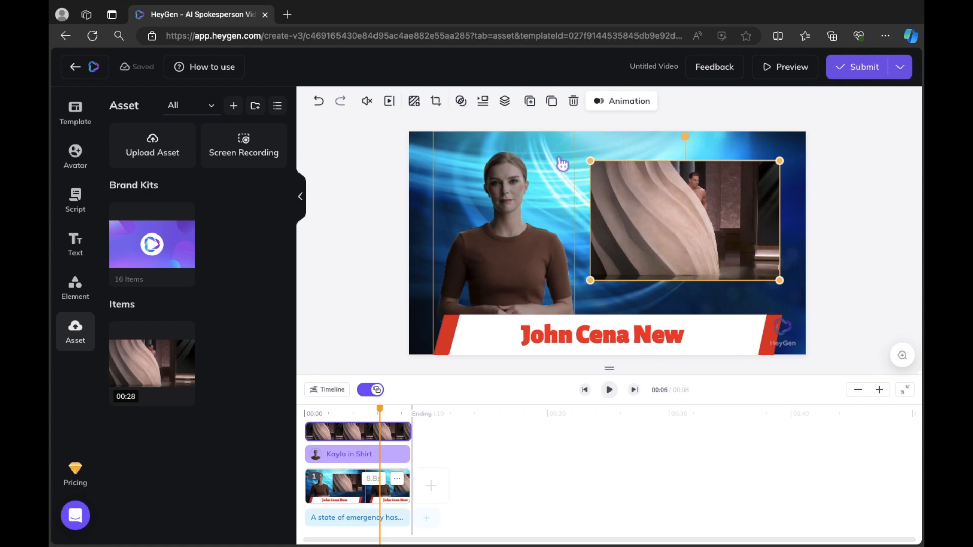
left_click(610, 305)
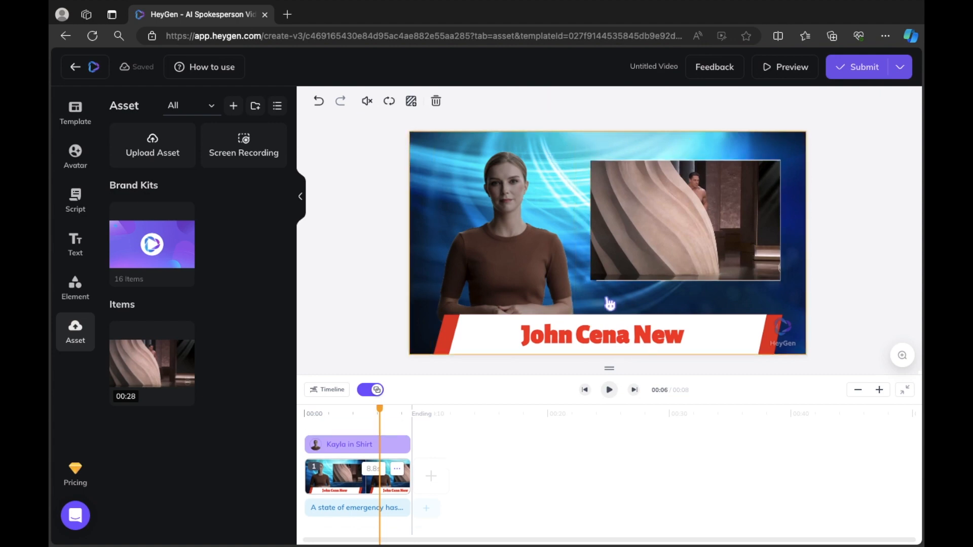
left_click(697, 240)
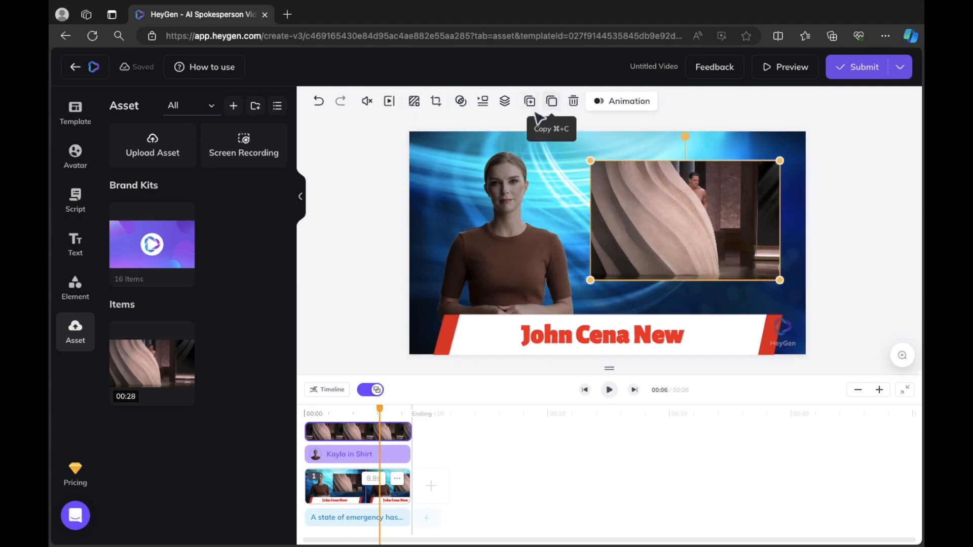
left_click(506, 102)
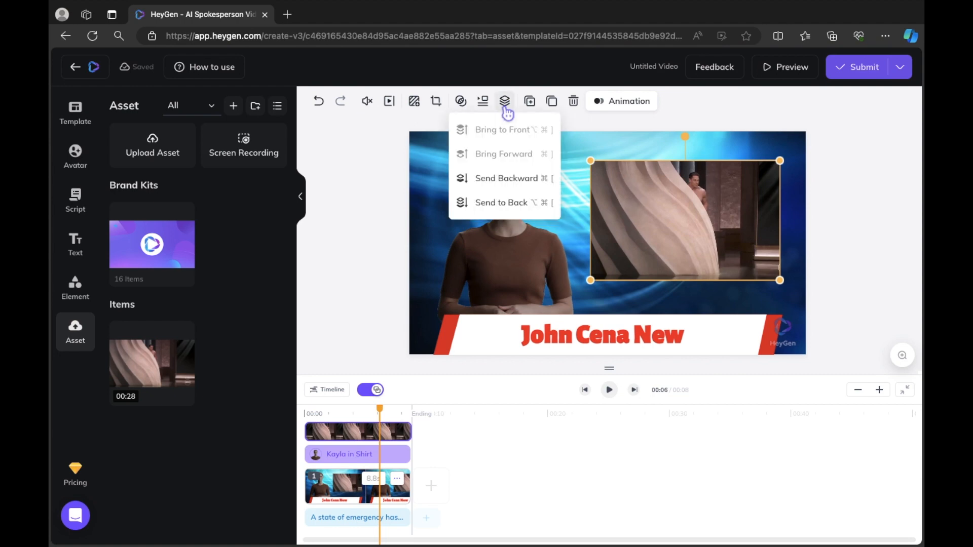
left_click(516, 189)
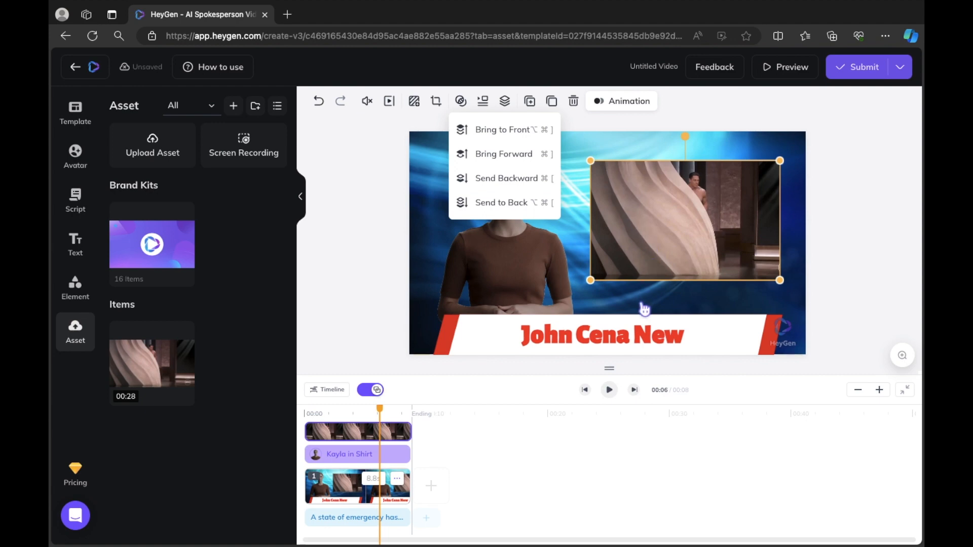
left_click(680, 304)
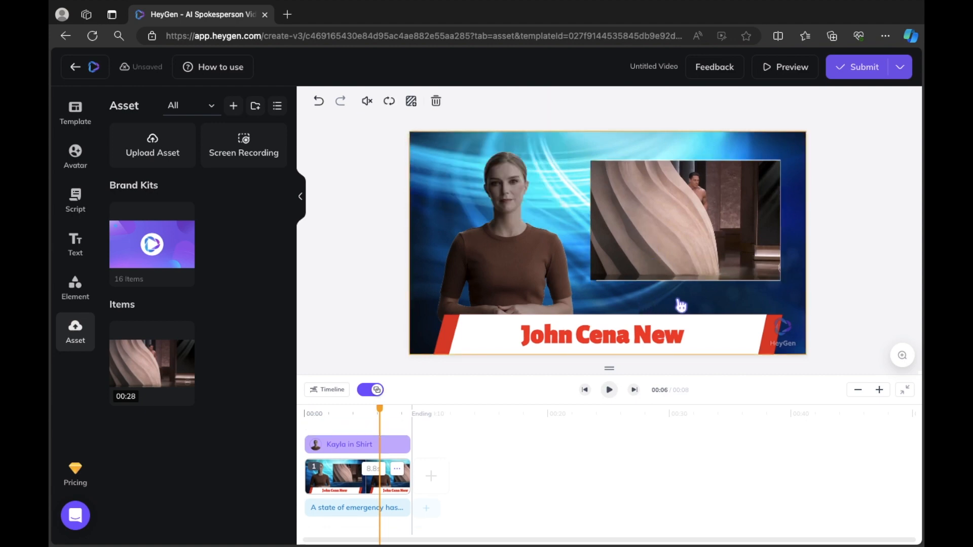
left_click(653, 242)
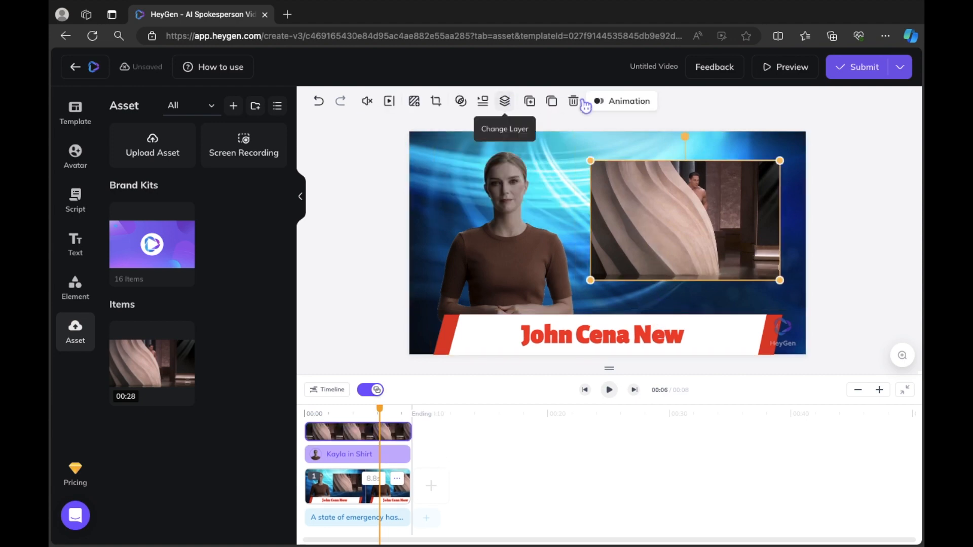
left_click(505, 101)
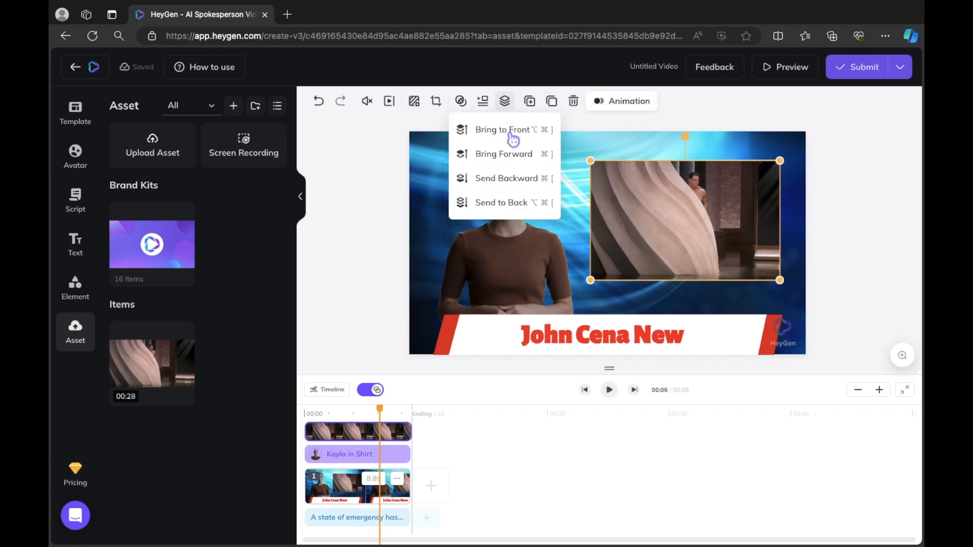
left_click(495, 202)
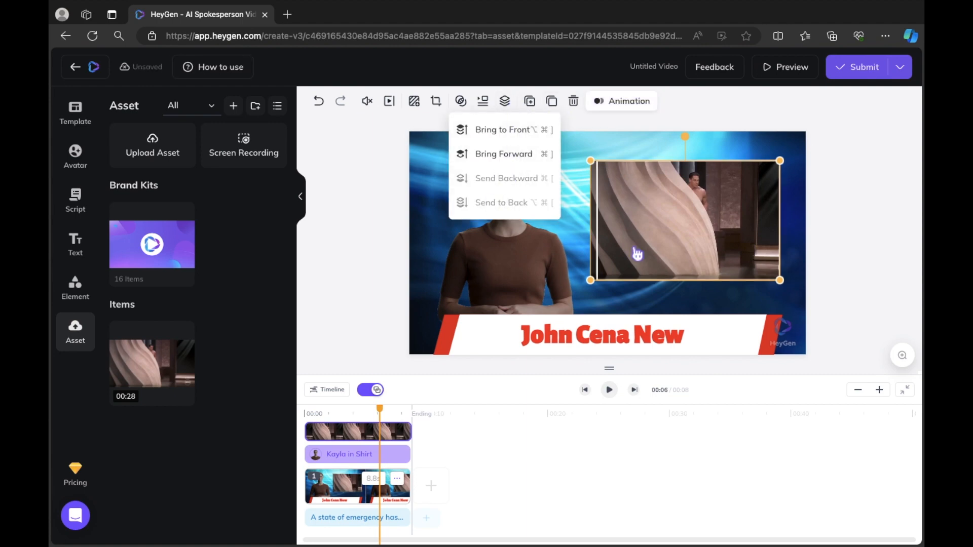
left_click(874, 283)
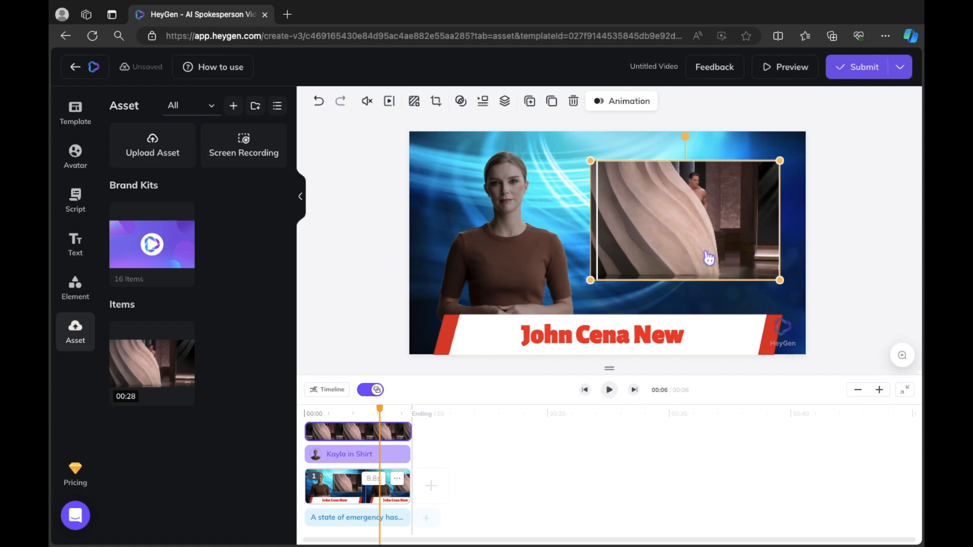
- Widen the white frame to the left so that it outlines the whole clip
left_click(877, 265)
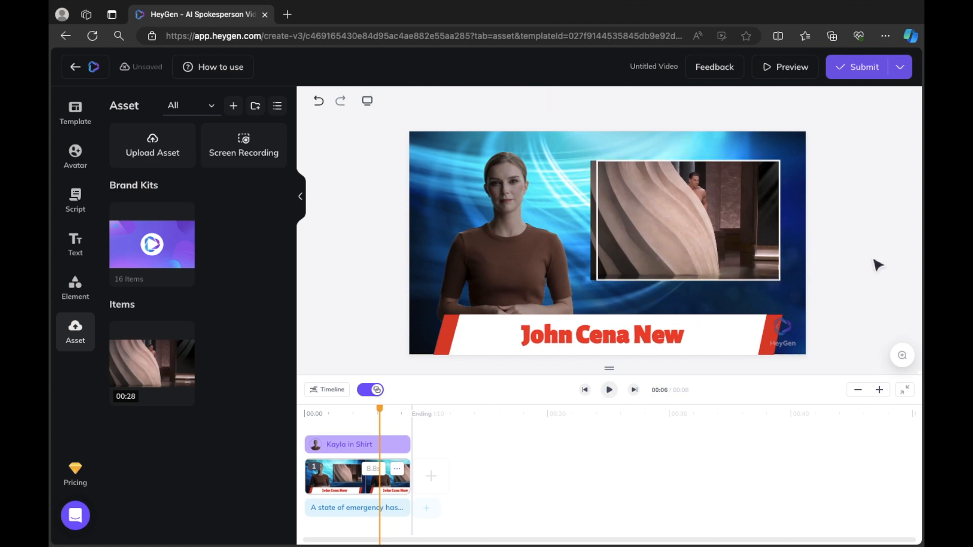
left_click(616, 233)
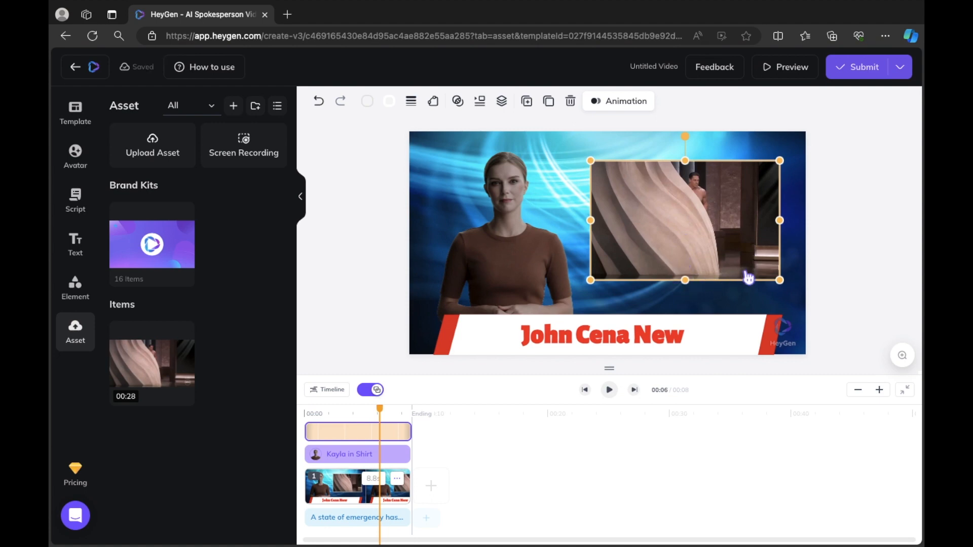
left_click(878, 278)
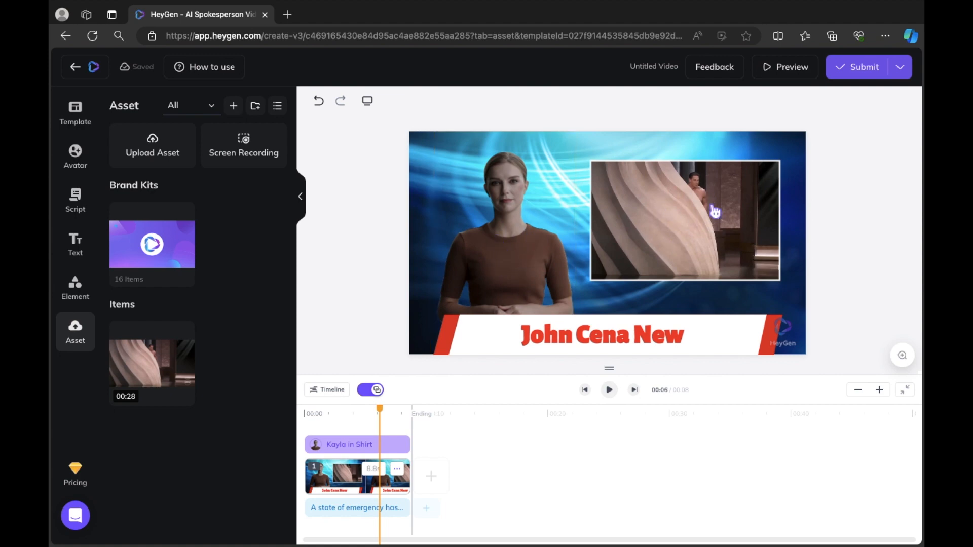
- Correct the headline text on the white banner to "John Cena News"
double_click(695, 339)
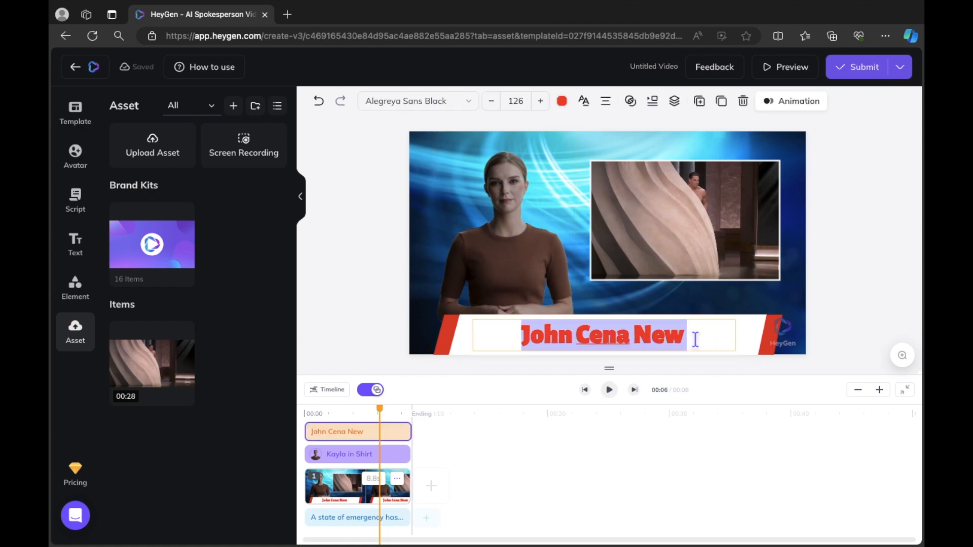
left_click(695, 338)
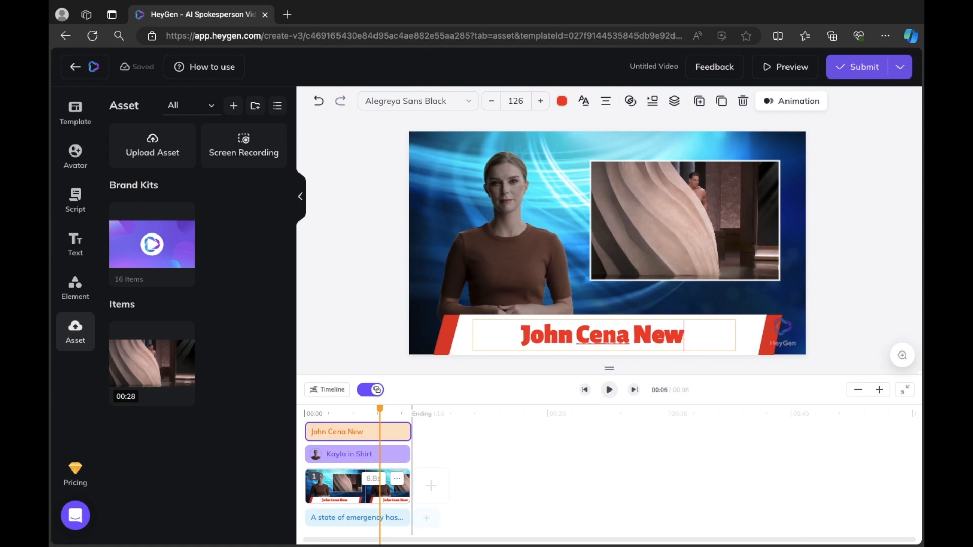
type("s")
left_click(688, 224)
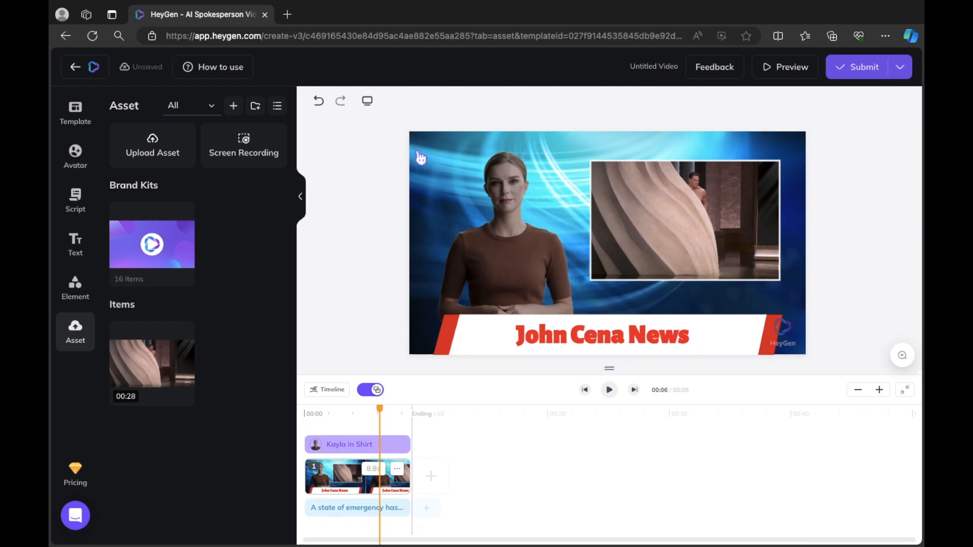
left_click(421, 158)
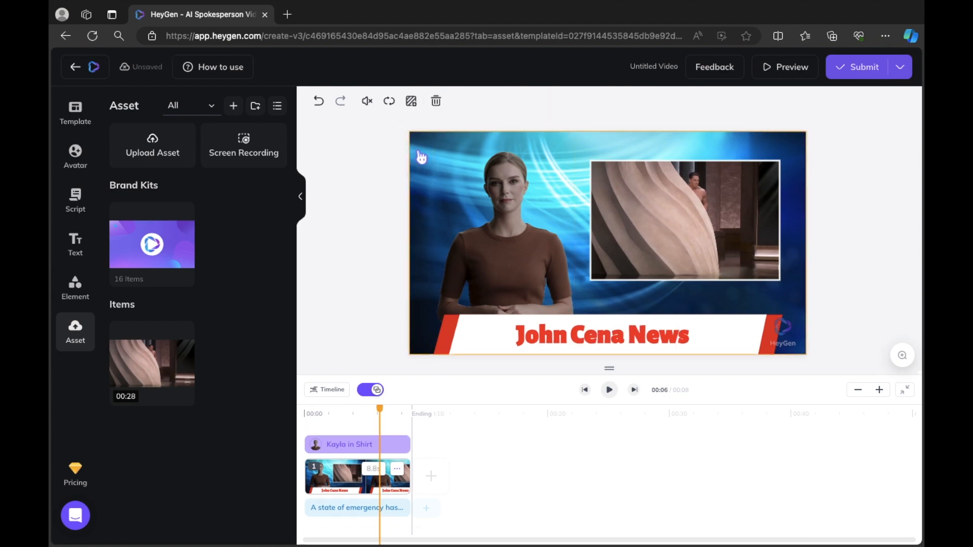
left_click(890, 295)
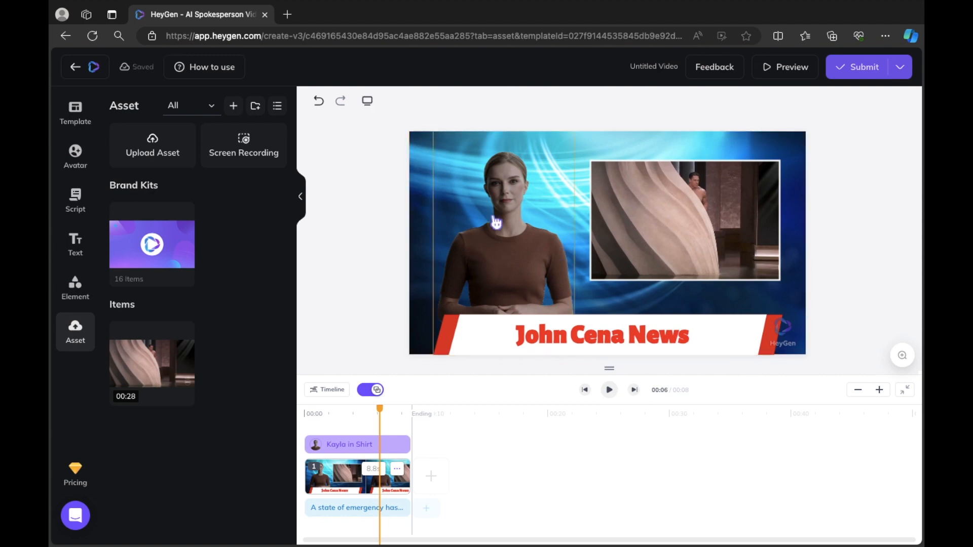
- Browse the stock video elements and search them for "motion"
left_click(75, 288)
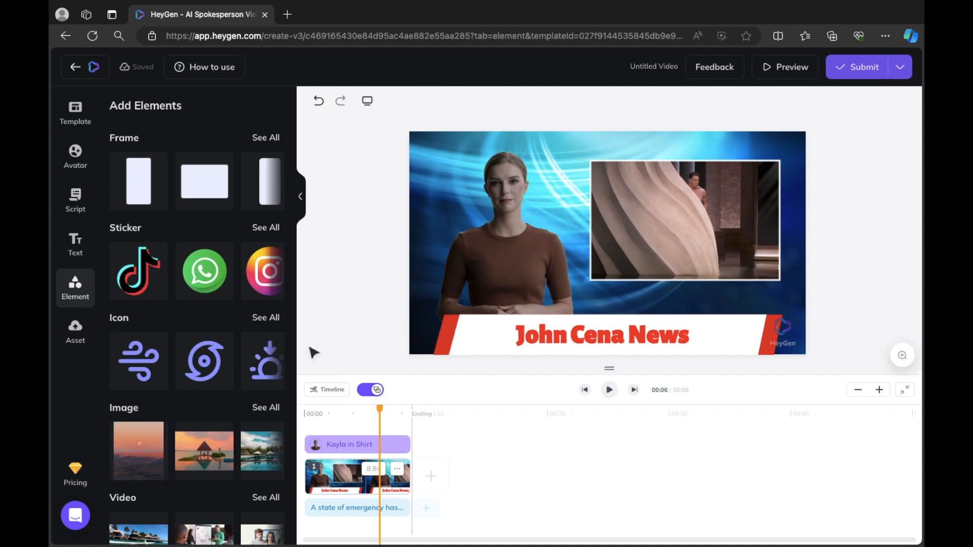
scroll(217, 465, "down", 2)
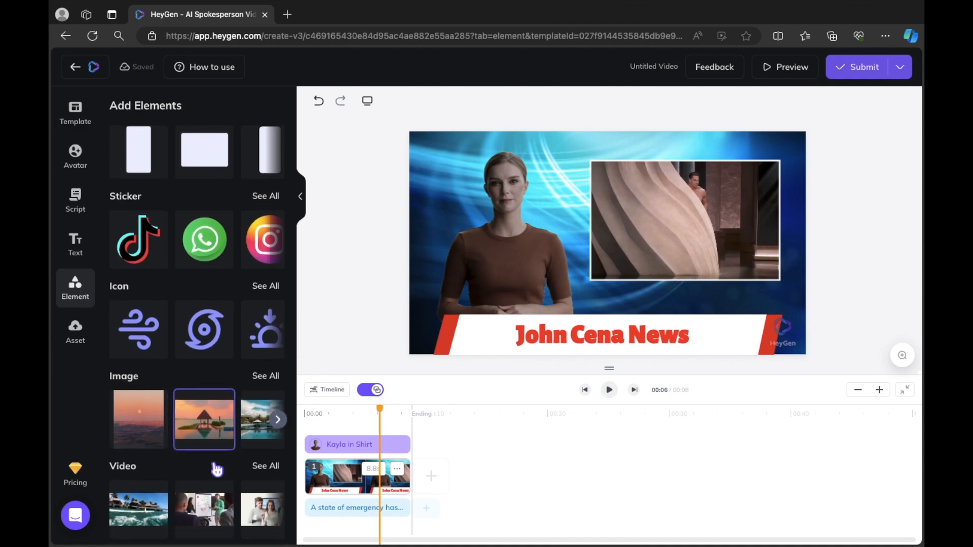
scroll(217, 470, "down", 1)
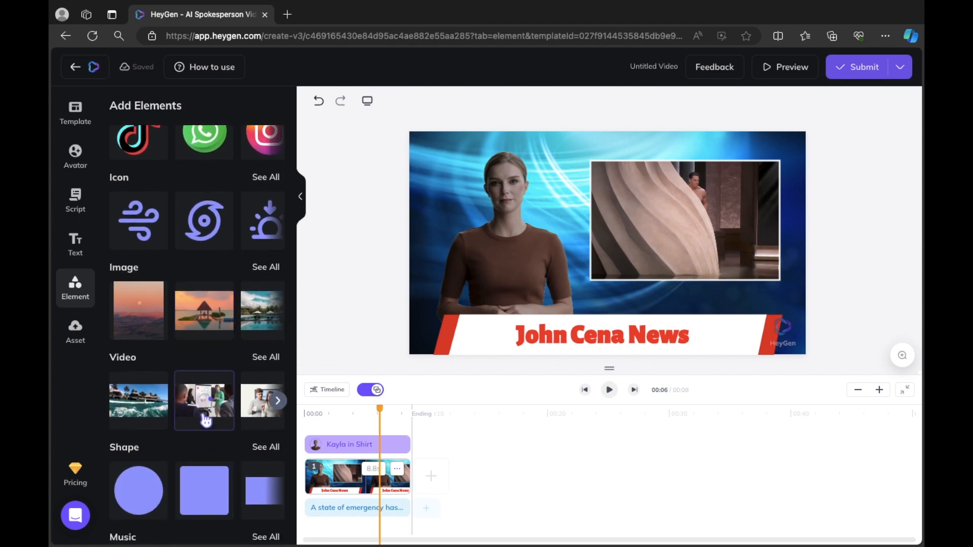
scroll(202, 413, "down", 2)
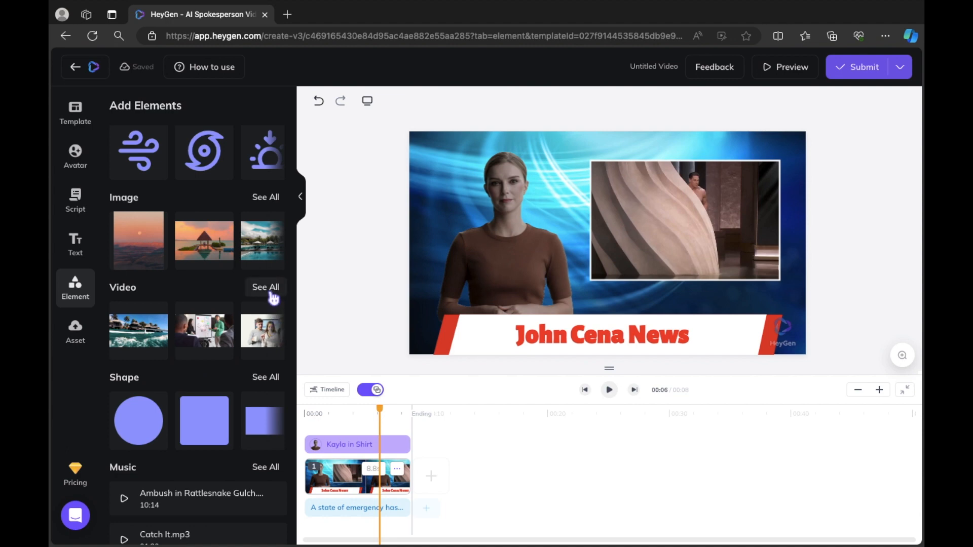
left_click(269, 289)
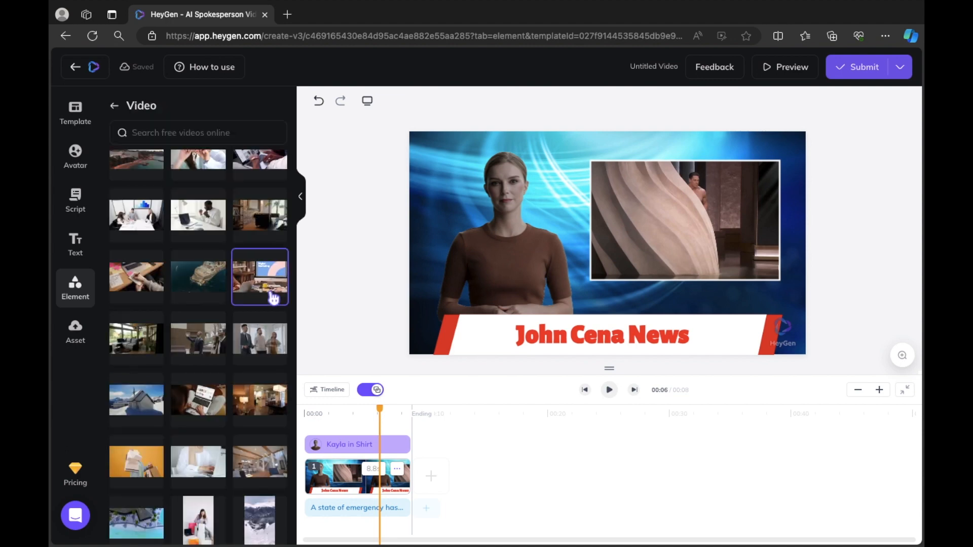
scroll(233, 401, "down", 6)
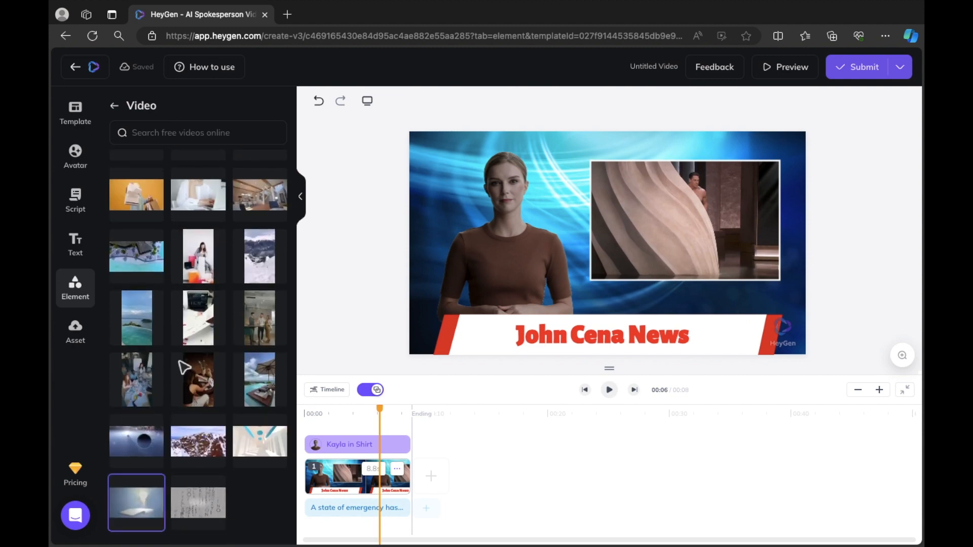
left_click(247, 133)
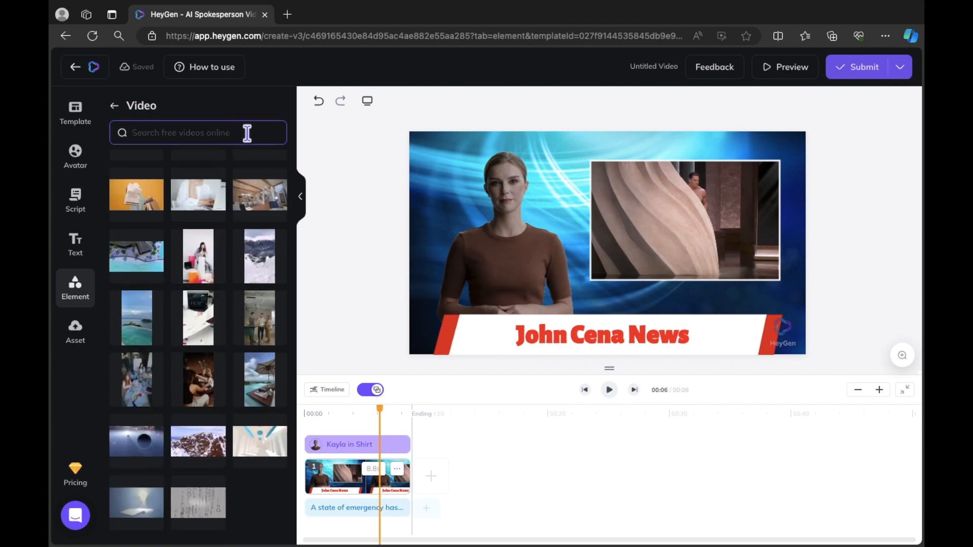
type("motion")
key("Return")
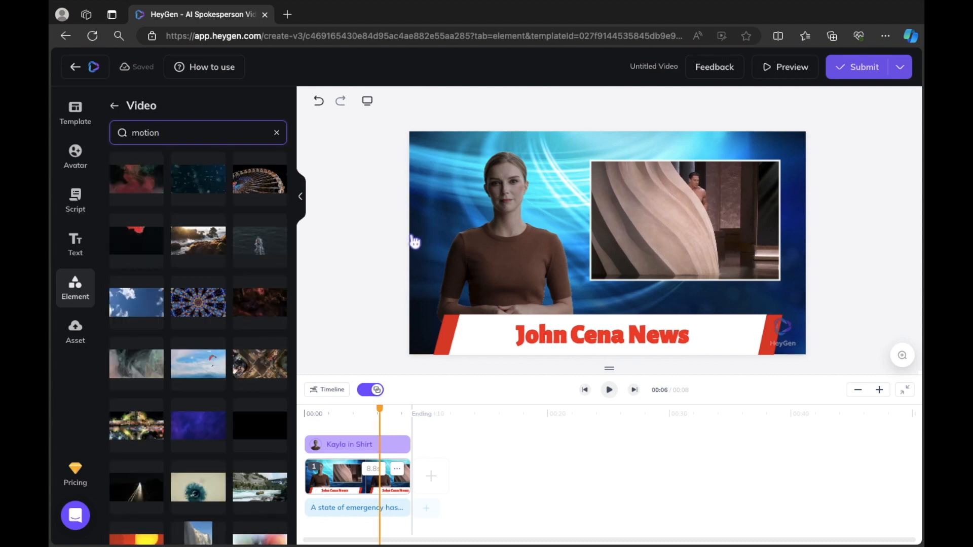
- Insert the purple-blue starry clip, enlarge it to fill the canvas and set it as the scene background
scroll(223, 373, "down", 2)
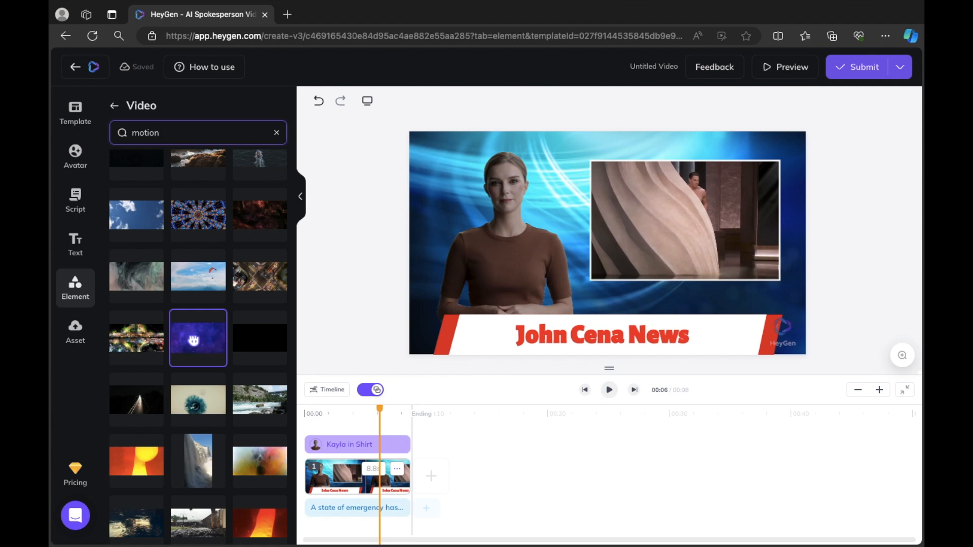
left_click(194, 340)
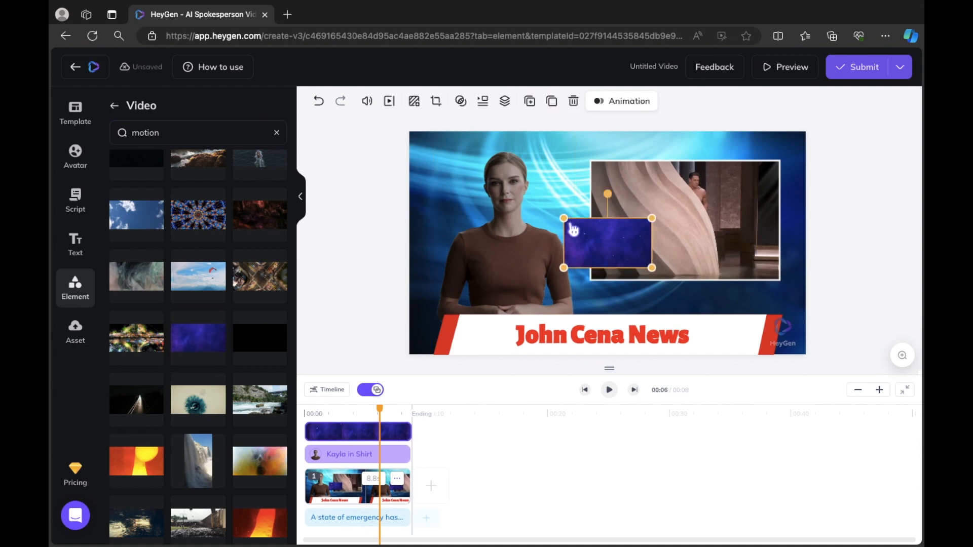
left_click_drag(573, 229, 424, 134)
left_click_drag(652, 267, 803, 372)
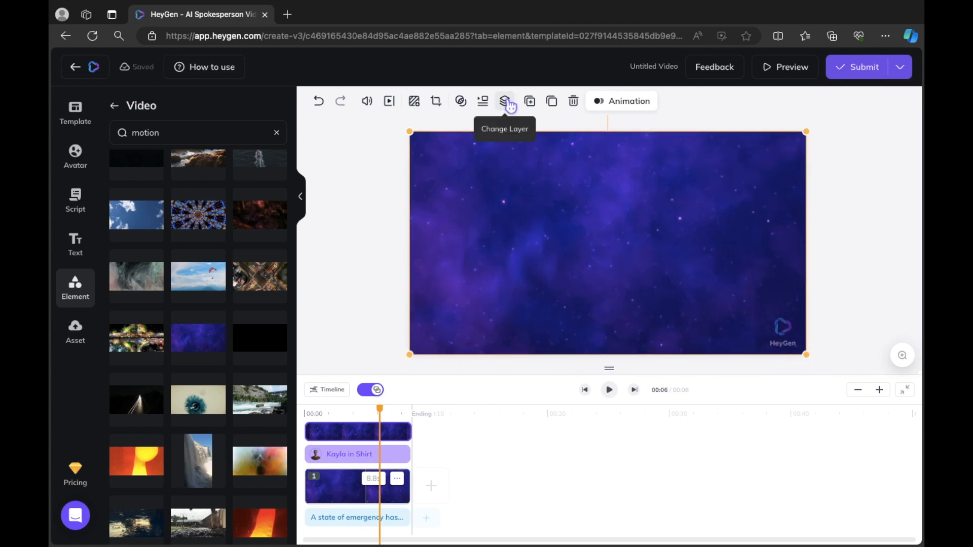
left_click(422, 102)
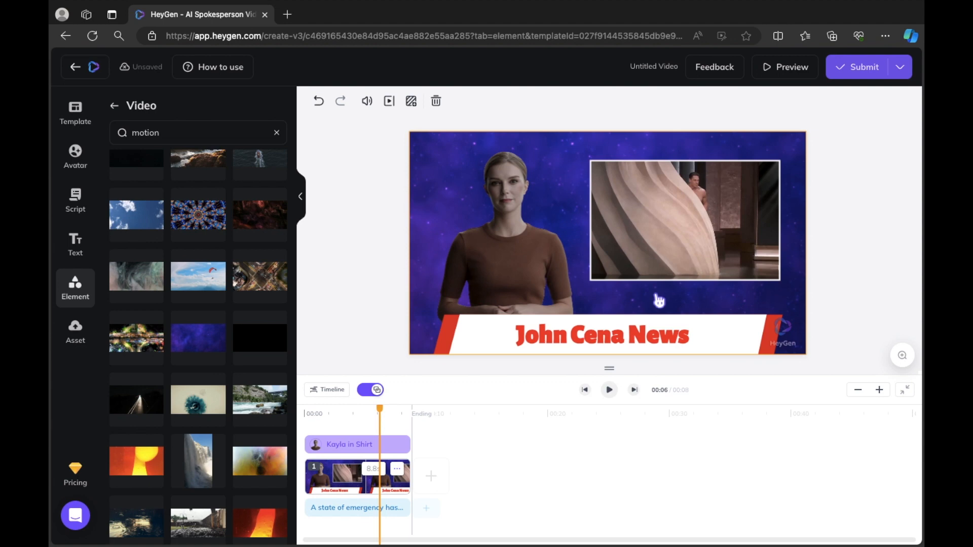
- Recolour the "John Cena News" headline text to dark purple-blue
left_click(630, 341)
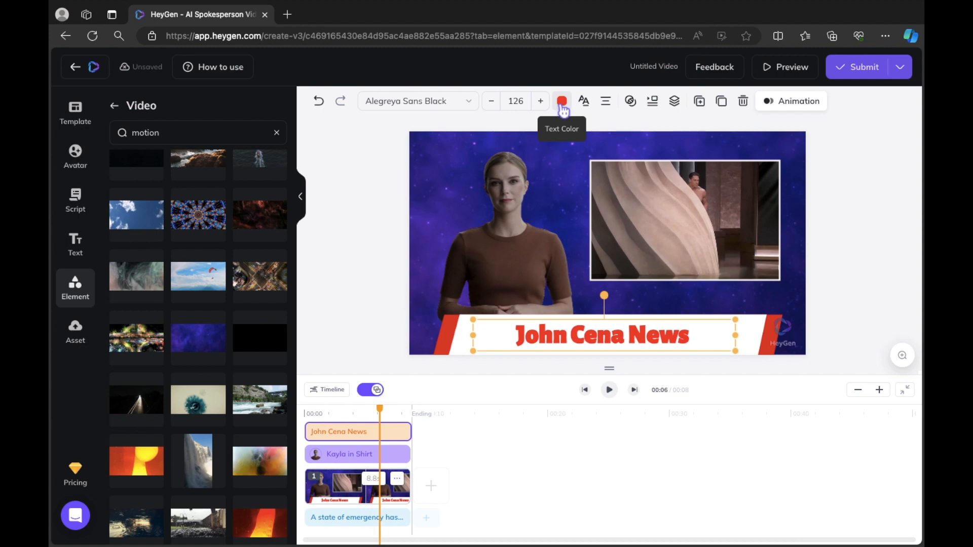
left_click(562, 101)
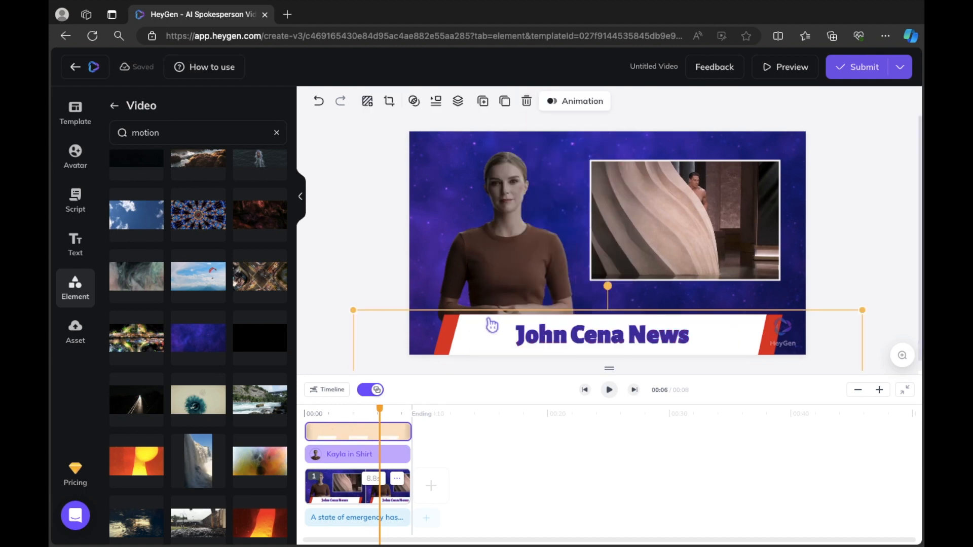
key("ctrl+z")
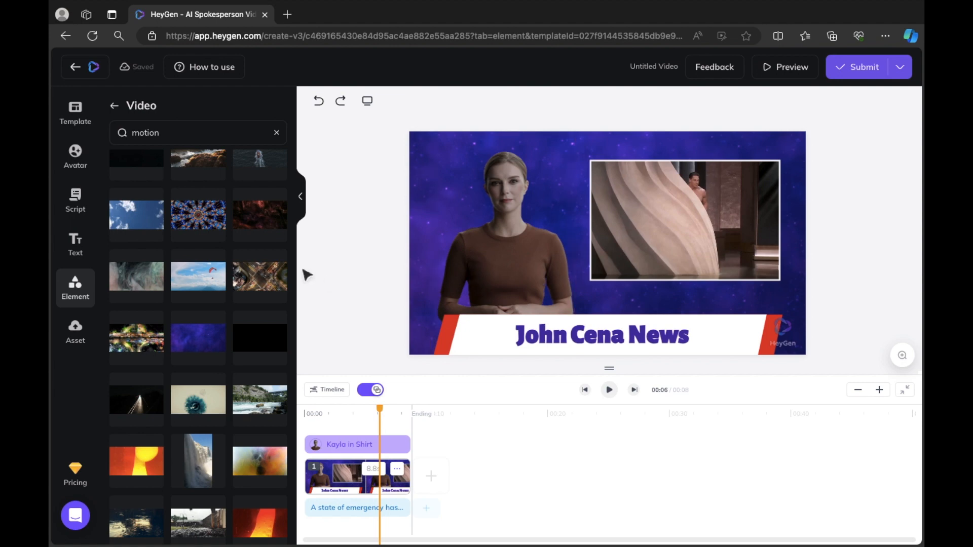
- Replace the Sri Lanka script with the opening "oh my god what is John Cena on stage like"
left_click(76, 201)
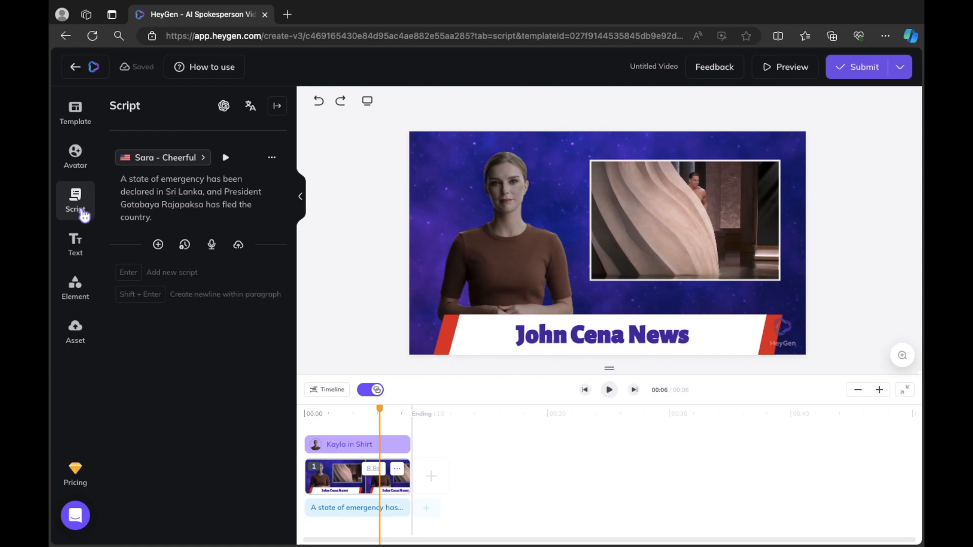
left_click(161, 218)
left_click_drag(161, 218, 108, 170)
key("BackSpace")
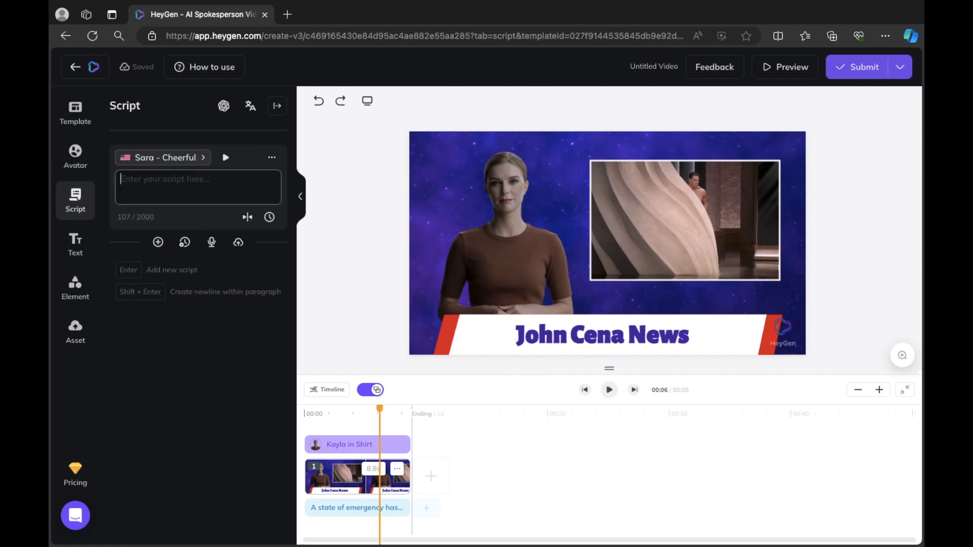
type("oh my god what is Joh")
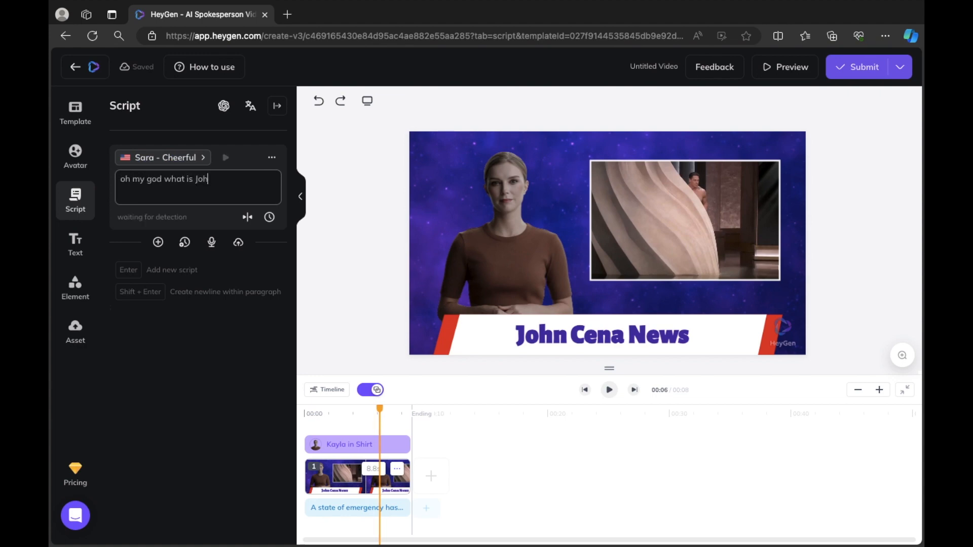
type("n Cena on stage like")
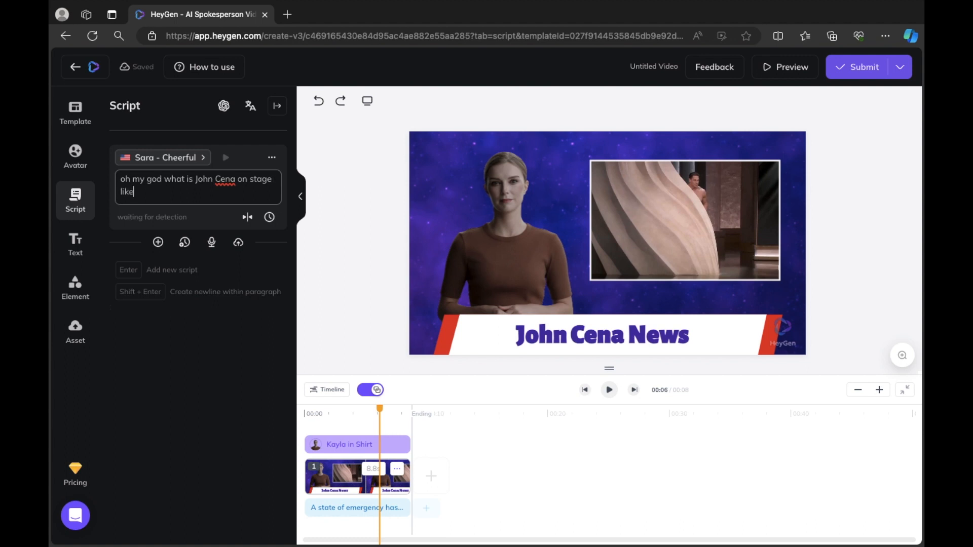
- Continue the script with "that. Why has he got no clothes on, what is happening Jheez da muscles be all over the place" and play it
type(" that. Why has he got no clothes on,")
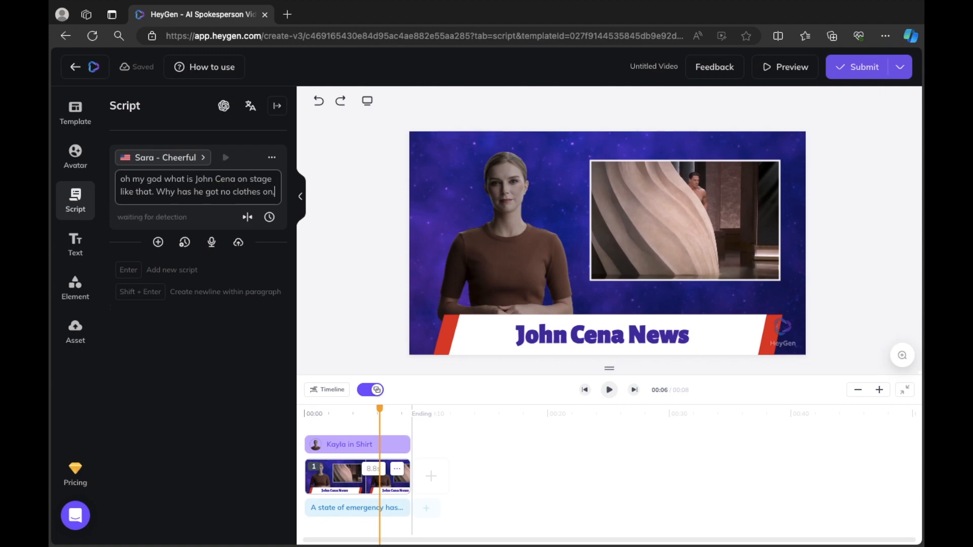
type(" what is hap")
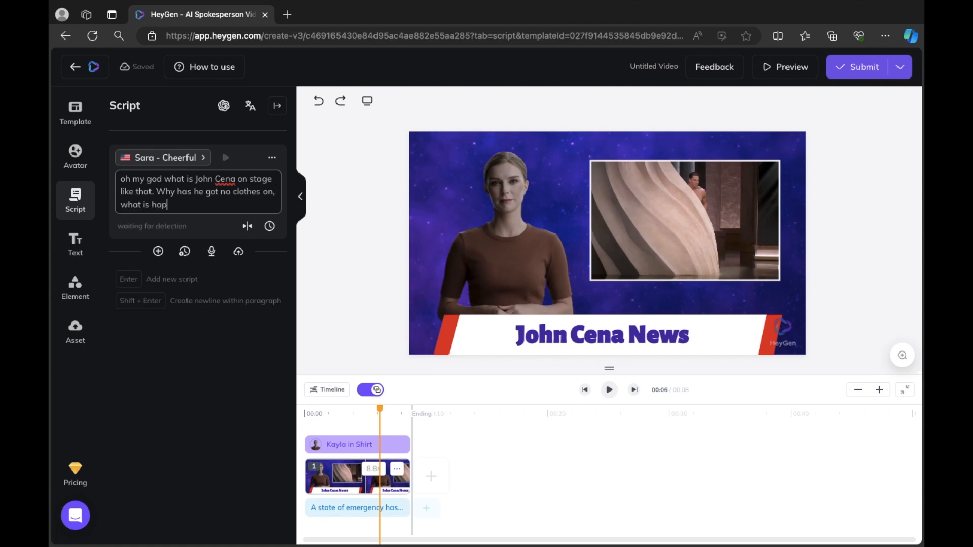
type("pening Jheez da muscles be")
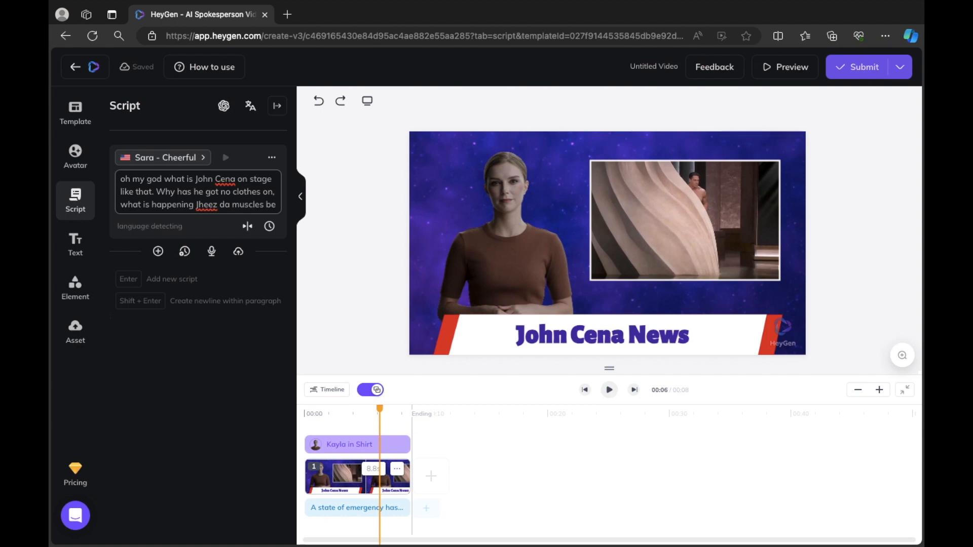
type(" all over the place")
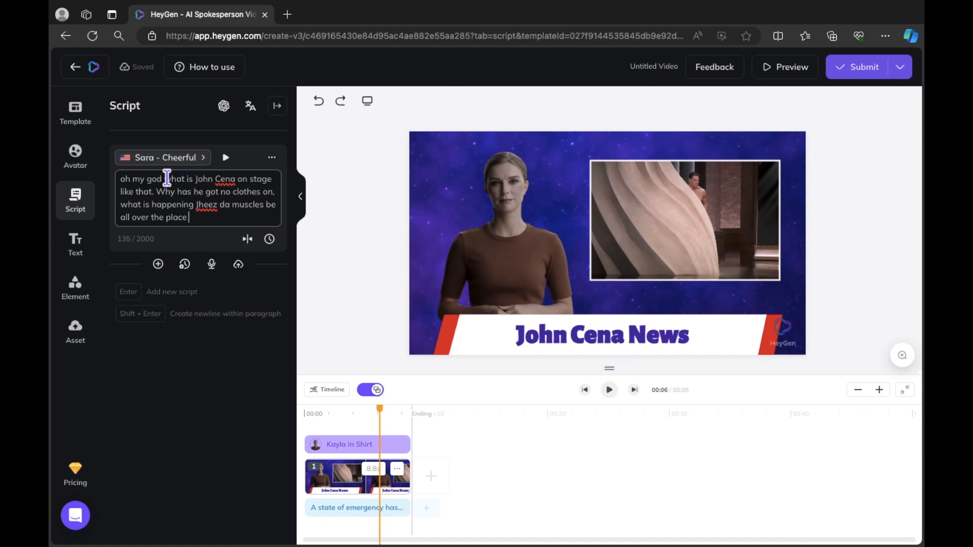
left_click(226, 158)
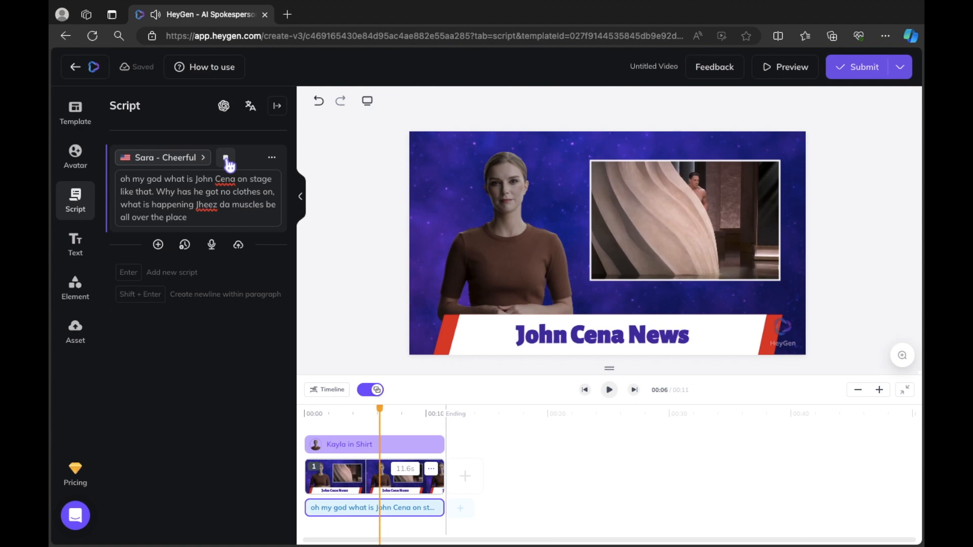
- Reword "what is John Cena" in the script's opening to "why is John Cena"
left_click(197, 183)
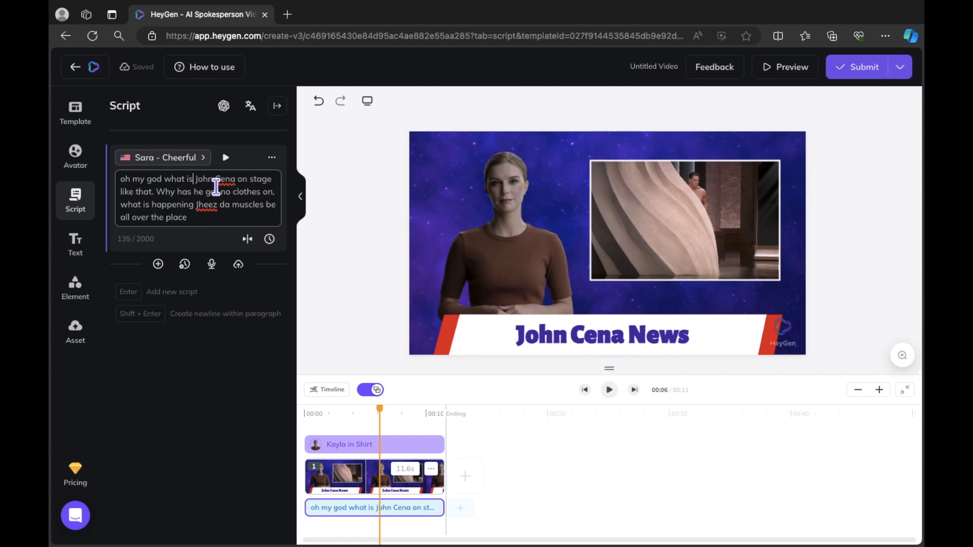
key("BackSpace")
key("BackSpace")
key("BackSpace")
key("BackSpace")
key("BackSpace")
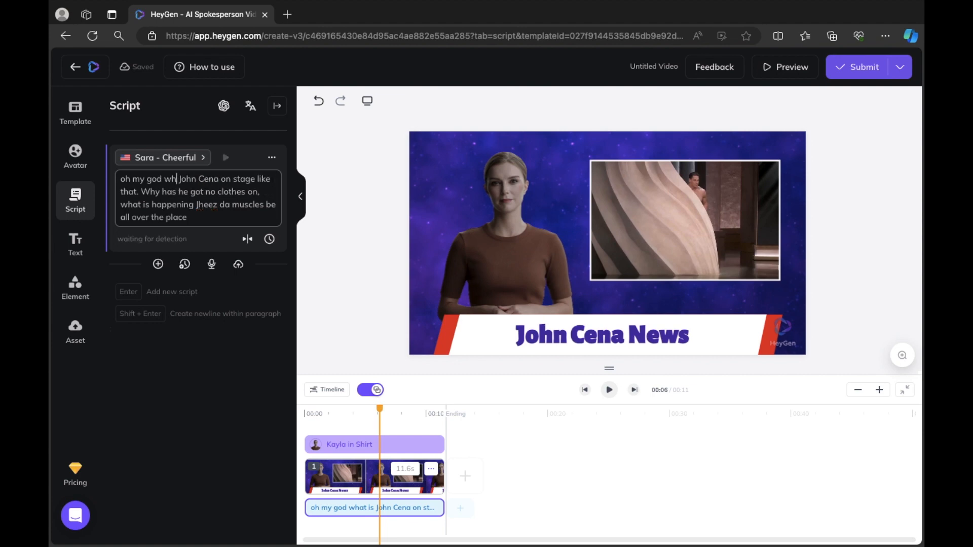
type("y is")
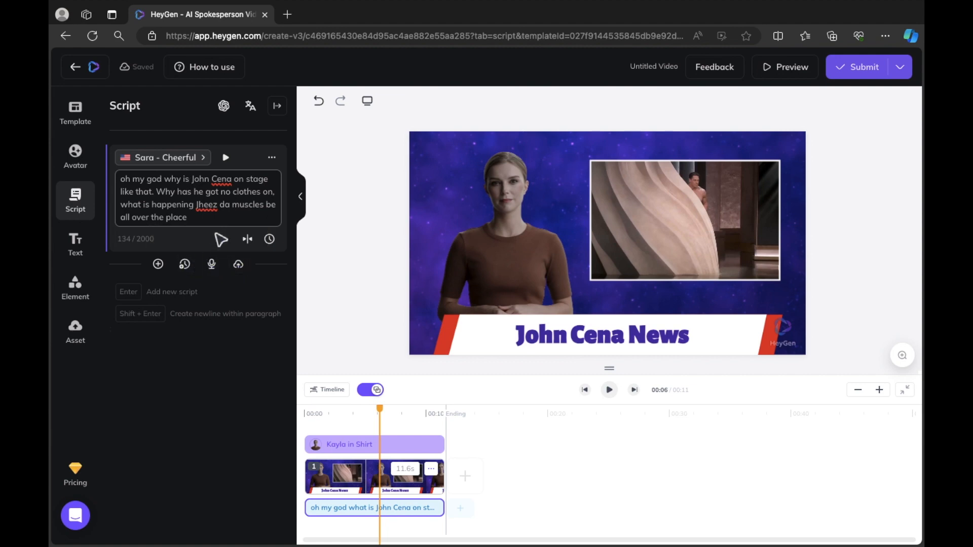
- Add a line break at the script's end, then a 3-second pause section followed by an empty script section
left_click(212, 221)
key("shift+Return")
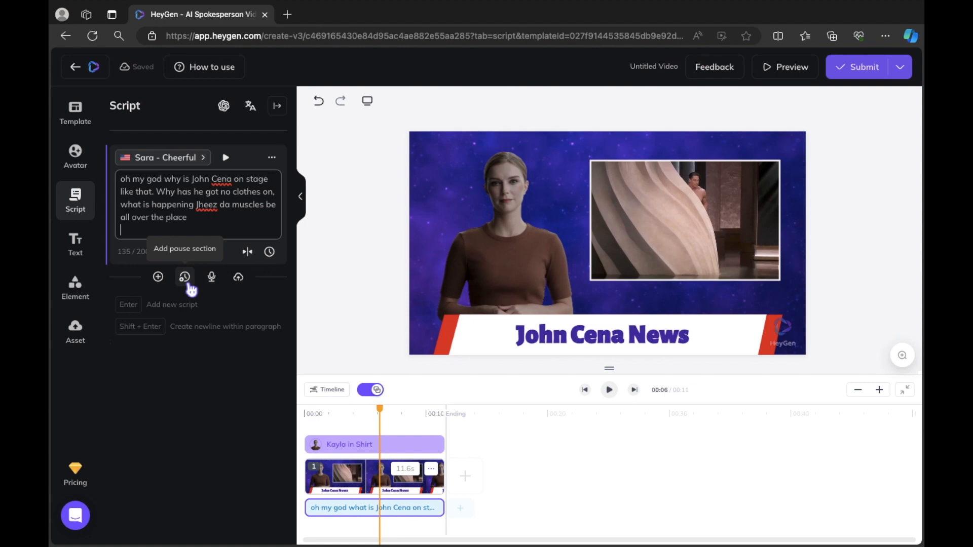
left_click(189, 283)
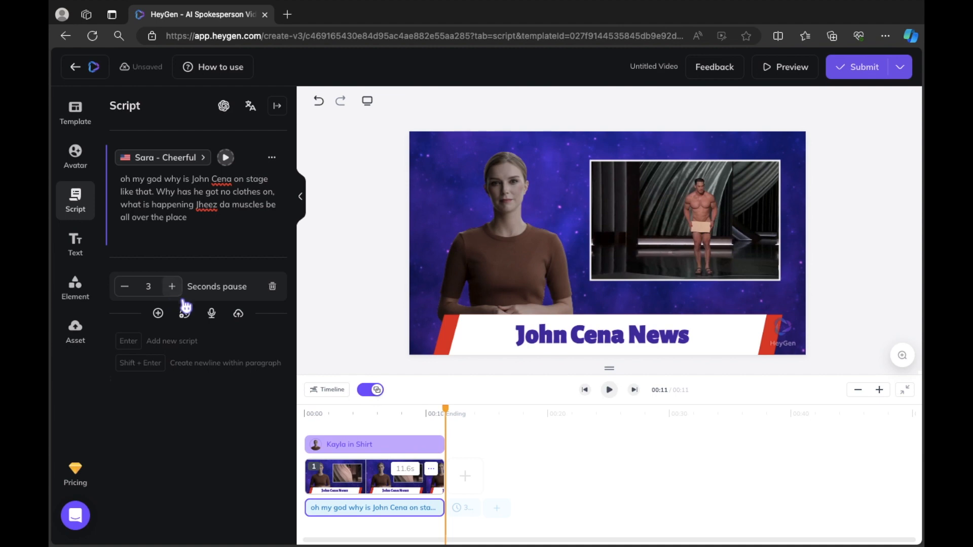
left_click(158, 313)
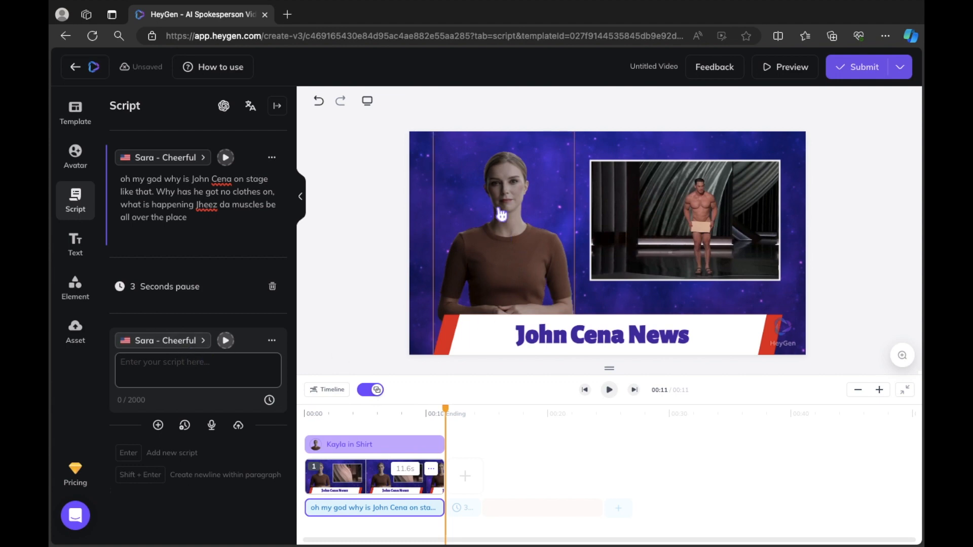
- Set the empty script section's voice to 1.3x speed, -34% pitch and 88% volume
left_click(189, 371)
left_click(274, 343)
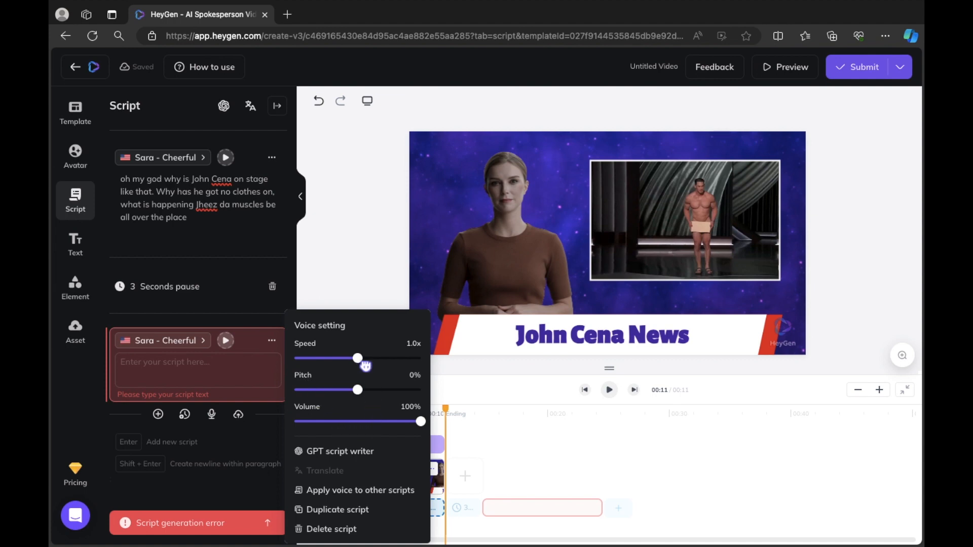
left_click_drag(358, 358, 397, 364)
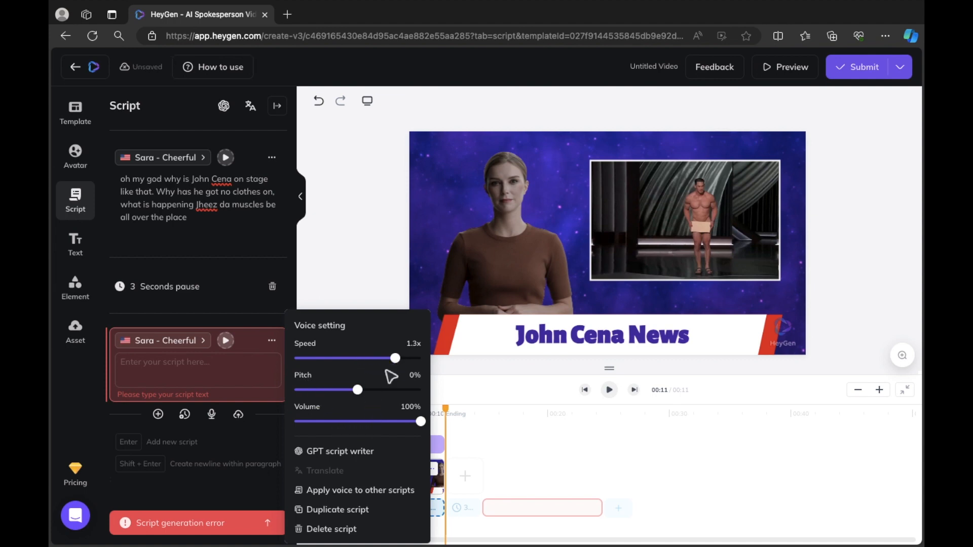
left_click_drag(358, 390, 318, 393)
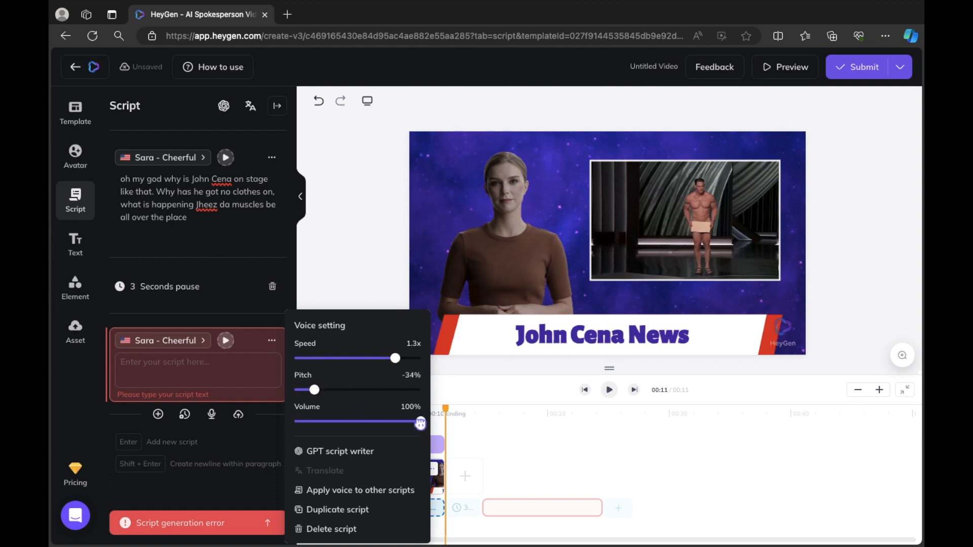
mouse_move(421, 423)
left_mouse_down()
mouse_move(351, 425)
mouse_move(406, 424)
left_mouse_up()
- Copy the first script section's full text into the empty section after the pause and play that section's audio
left_click(198, 228)
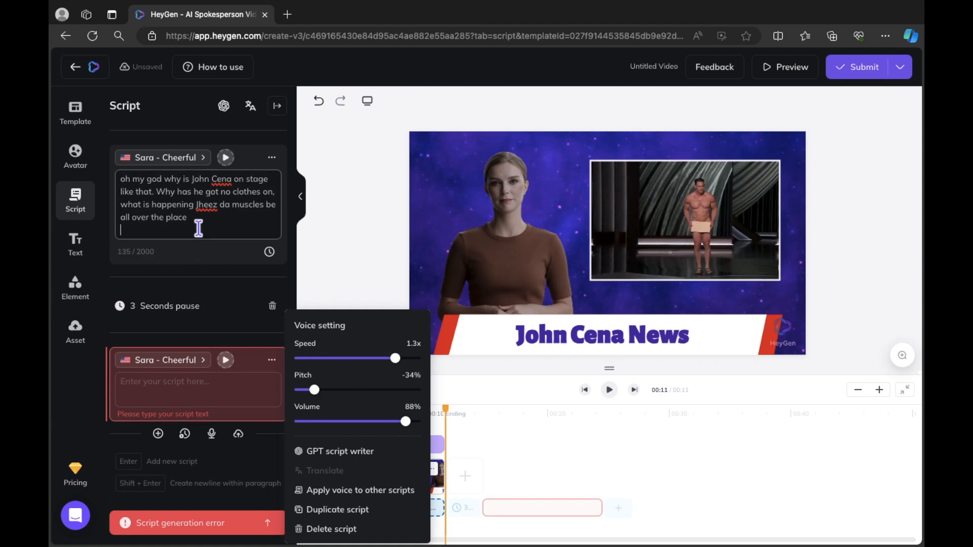
left_click_drag(198, 228, 118, 185)
key("ctrl+c")
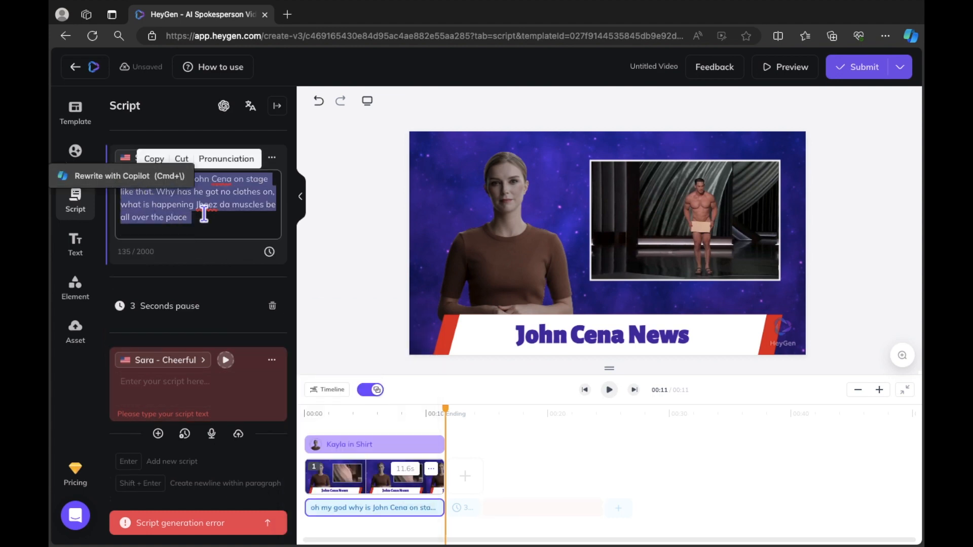
left_click(184, 386)
key("ctrl+v")
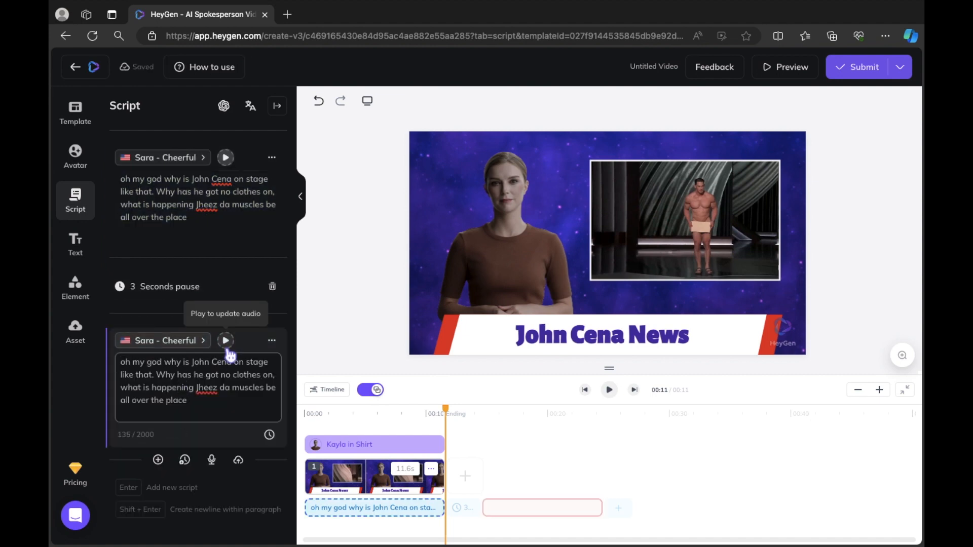
left_click(226, 341)
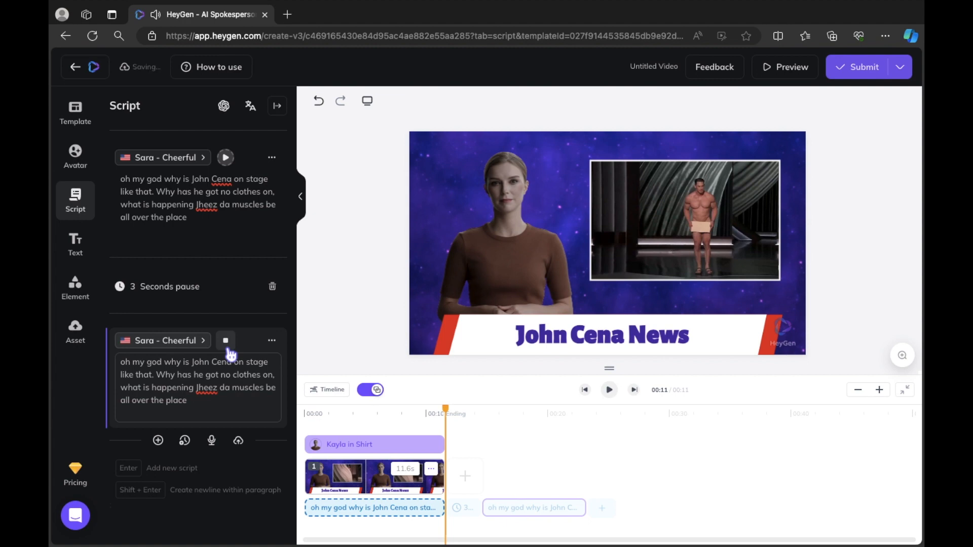
left_click(228, 348)
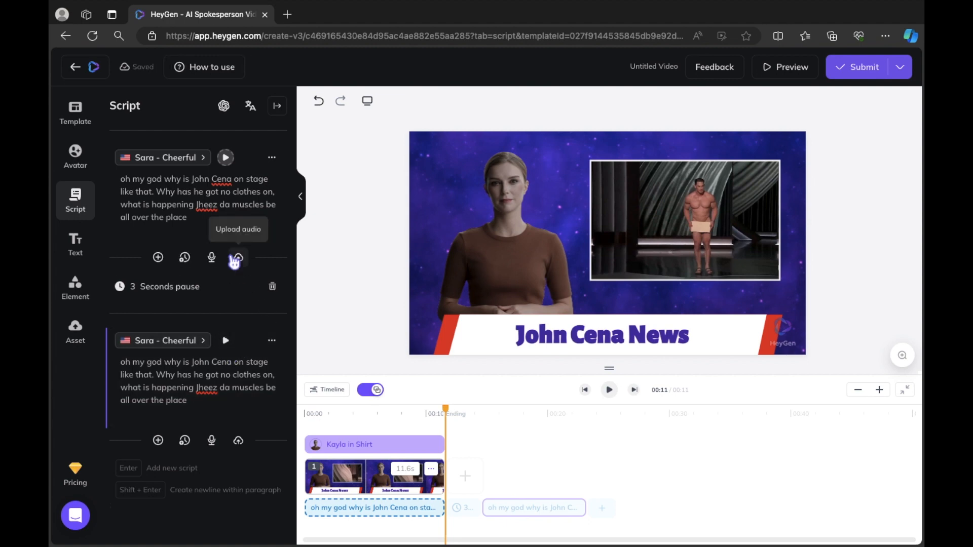
- Insert a comma after "Jheez" in the first script section
left_click(220, 205)
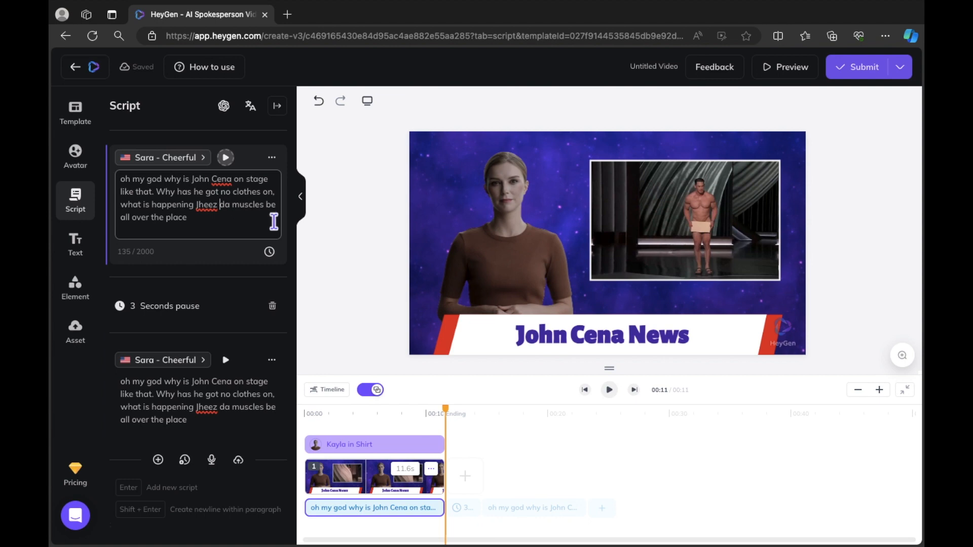
key("BackSpace")
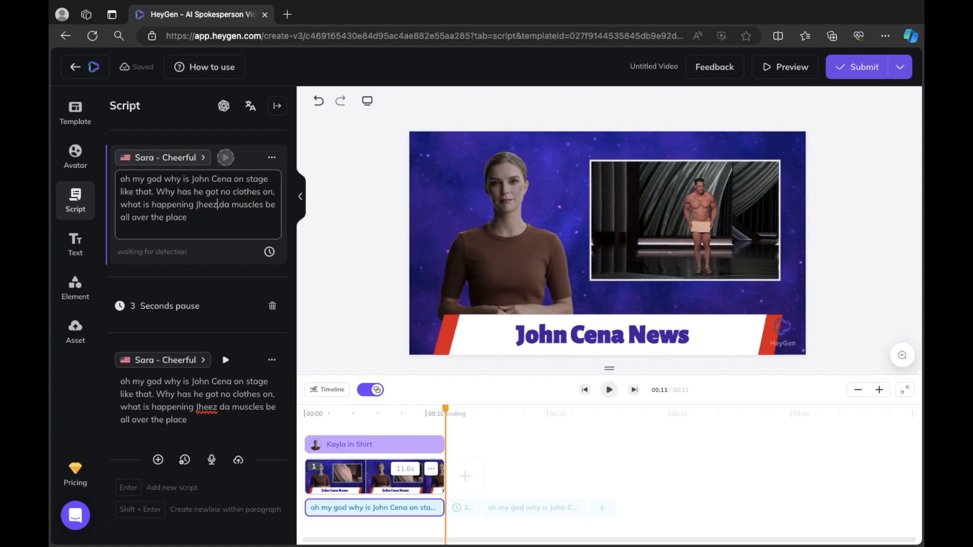
type(",")
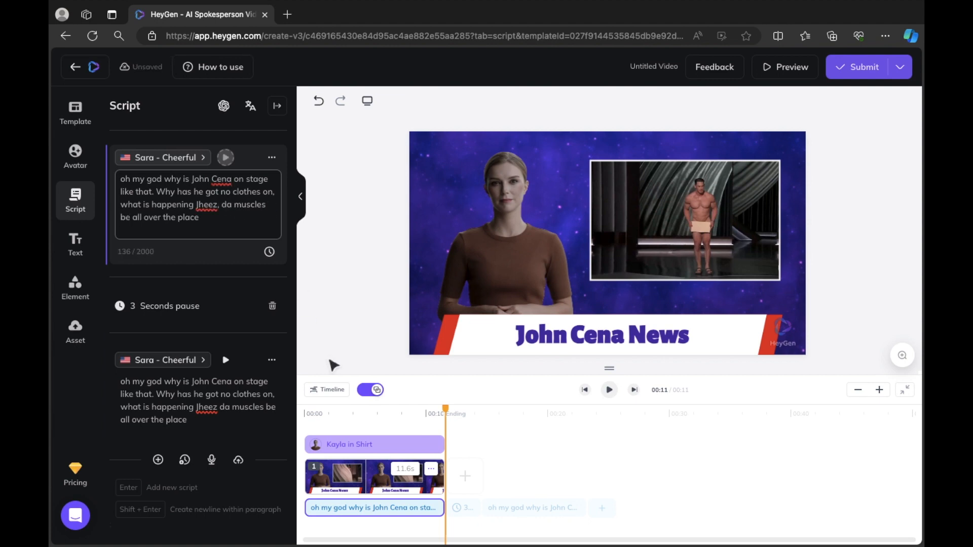
- Delete the 3-second pause and the second script section, keeping only the first section
left_click(276, 310)
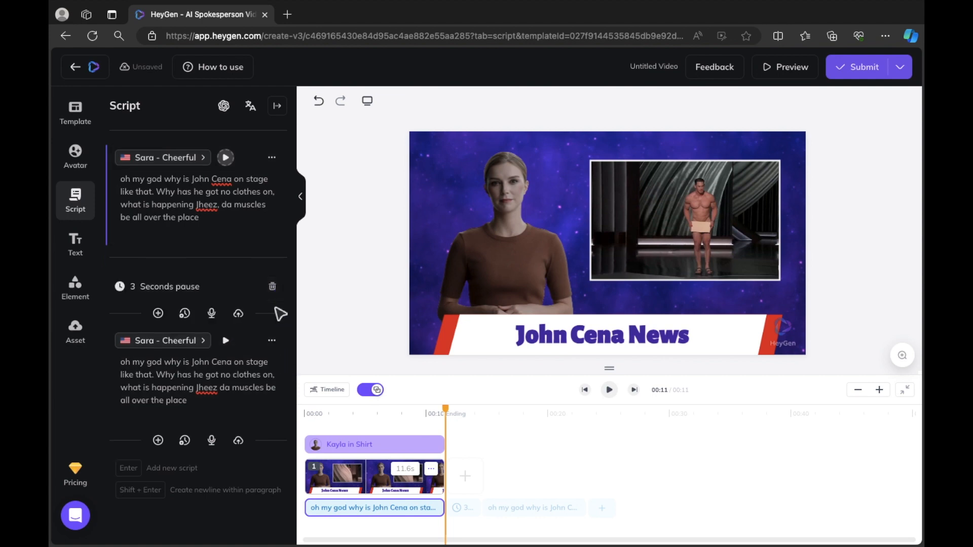
left_click(276, 292)
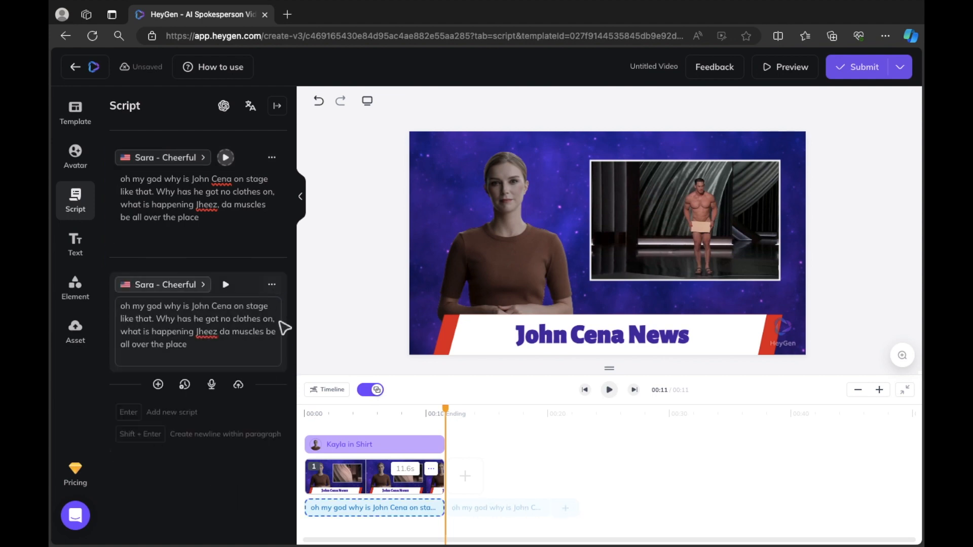
left_click(272, 287)
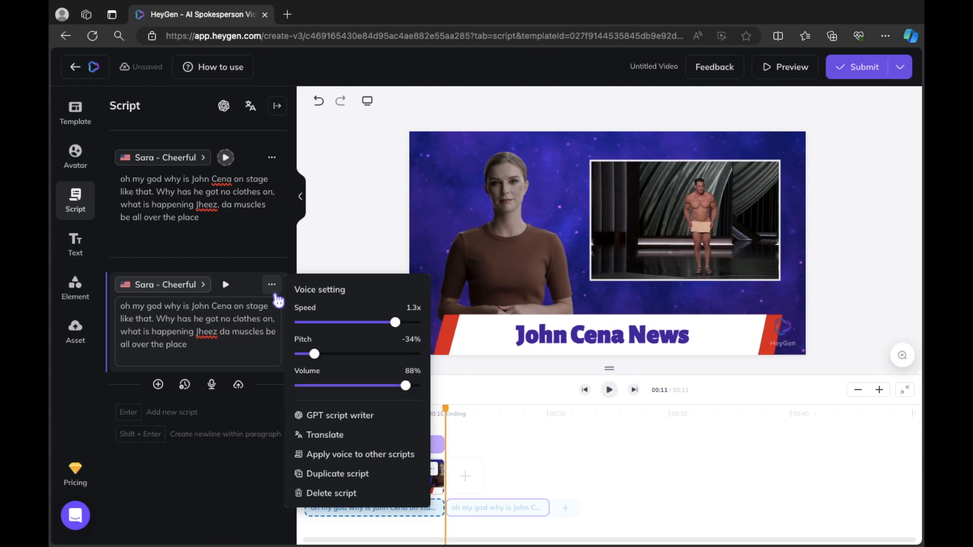
left_click(315, 498)
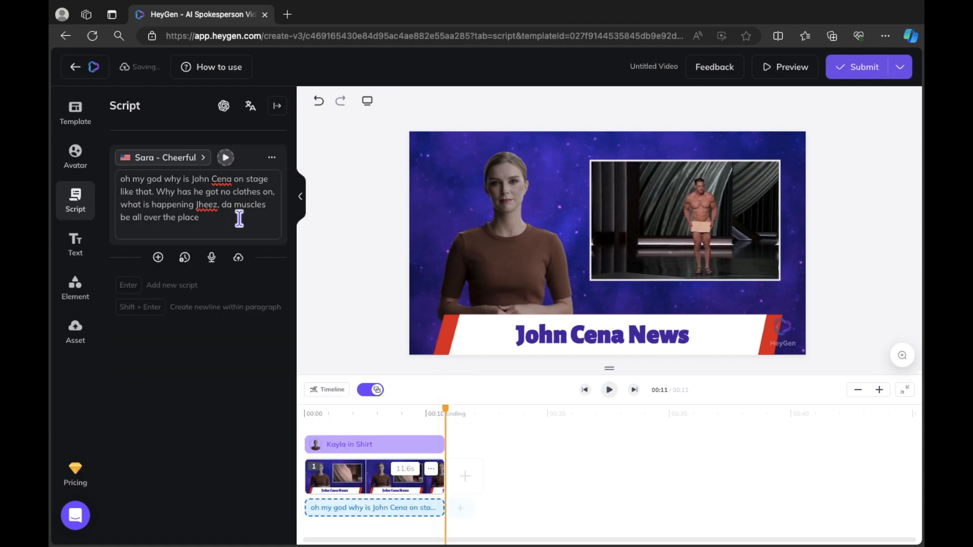
- Open the translation of the remaining script and look through the available target languages
left_click(273, 162)
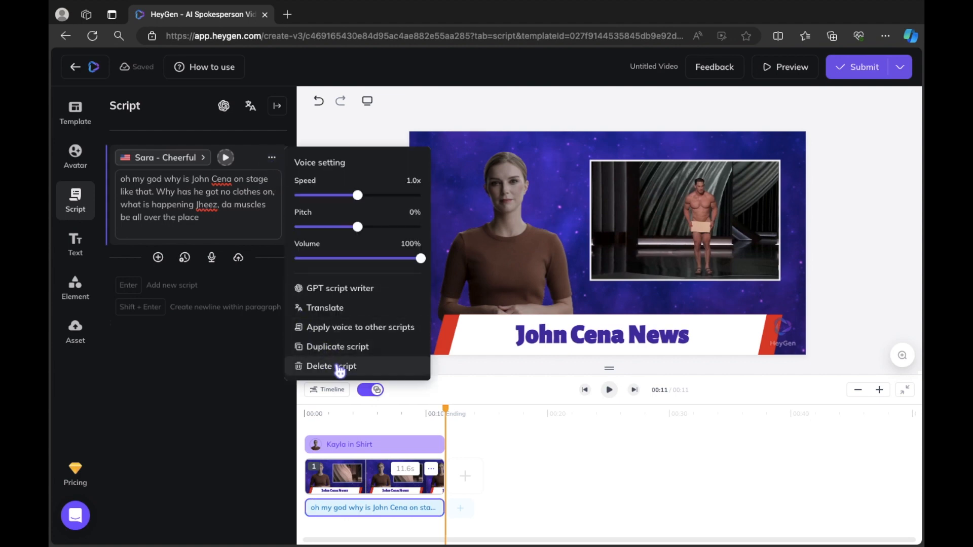
left_click(325, 308)
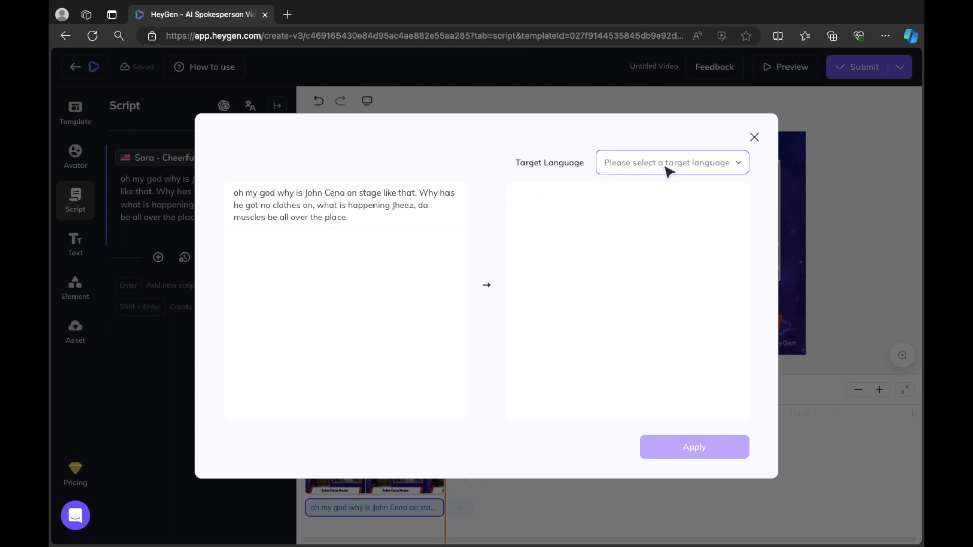
left_click(707, 168)
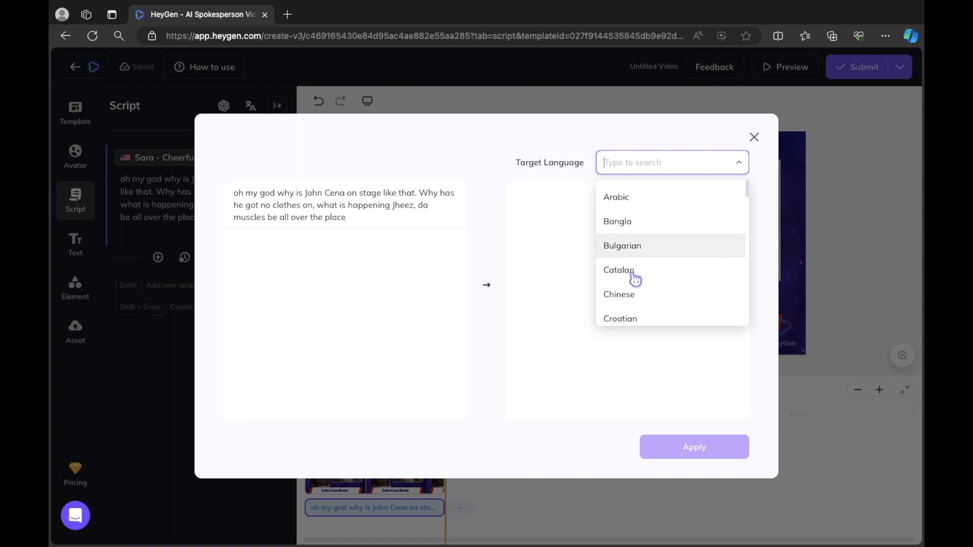
scroll(635, 298, "down", 3)
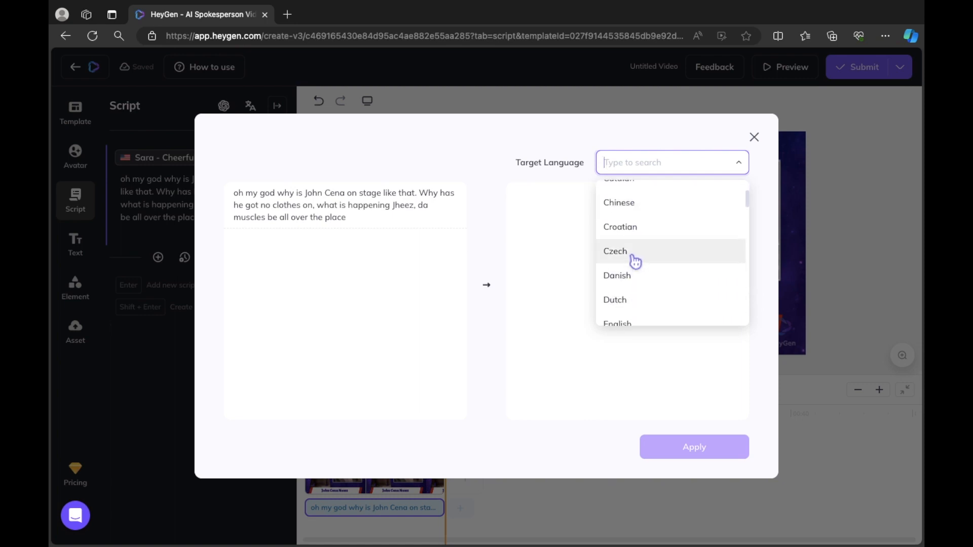
scroll(642, 279, "down", 2)
scroll(656, 288, "down", 3)
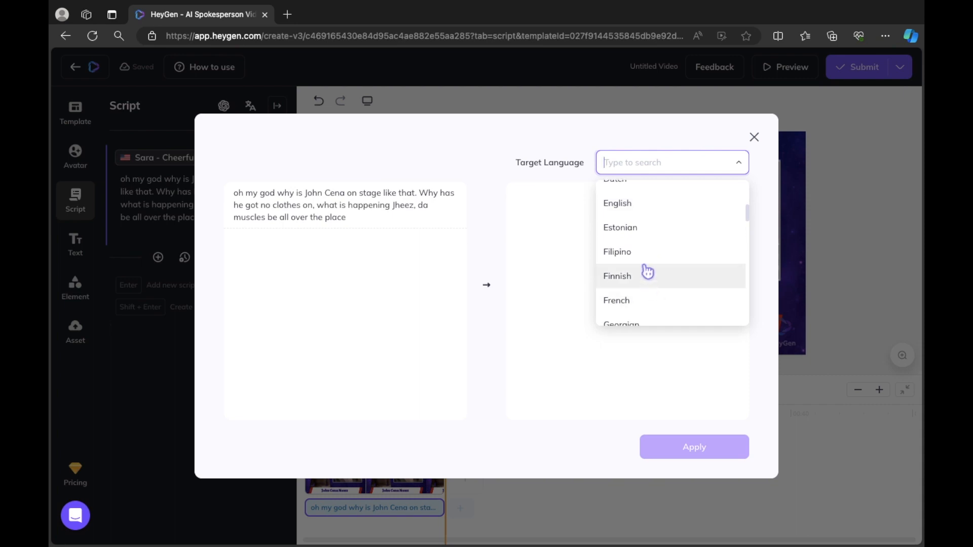
scroll(649, 297, "down", 2)
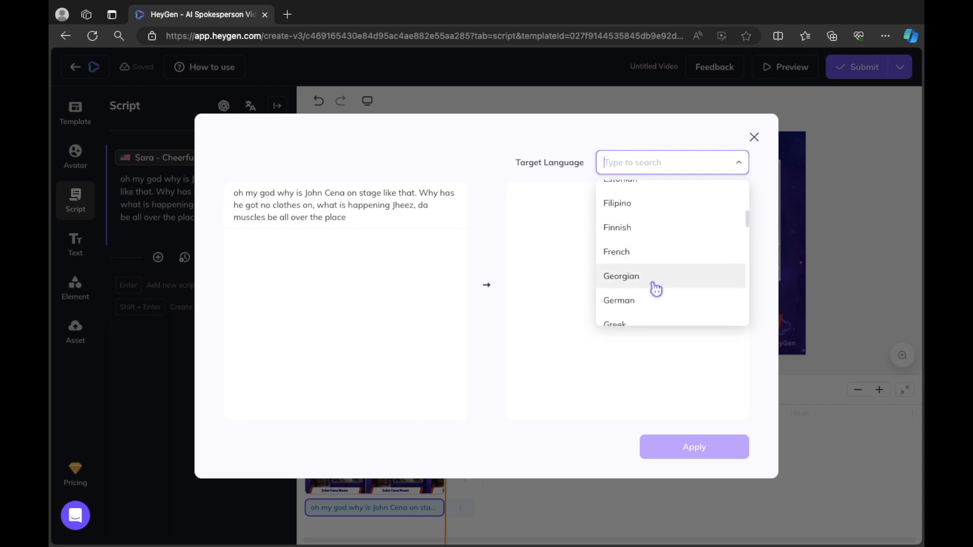
scroll(655, 305, "down", 1)
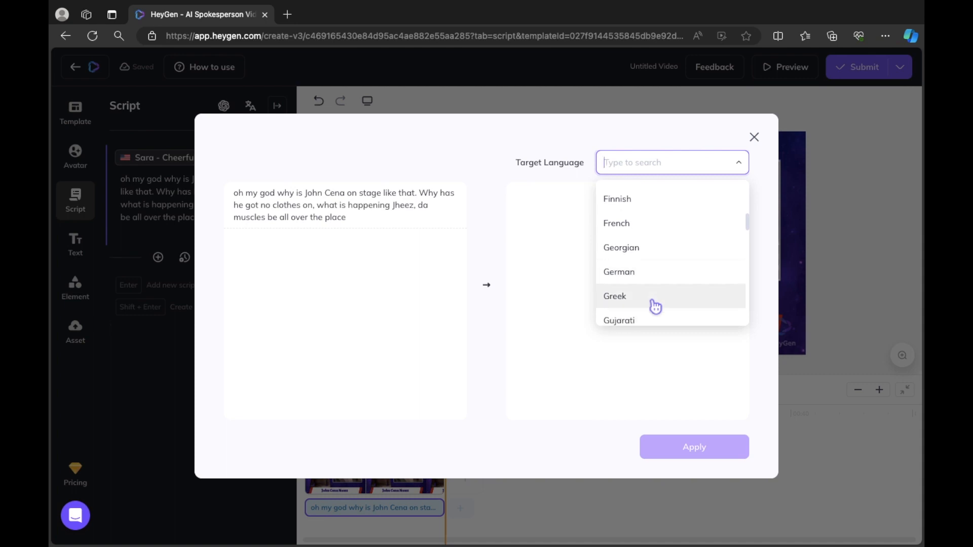
scroll(660, 304, "down", 10)
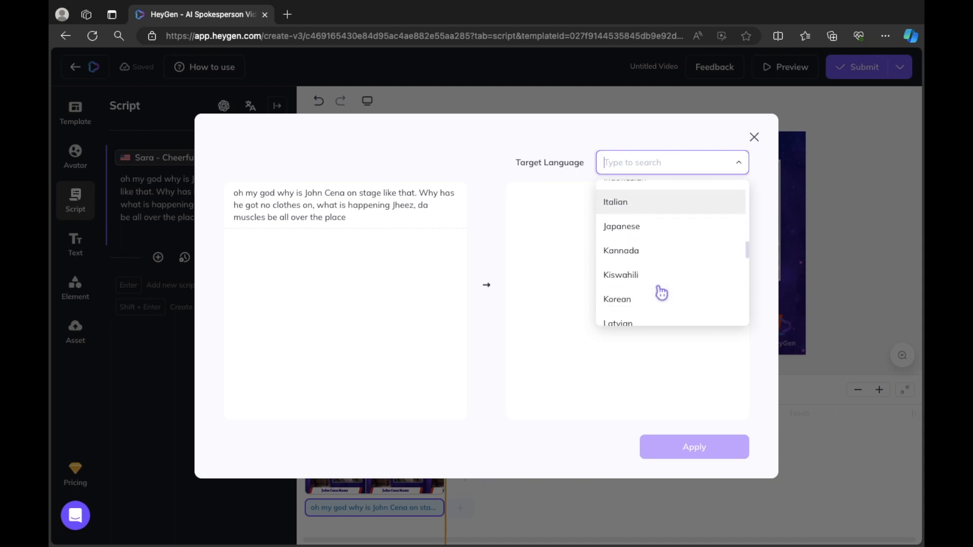
scroll(661, 293, "down", 12)
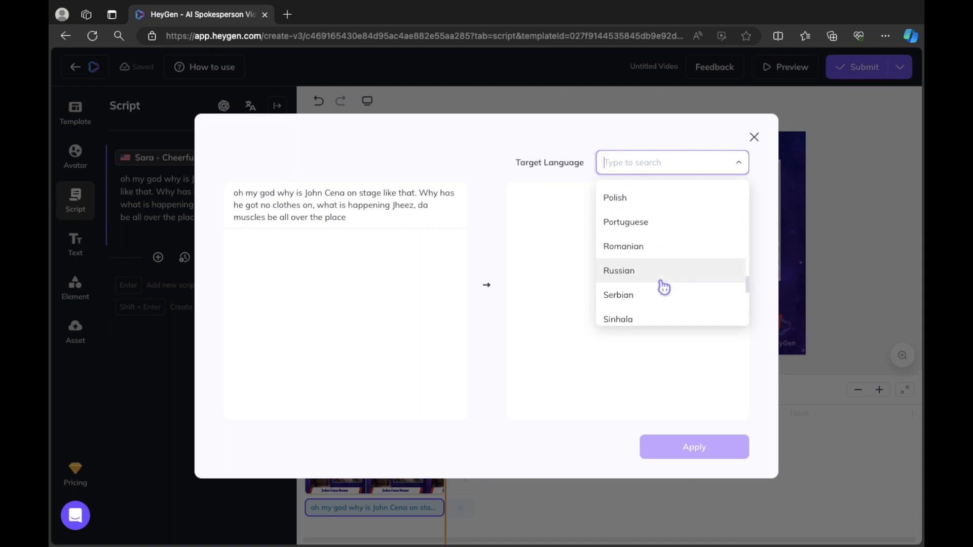
scroll(663, 283, "up", 12)
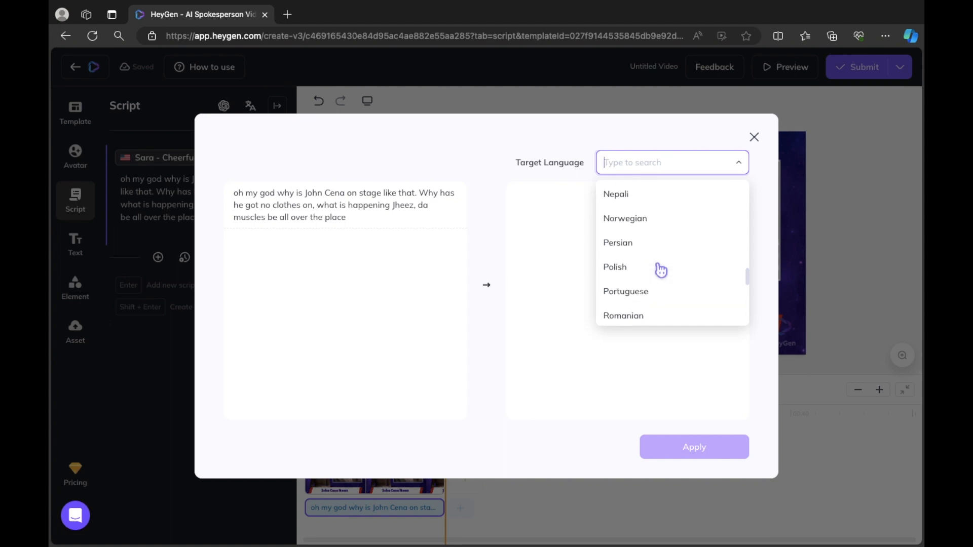
scroll(661, 270, "up", 10)
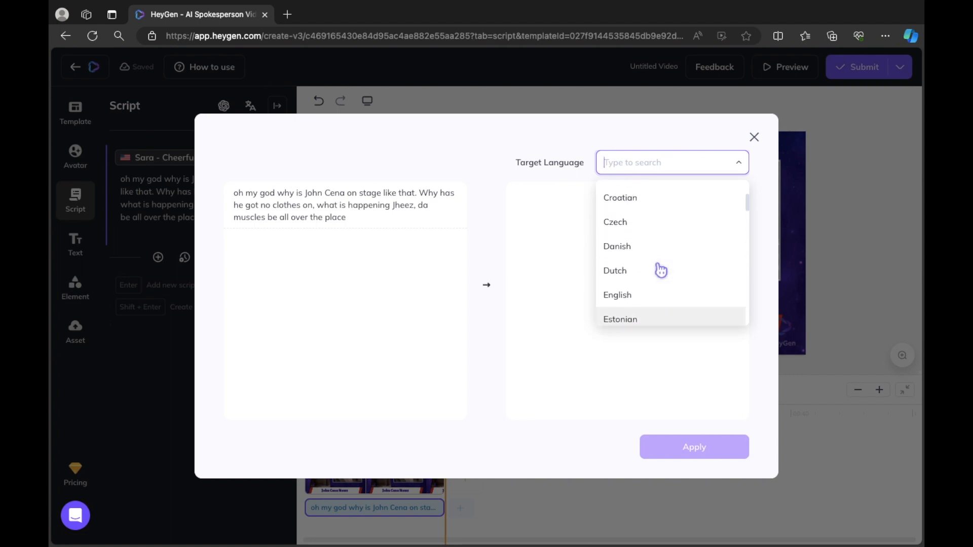
scroll(661, 270, "up", 3)
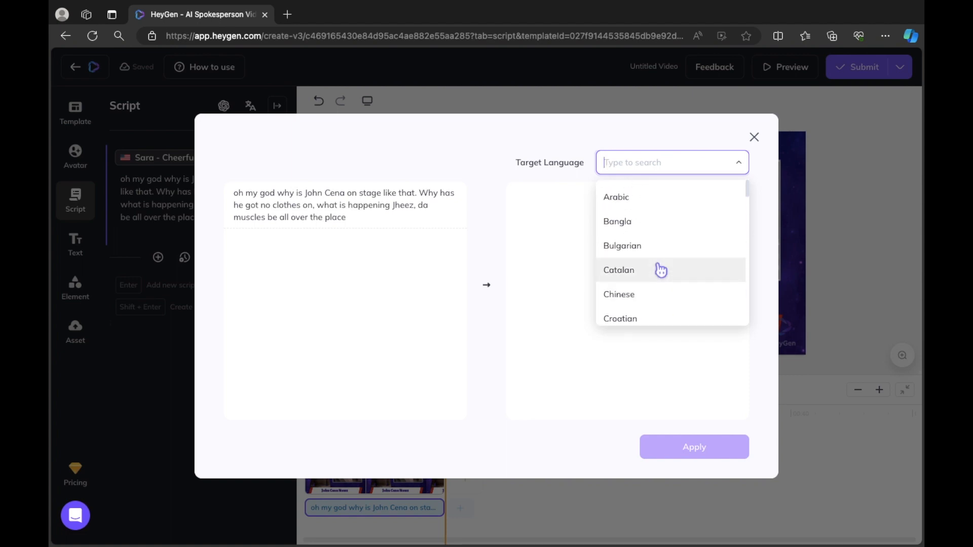
- Translate the script into French, apply the translation and play the resulting audio
scroll(663, 255, "down", 3)
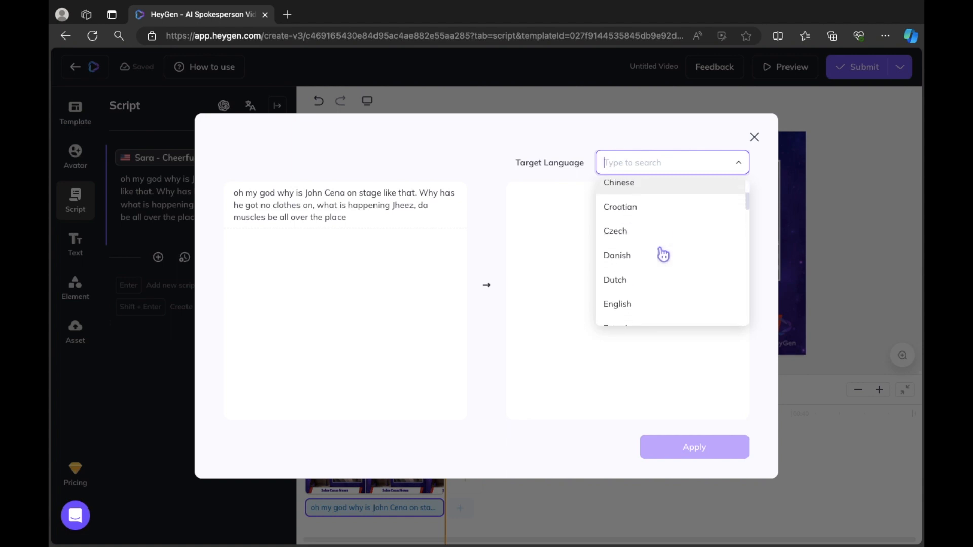
scroll(663, 255, "down", 4)
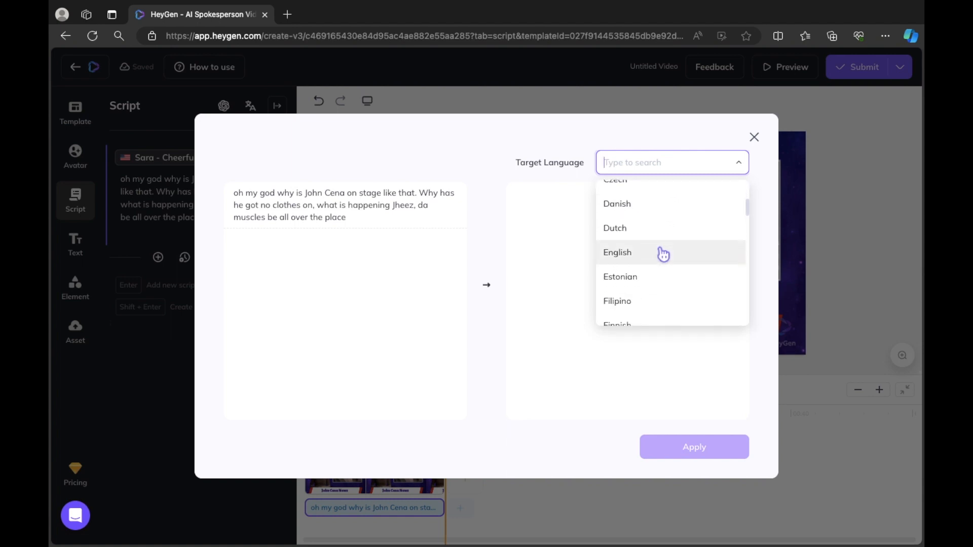
scroll(663, 255, "down", 2)
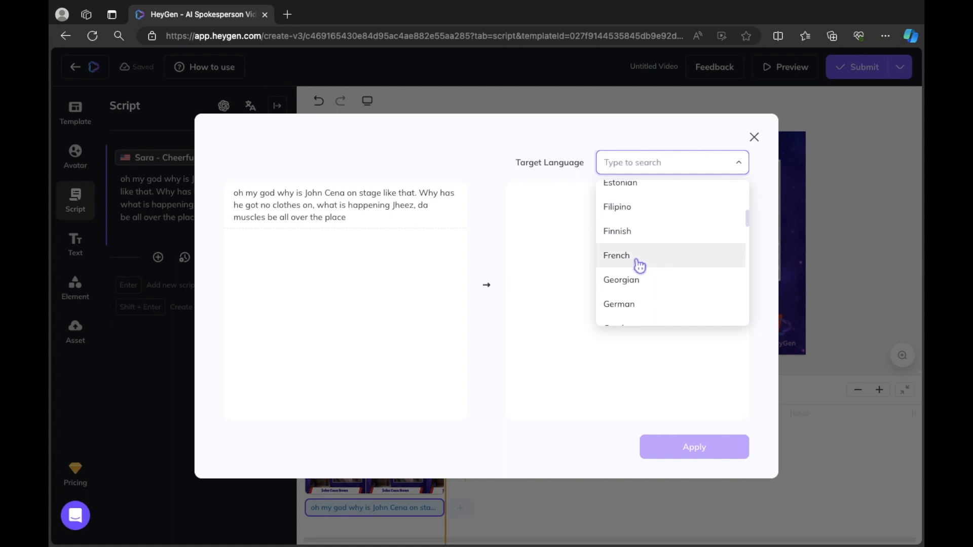
left_click(639, 263)
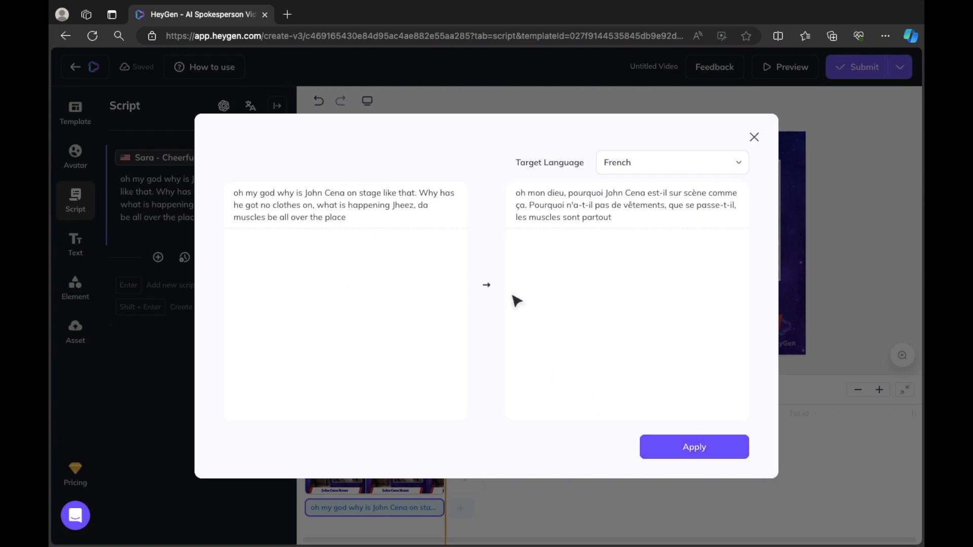
left_click(683, 461)
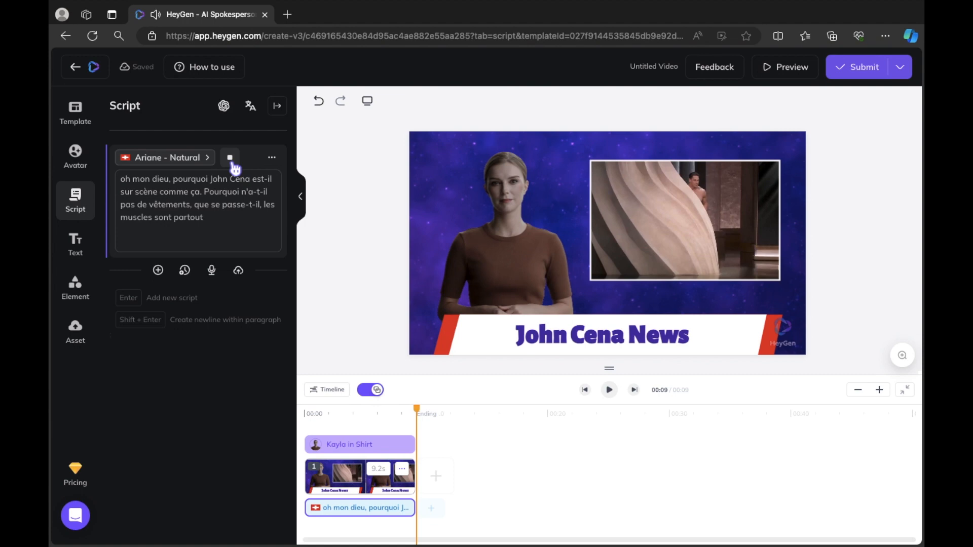
left_click(232, 162)
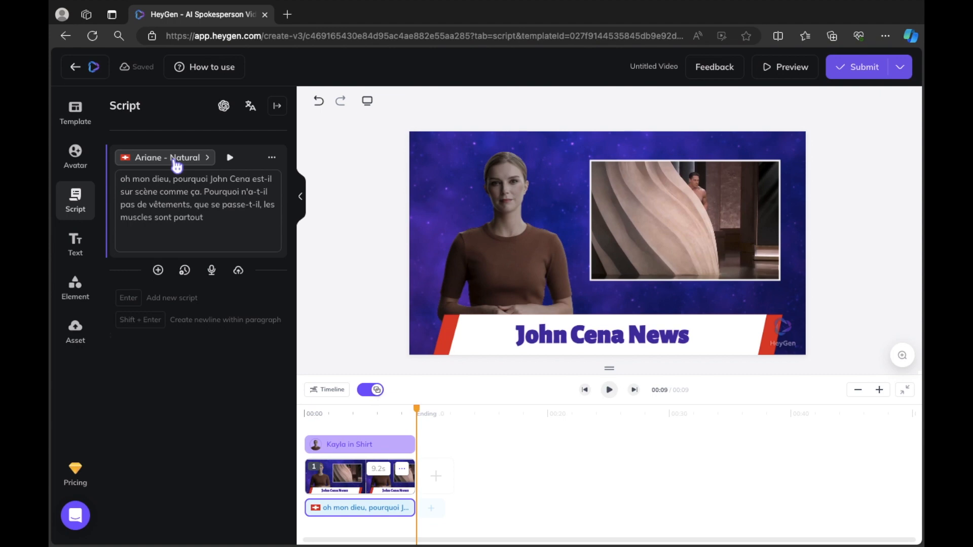
- Try undoing the French translation, then redo the undone change
left_click(319, 101)
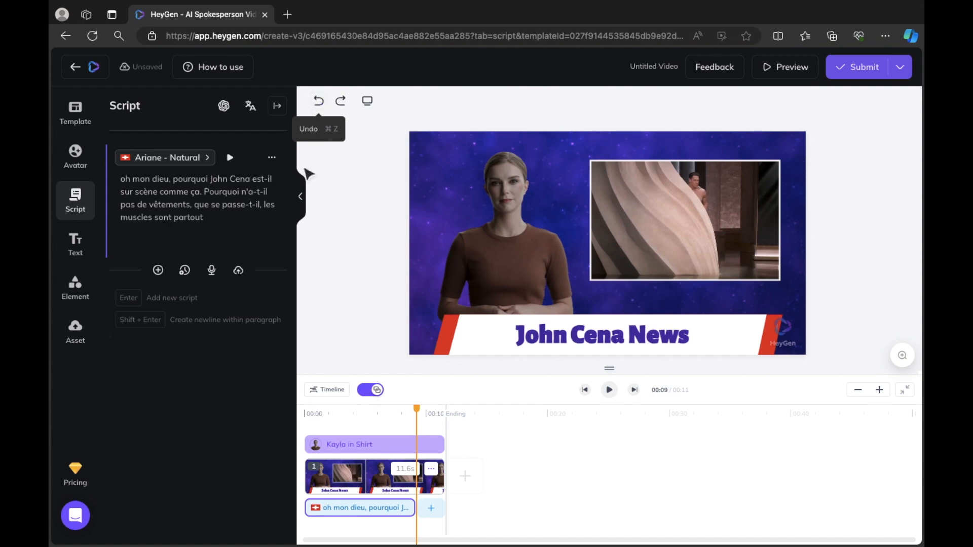
left_click(340, 104)
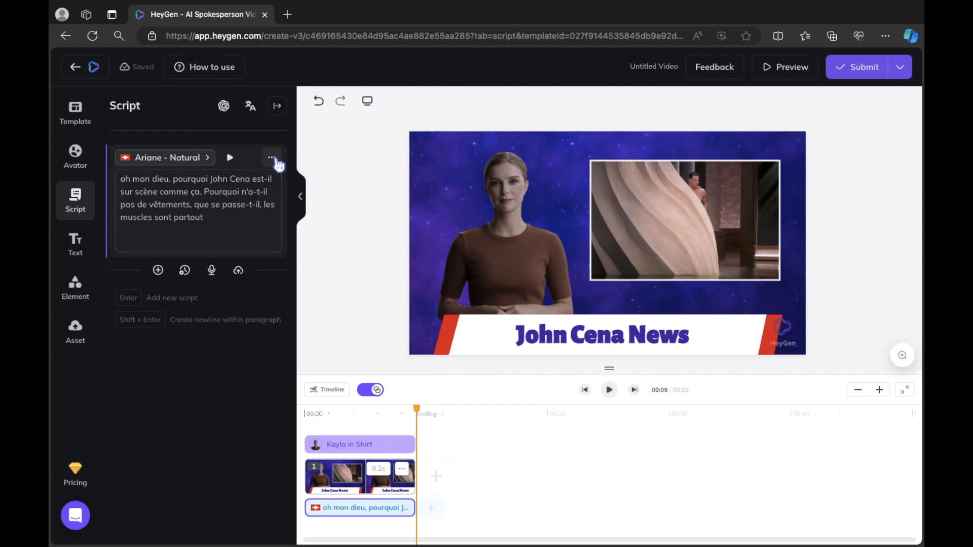
- Translate the French script back into English and apply the translation
left_click(274, 158)
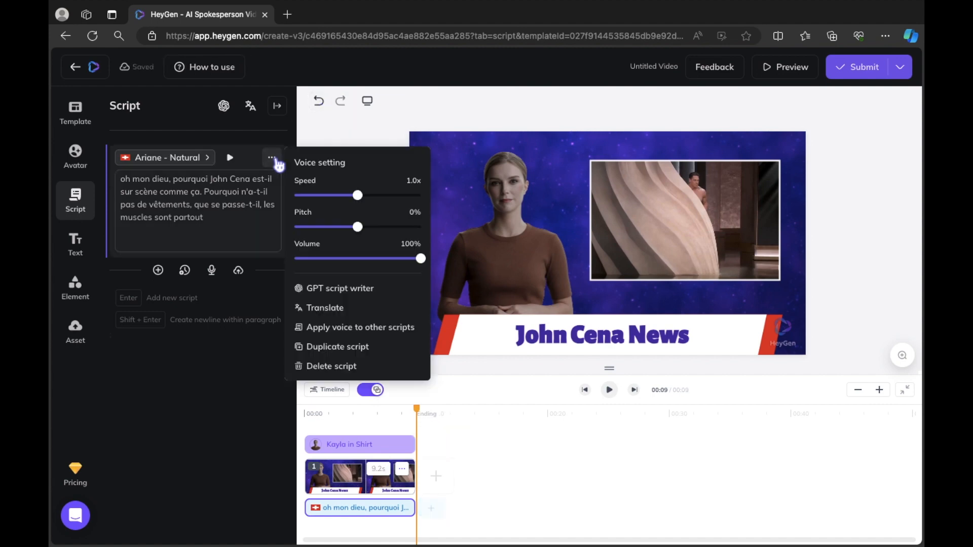
left_click(327, 310)
left_click(619, 166)
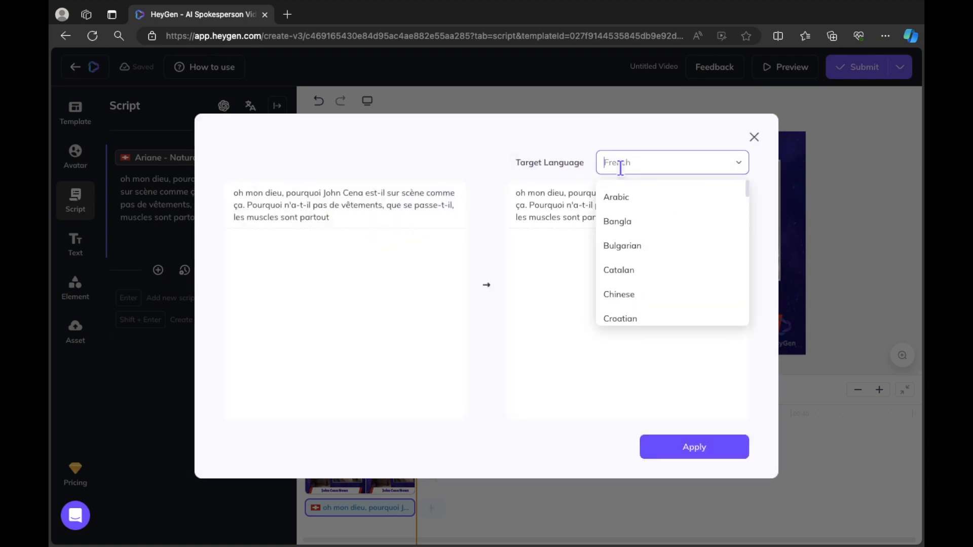
scroll(655, 243, "down", 6)
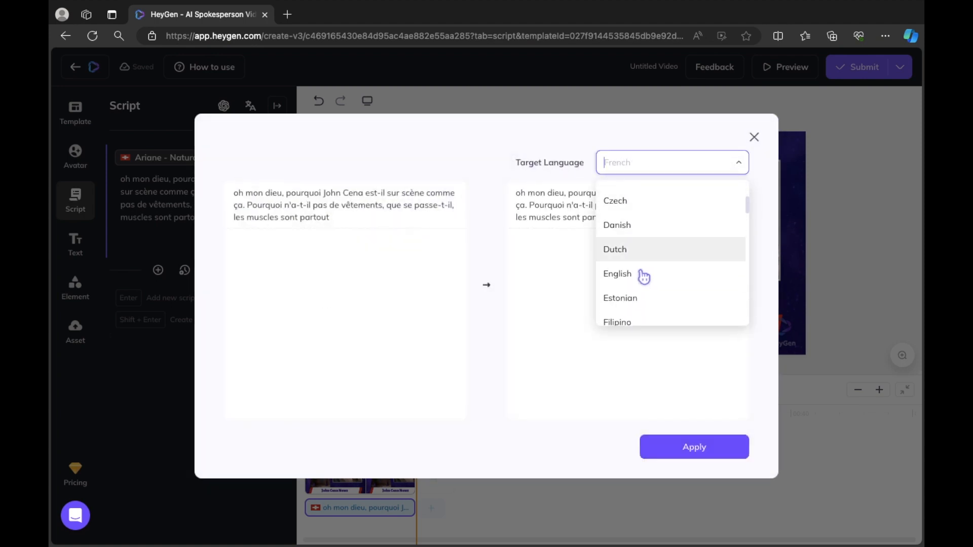
left_click(637, 277)
left_click(688, 459)
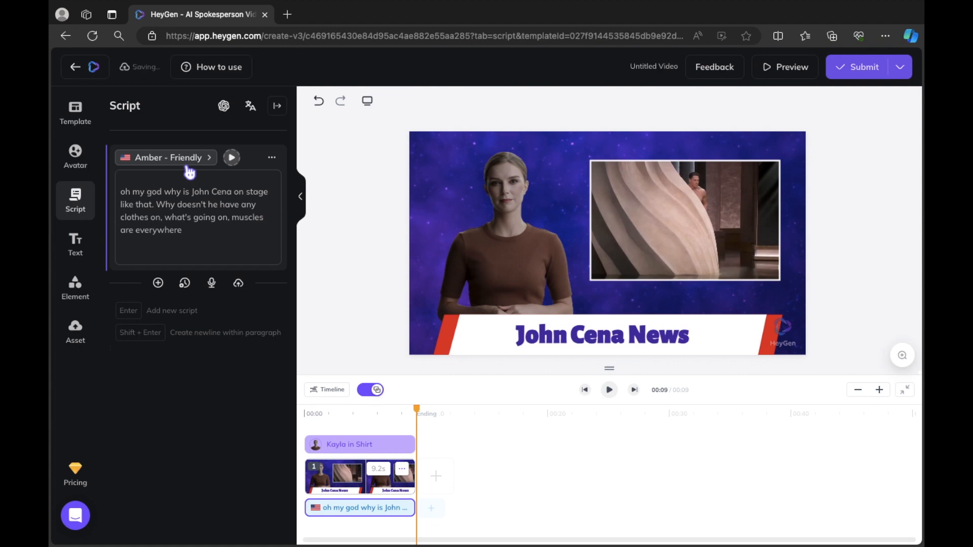
- Listen to the English script audio and change its voice to Sara - Cheerful
left_click(233, 158)
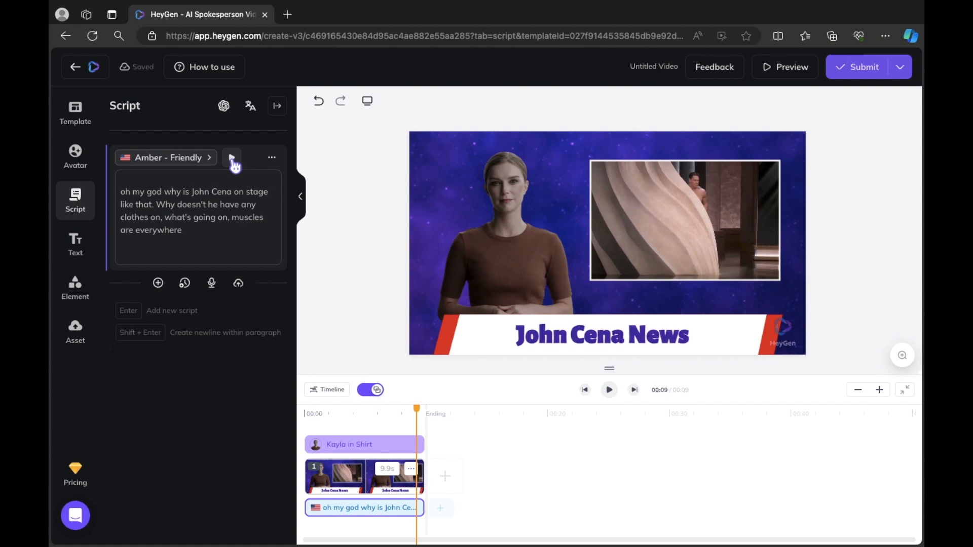
left_click(201, 161)
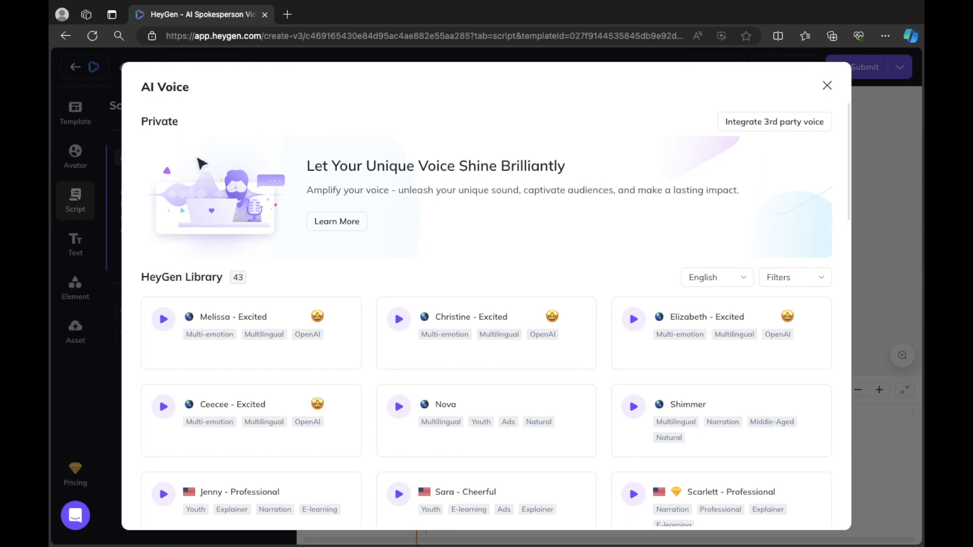
left_click(486, 493)
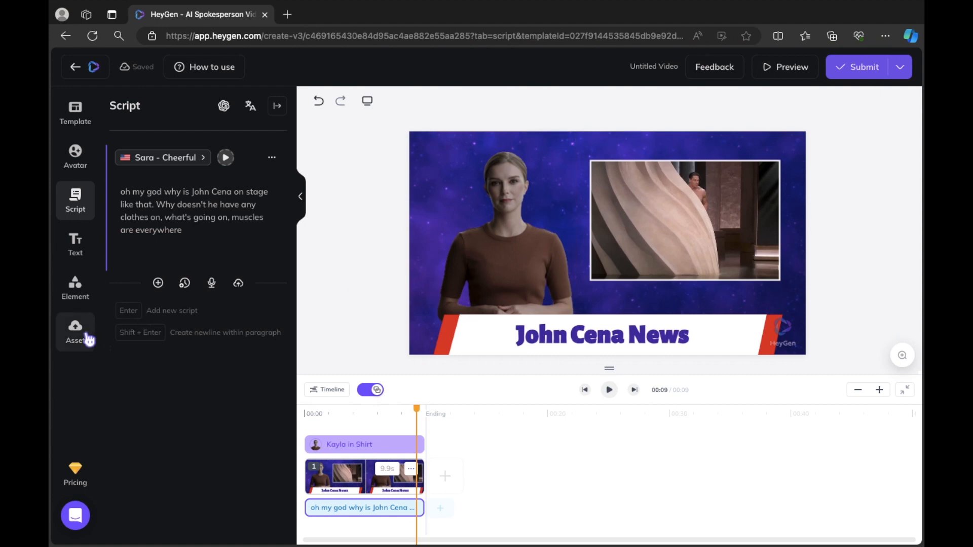
- Try the Forever Young text design as a small graphic in the scene's upper-left corner, then delete it
left_click(76, 244)
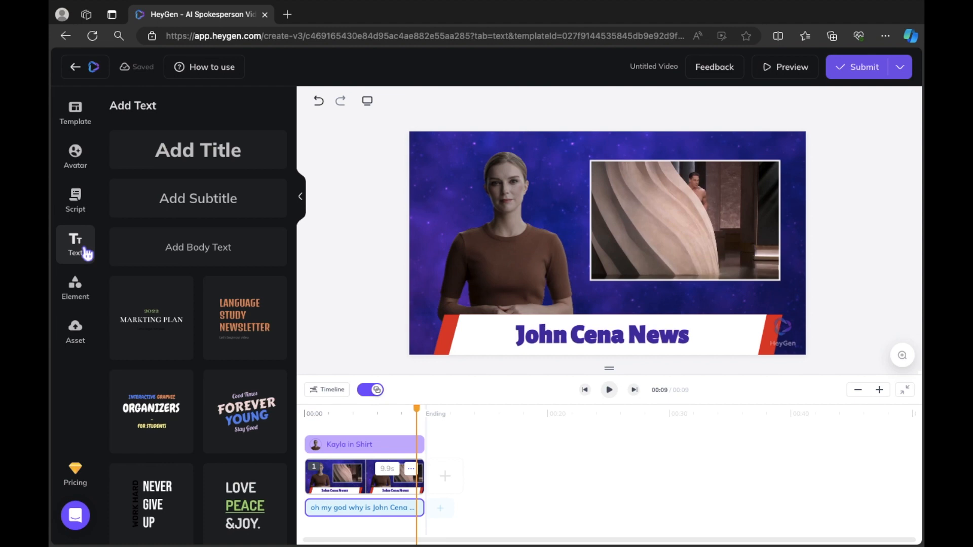
left_click(247, 419)
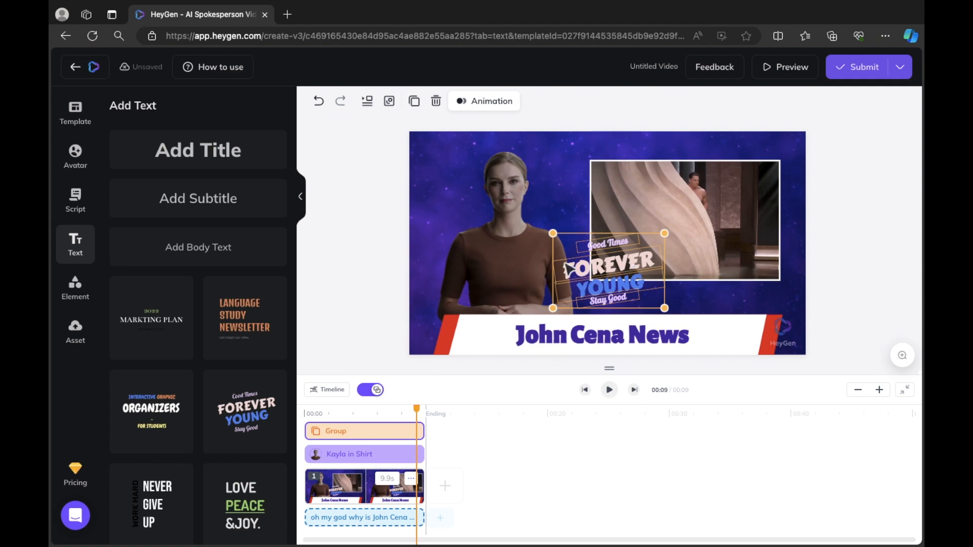
left_click_drag(541, 253, 434, 187)
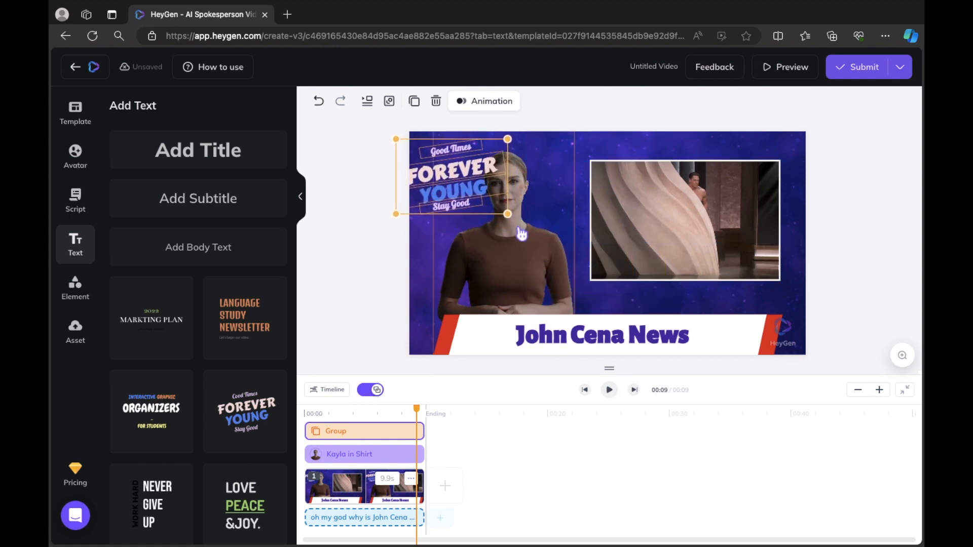
left_click_drag(508, 215, 444, 165)
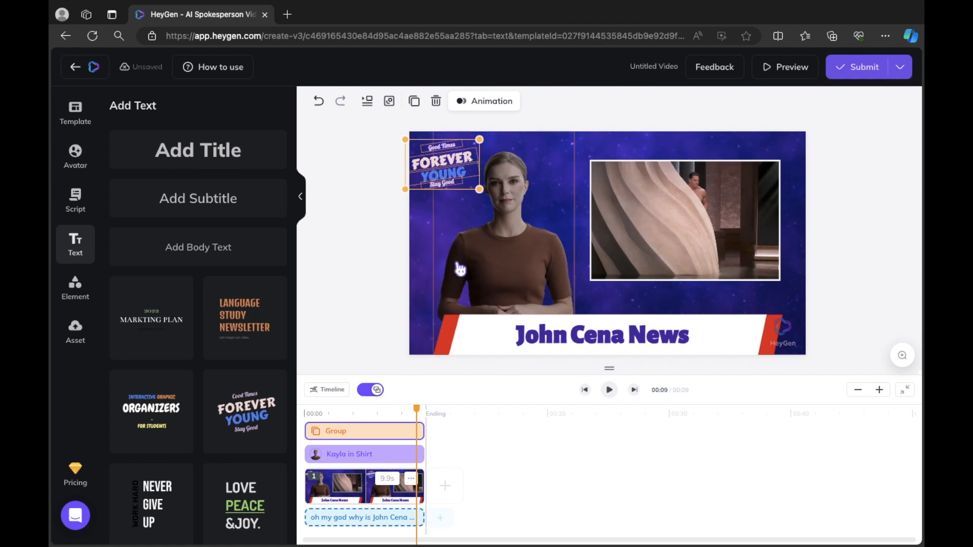
left_click(323, 104)
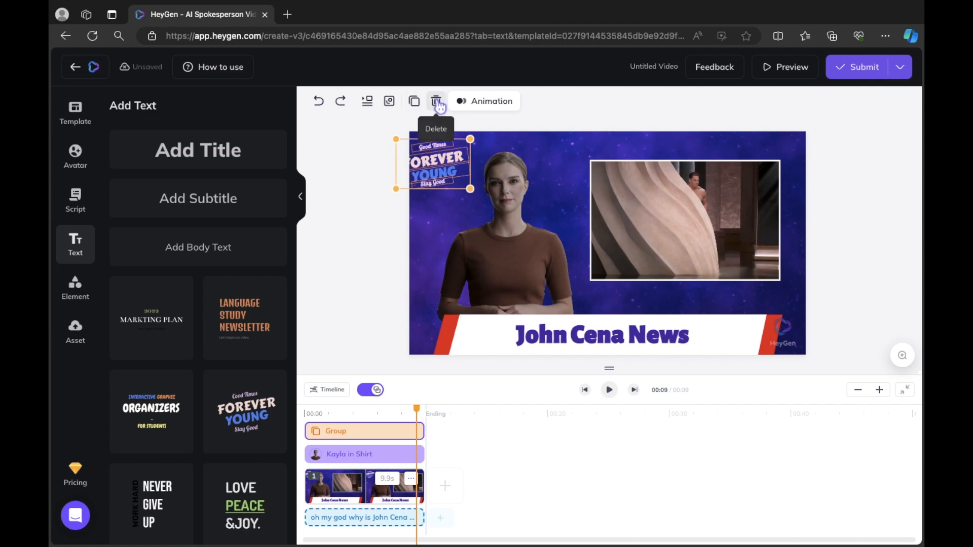
left_click(437, 103)
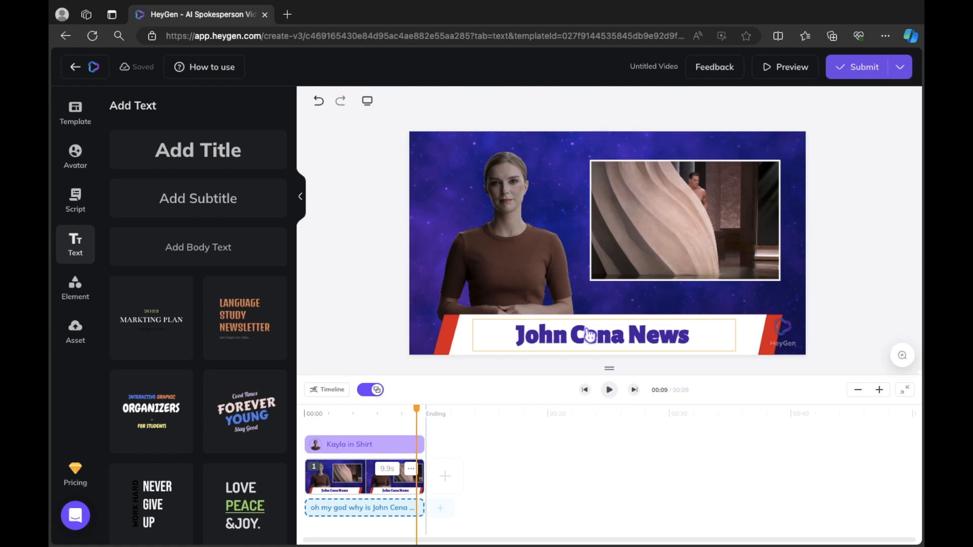
- Replace the motion search in the stock video elements with award and browse the matching clips
left_click(75, 287)
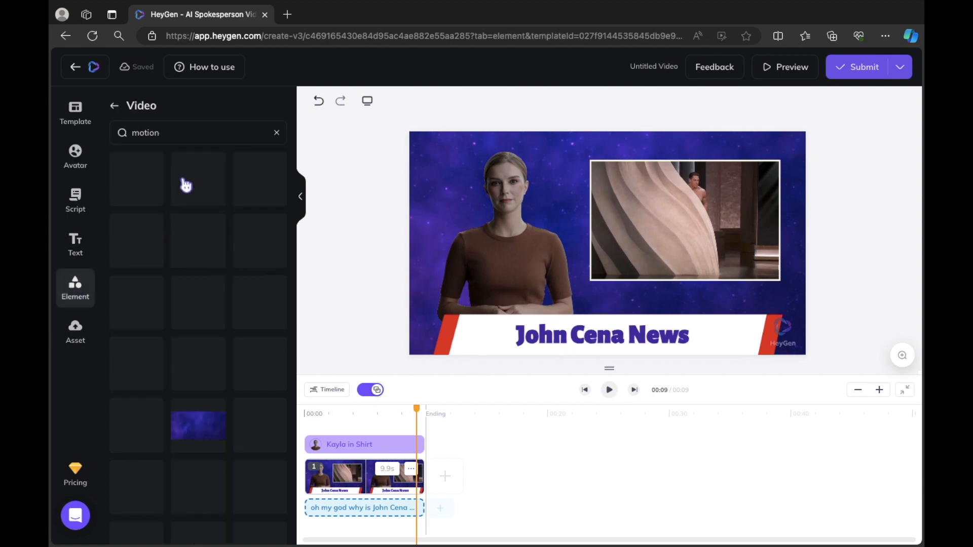
left_click(194, 132)
left_click_drag(228, 145, 106, 132)
left_click_drag(201, 139, 108, 133)
key("BackSpace")
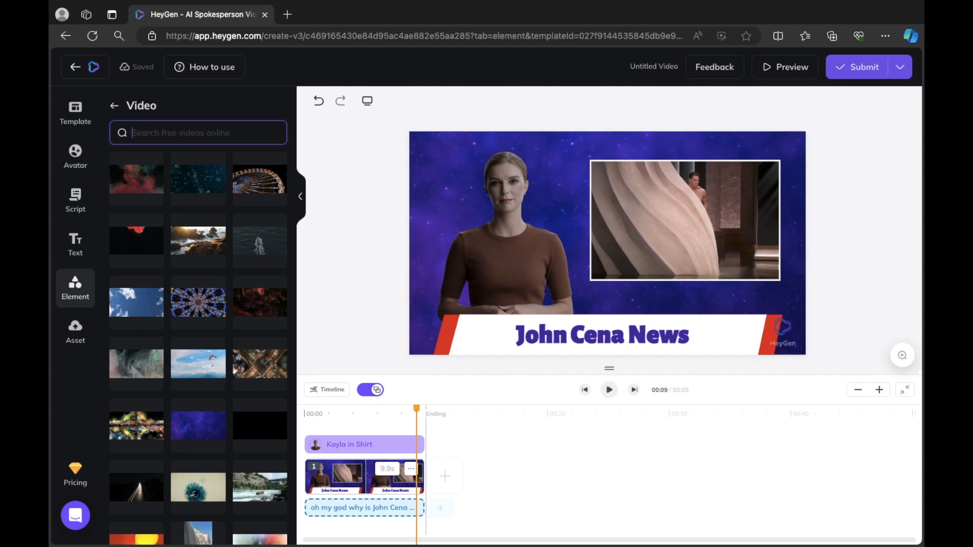
type("award")
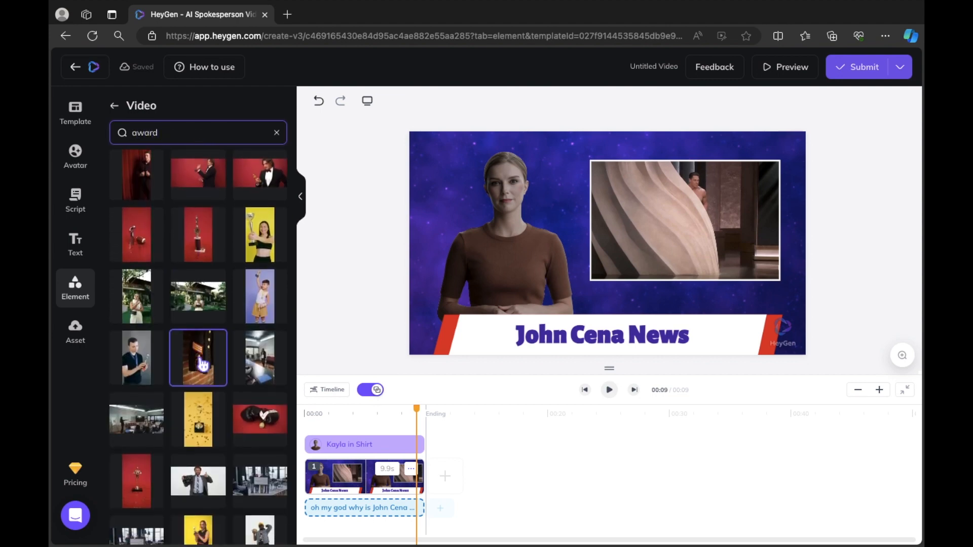
scroll(200, 360, "down", 5)
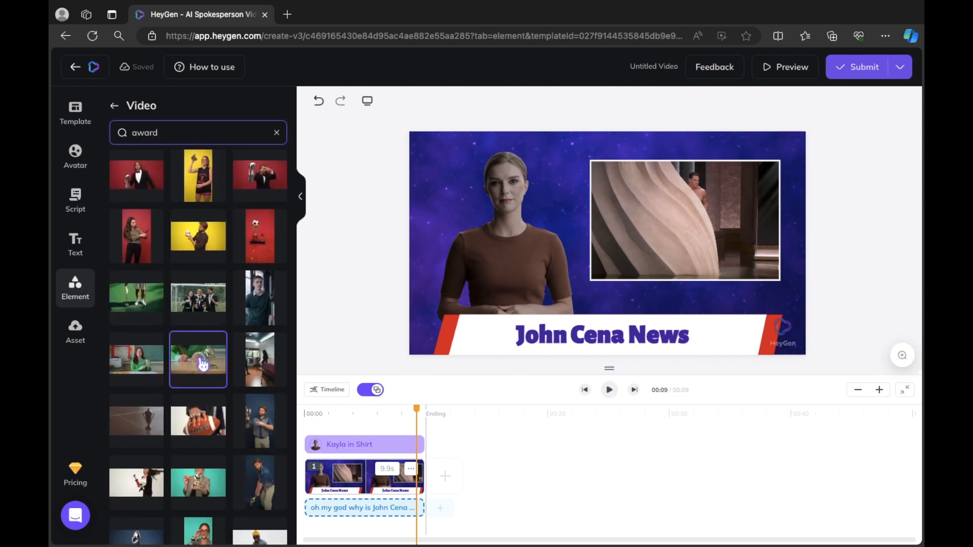
- Refine the stock video search to award show background and look through the clips for a suitable background
left_click(174, 133)
type("show background")
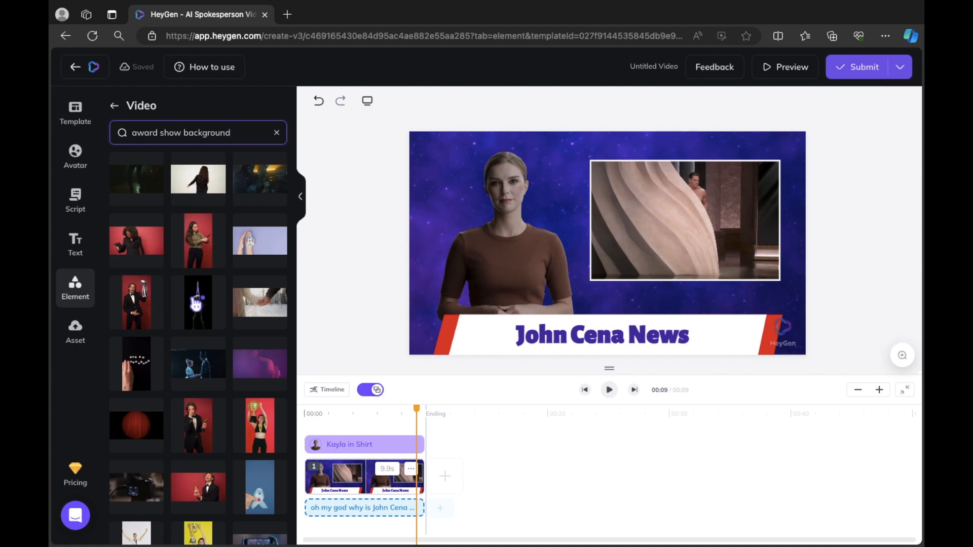
scroll(196, 304, "down", 6)
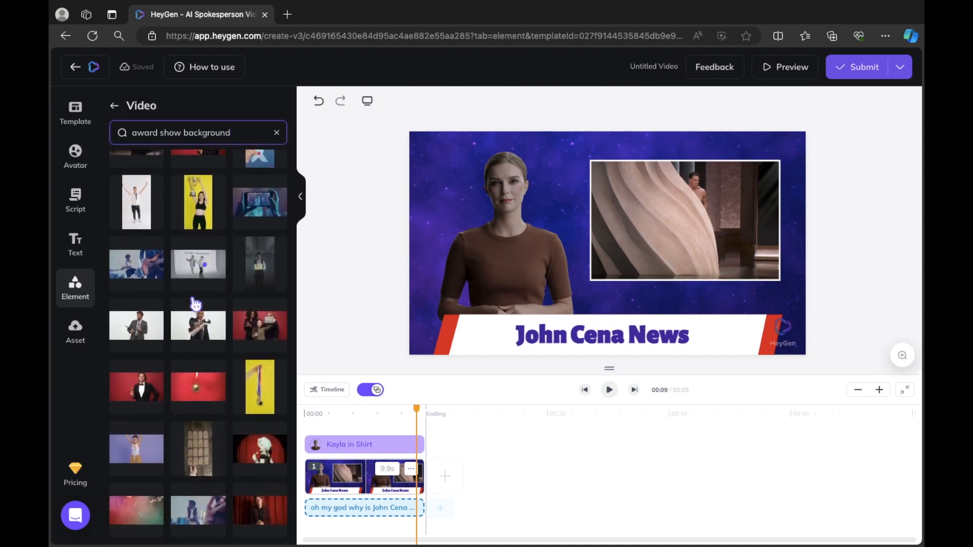
scroll(195, 304, "down", 10)
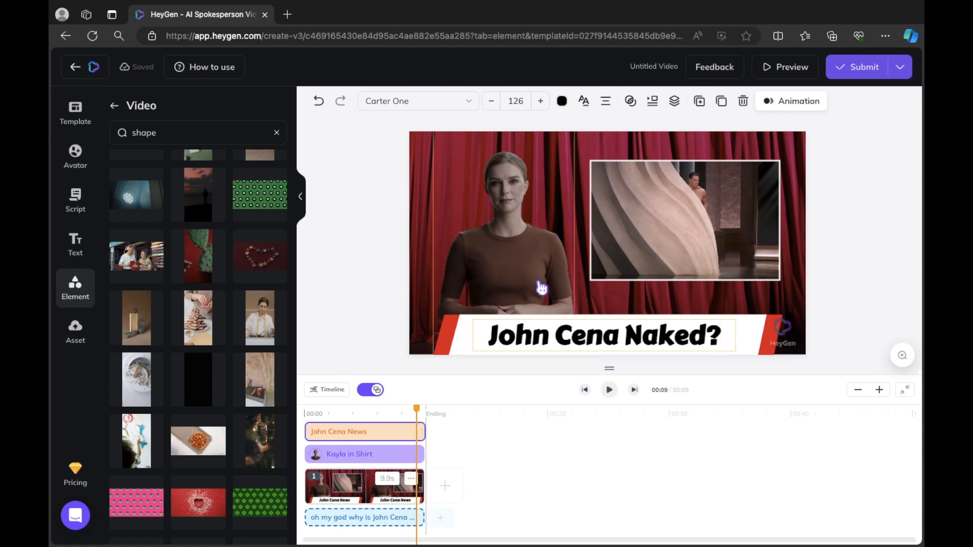
- Submit the John Cena Naked? video for rendering and confirm the use of credits
left_click(867, 75)
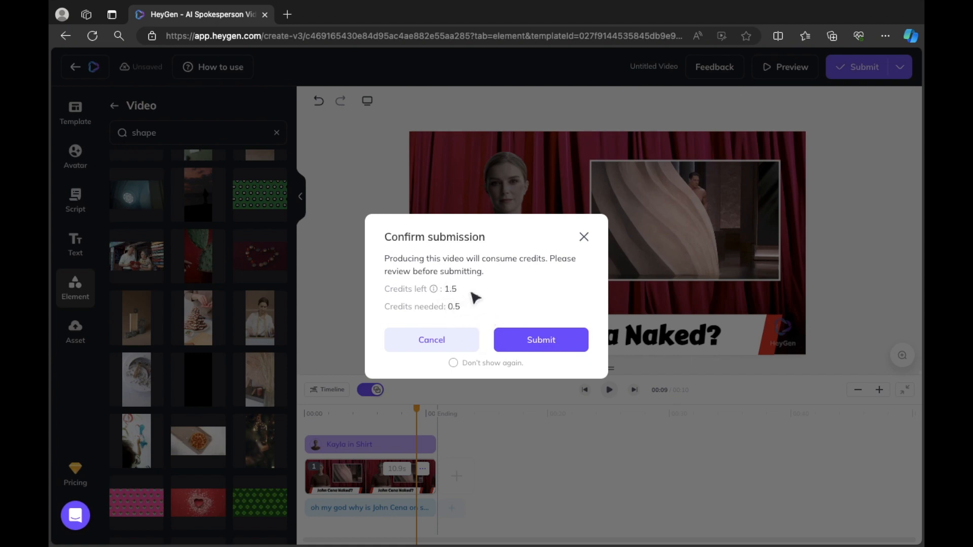
left_click(535, 341)
left_click(535, 341)
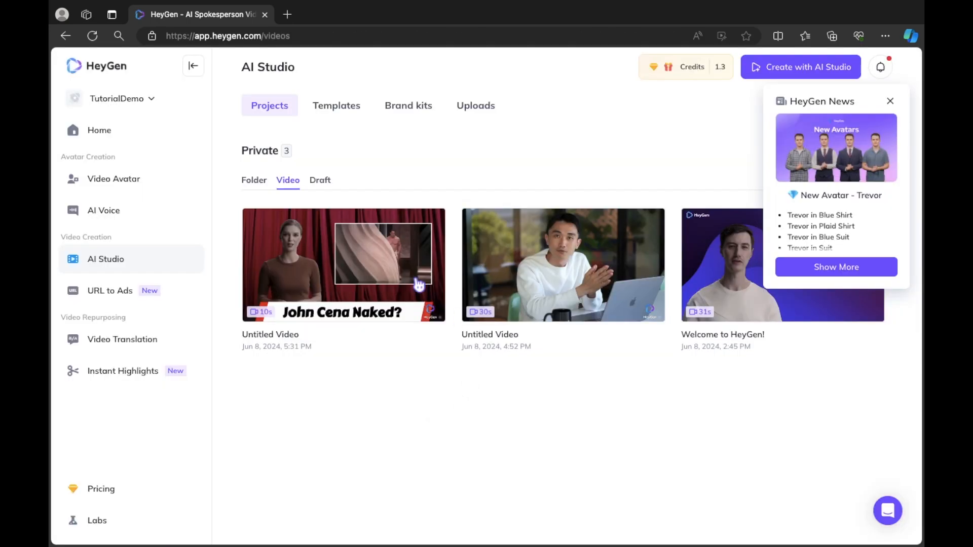
- Download the rendered John Cena Naked? video, open the downloaded Untitled Video.mp4 and play it full screen
mouse_move(420, 253)
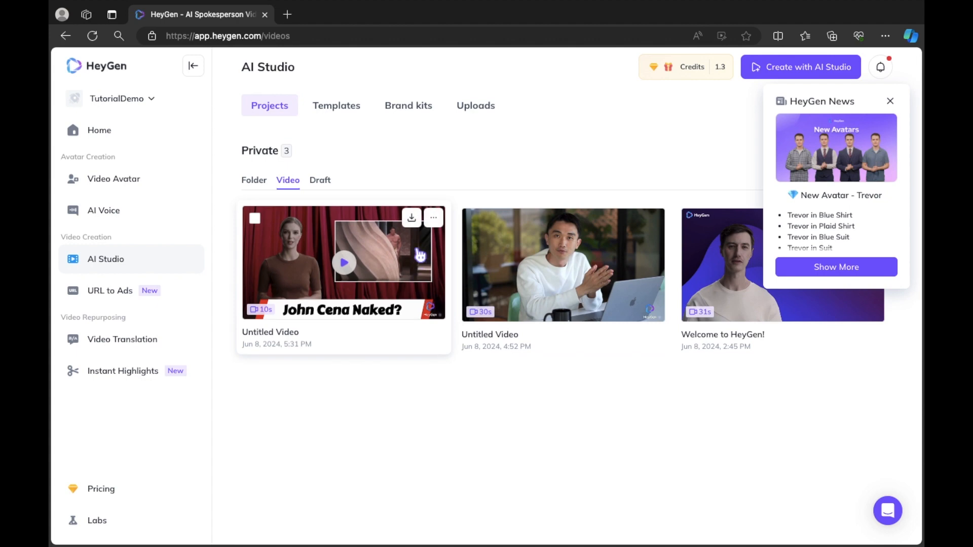
left_click(412, 218)
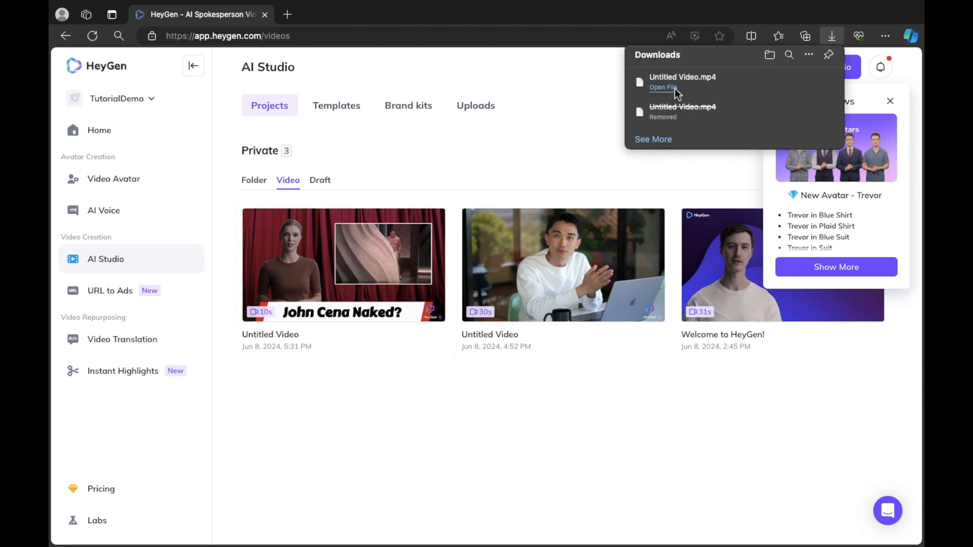
left_click(673, 89)
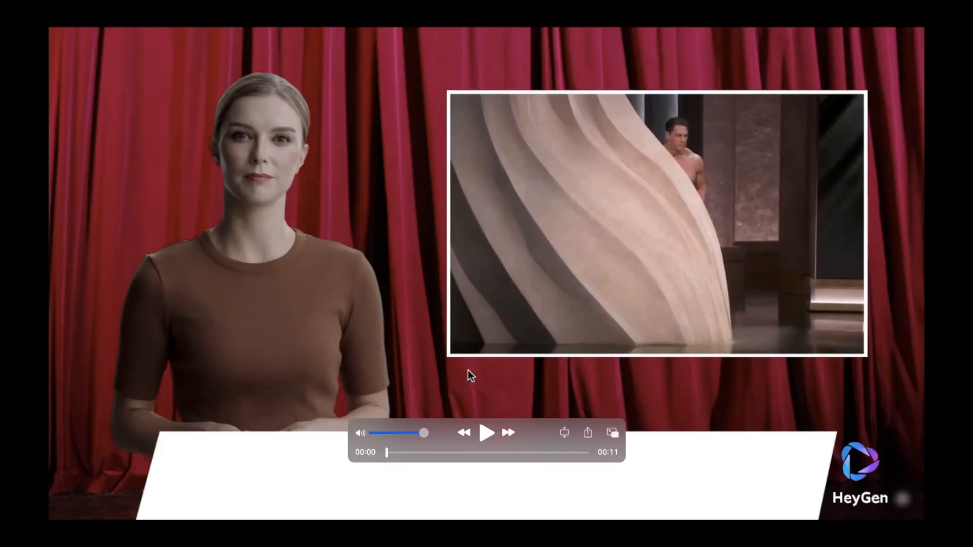
left_click(488, 434)
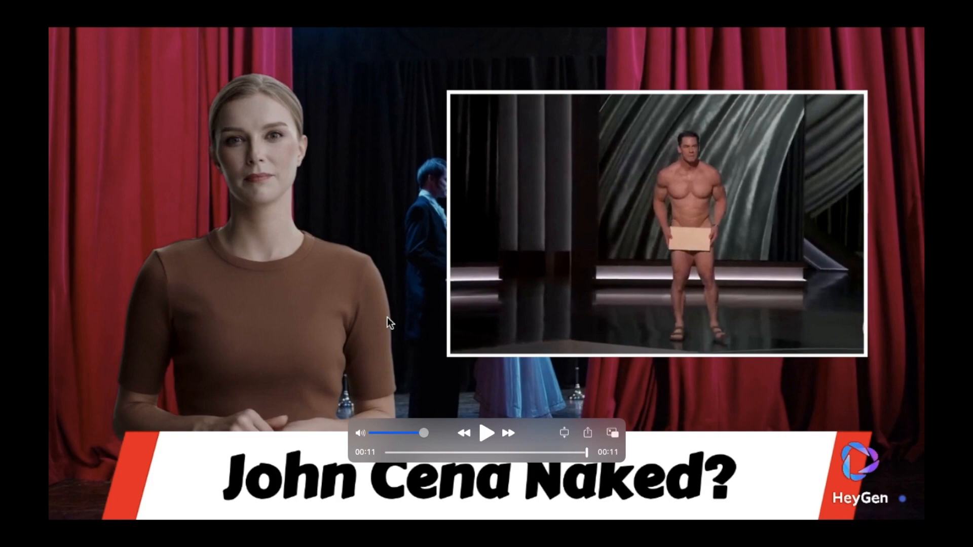
key("Escape")
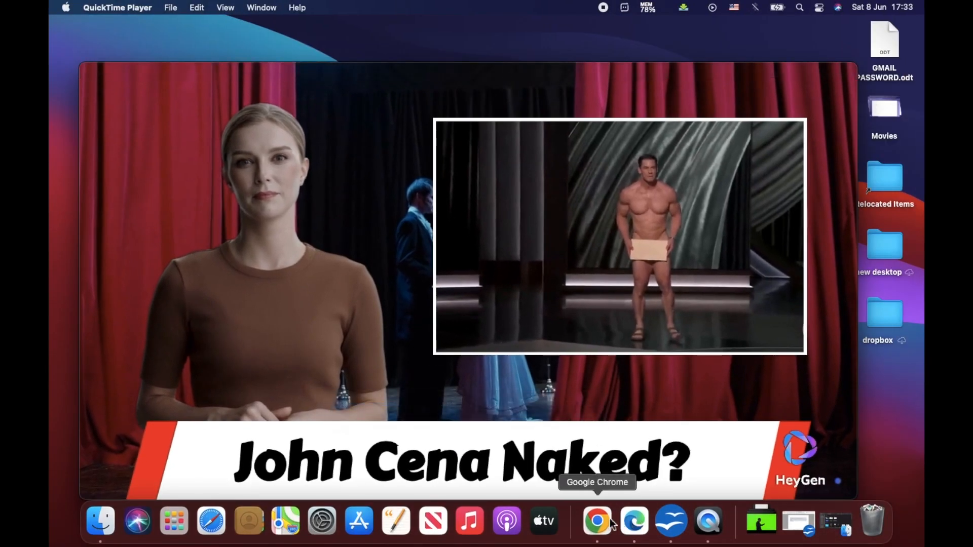
- Switch back to HeyGen in Microsoft Edge, open the John Cena Naked? video's detail page and play it
left_click(635, 522)
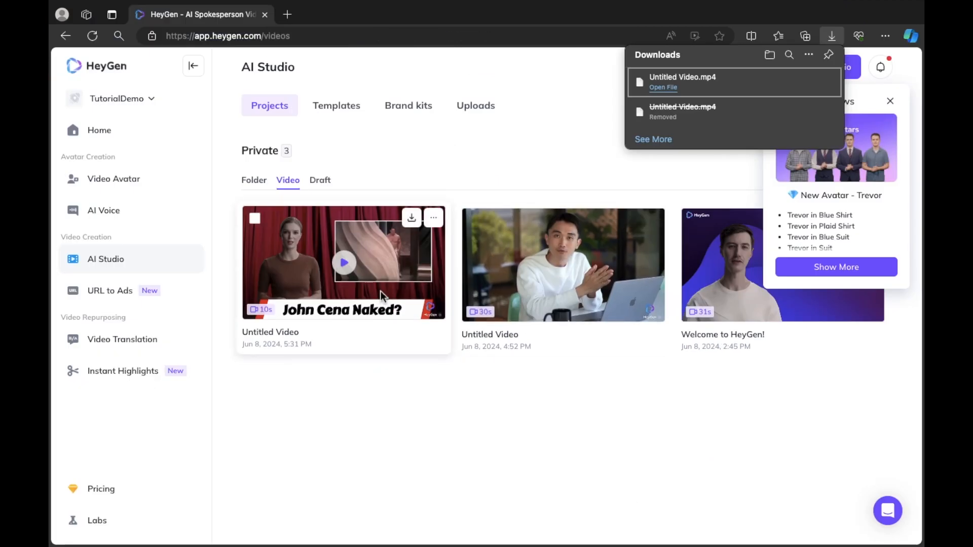
left_click(400, 289)
left_click(400, 288)
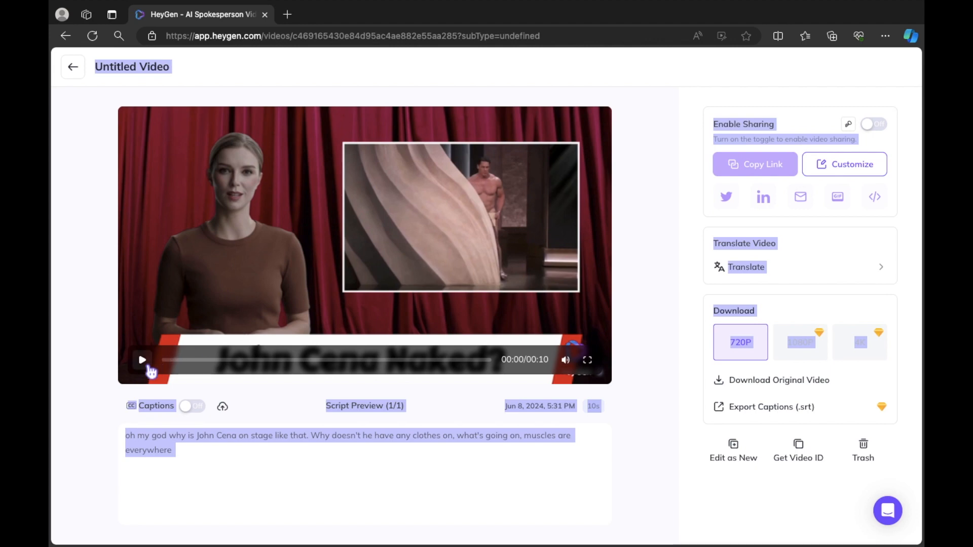
left_click(148, 367)
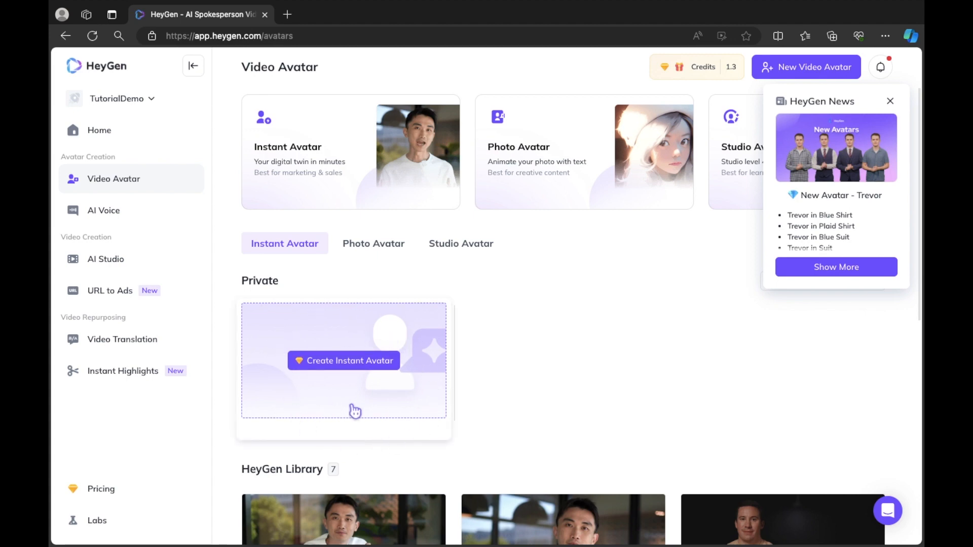
- Start creating an instant avatar, show the plans with monthly billing and compare the features of each plan
left_click(361, 353)
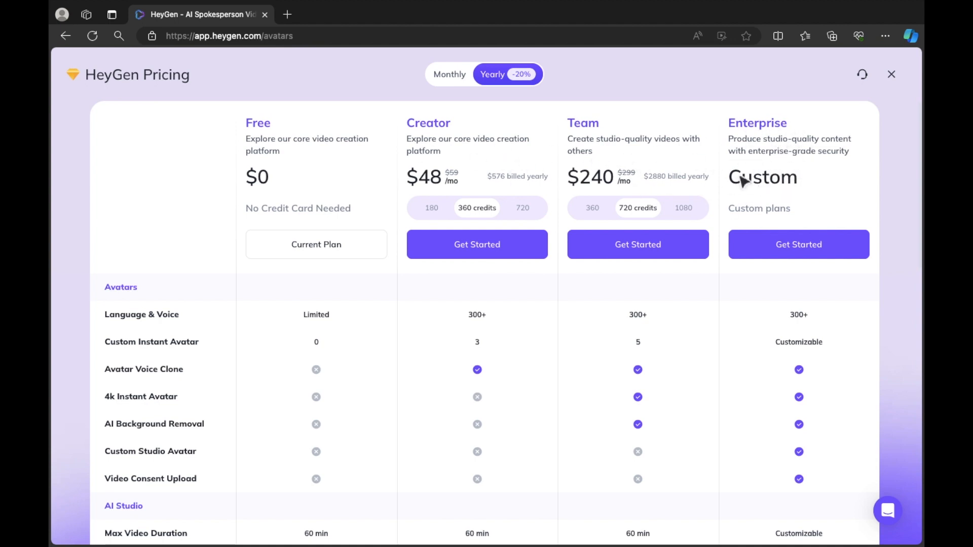
left_click(449, 81)
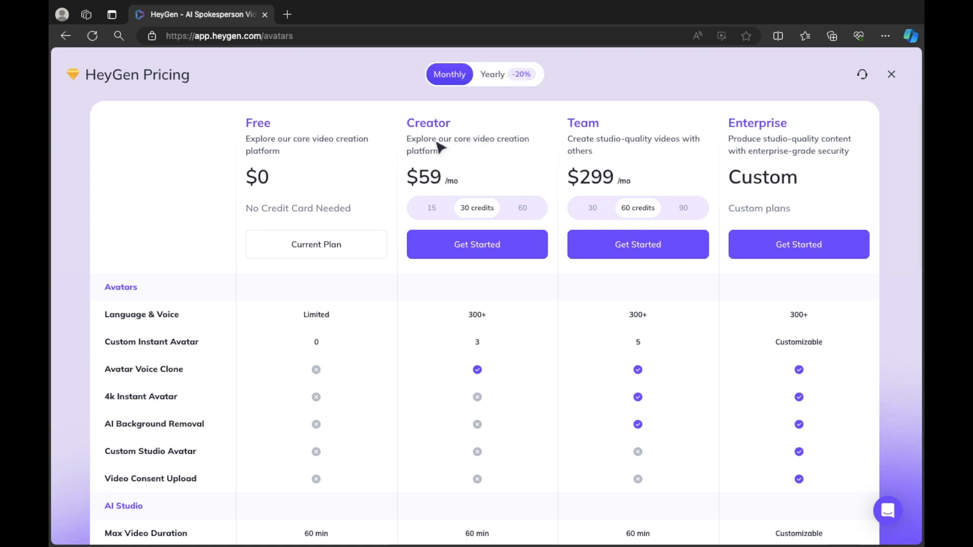
scroll(436, 419, "down", 2)
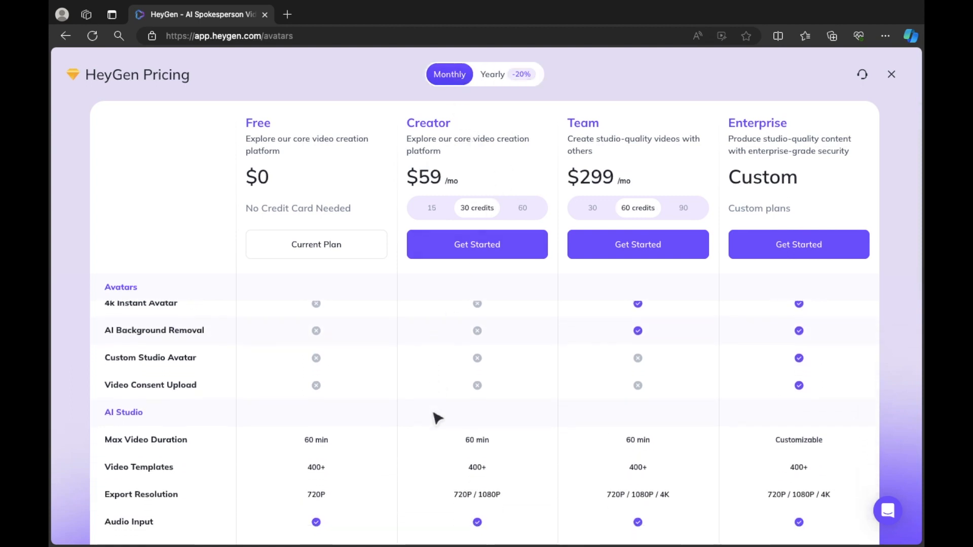
scroll(238, 514, "down", 3)
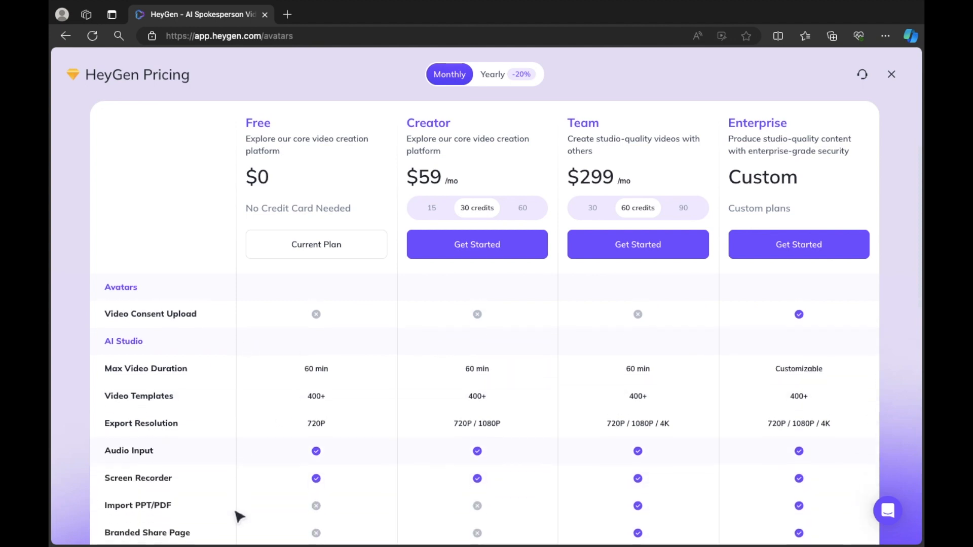
scroll(239, 515, "down", 8)
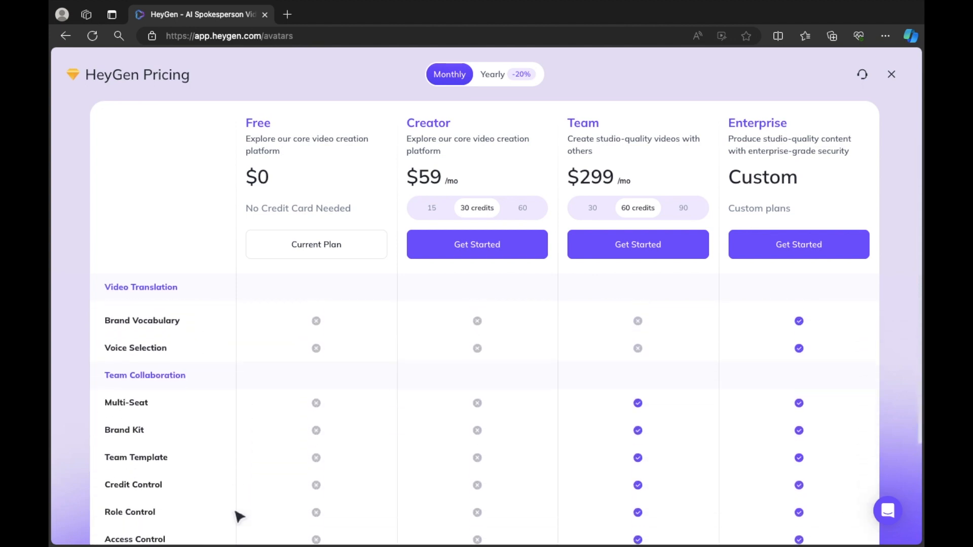
scroll(239, 514, "down", 4)
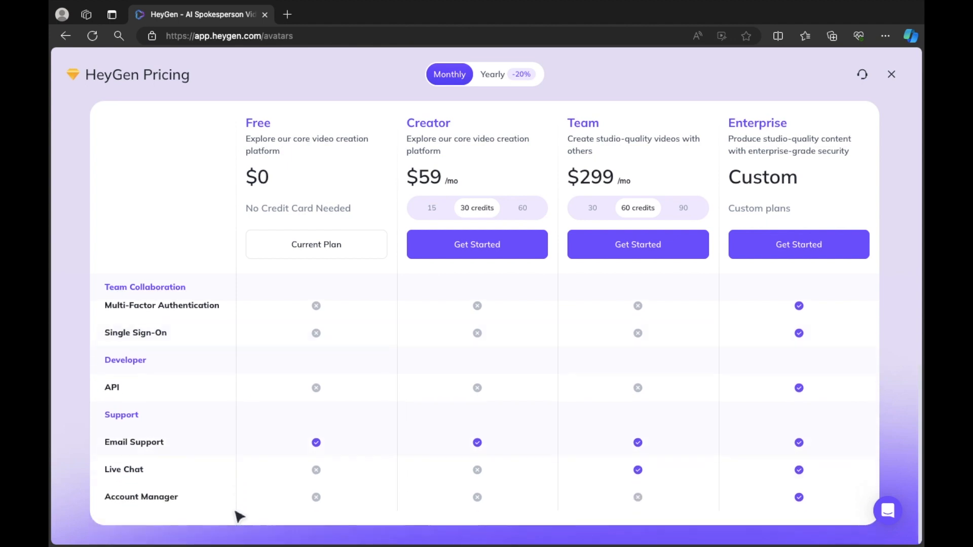
scroll(245, 446, "up", 10)
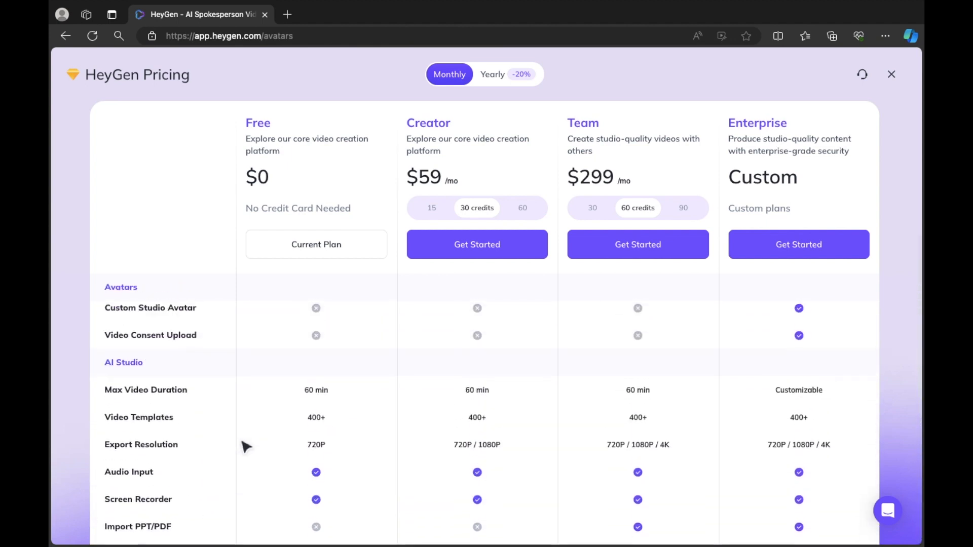
scroll(246, 446, "up", 5)
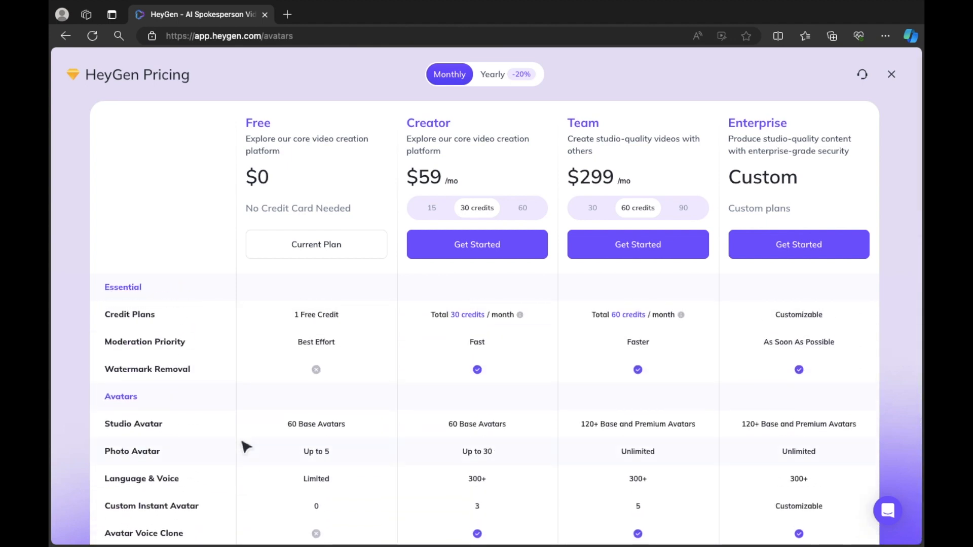